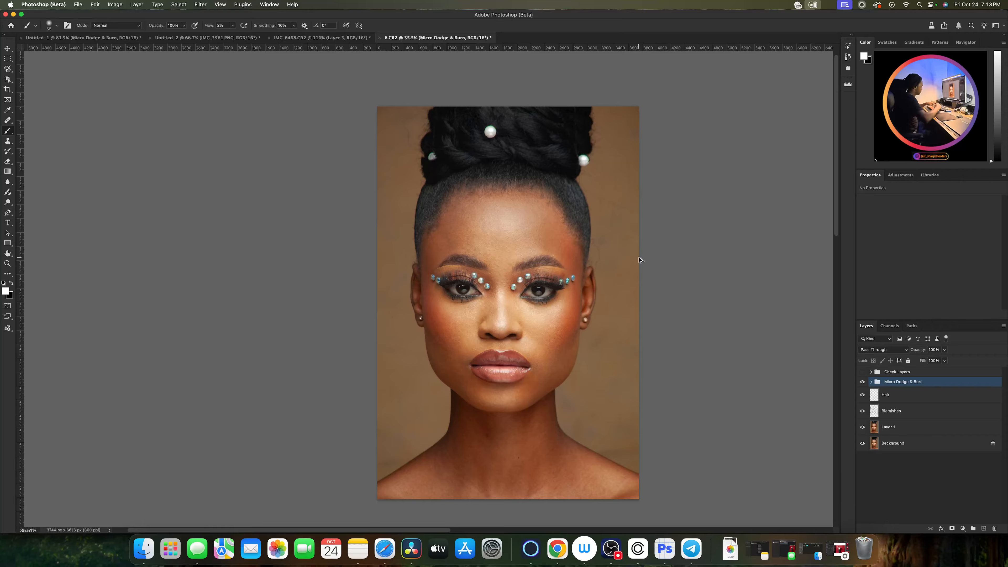
Step: Stamp all visible layers into a new layer above Micro Dodge & Burn and duplicate that layer twice
{"action": "key", "text": "super+alt+shift+e"}
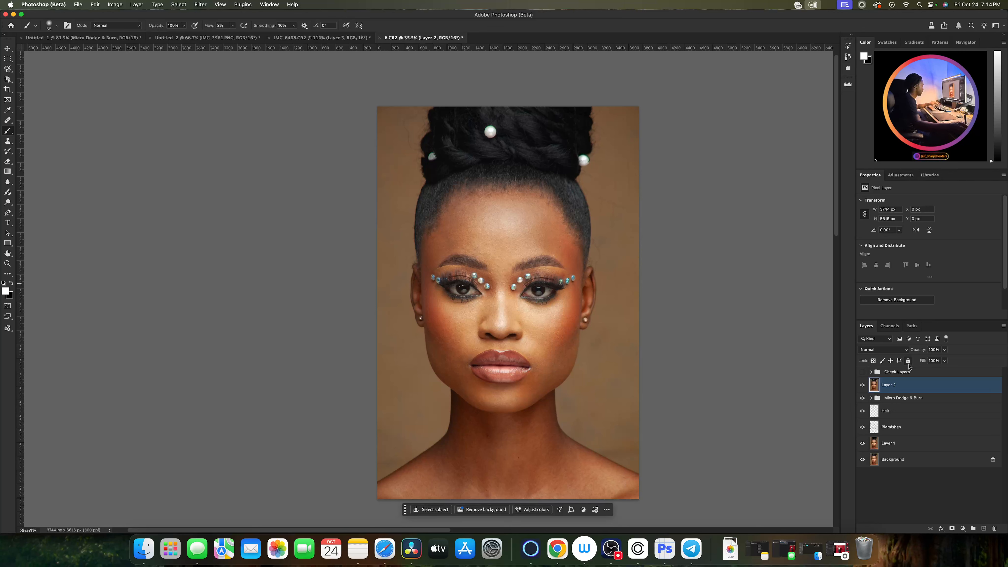
{"action": "key", "text": "cmd+j"}
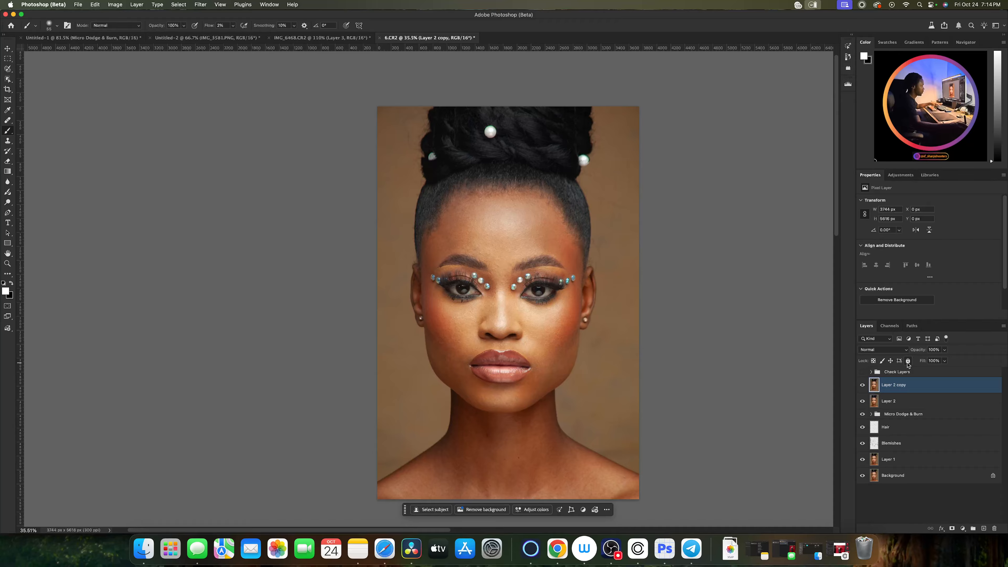
{"action": "key", "text": "super+j"}
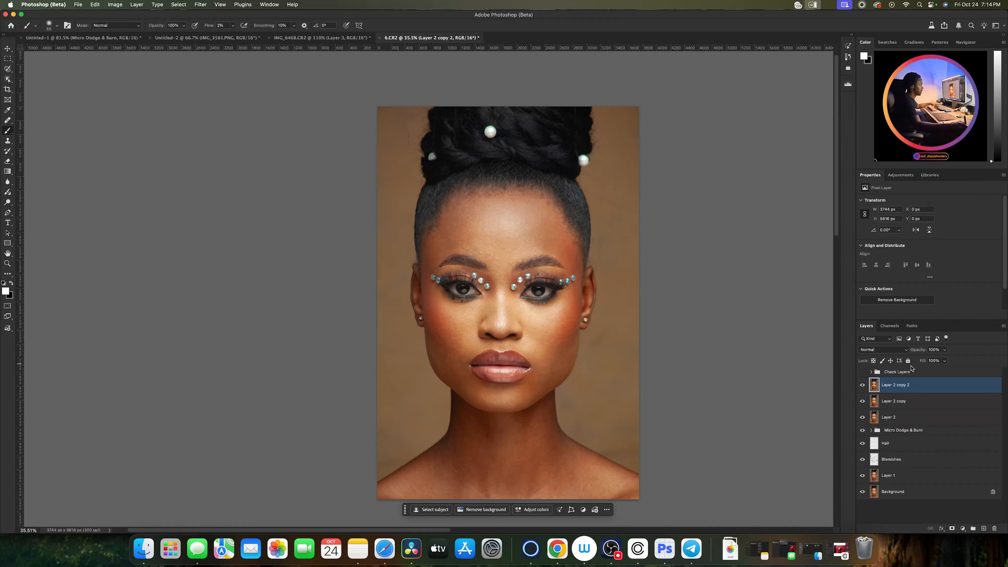
Step: Rename the lower duplicate layer Color and the upper duplicate layer Texture
{"action": "double_click", "coordinate": [897, 401]}
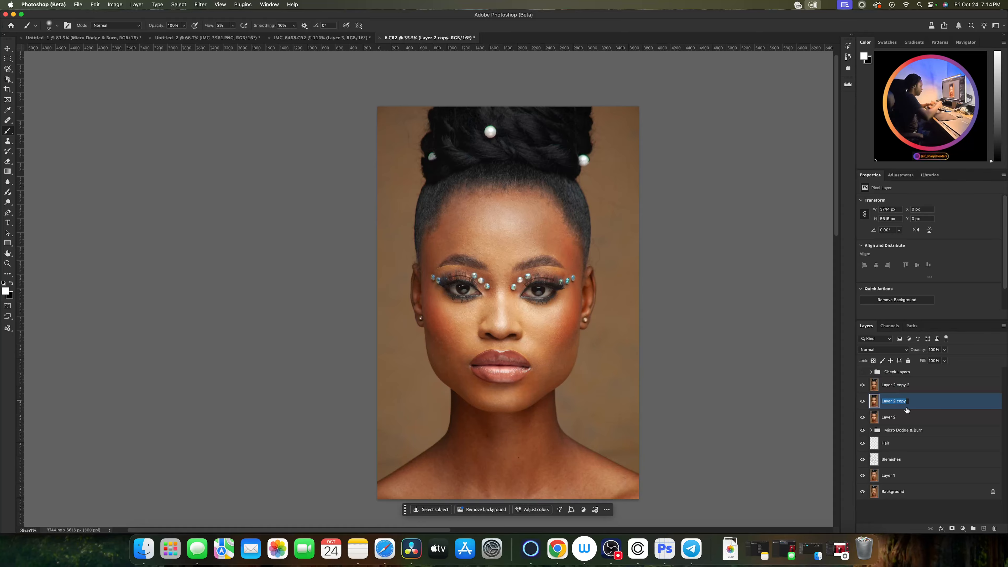
{"action": "type", "text": "Color"}
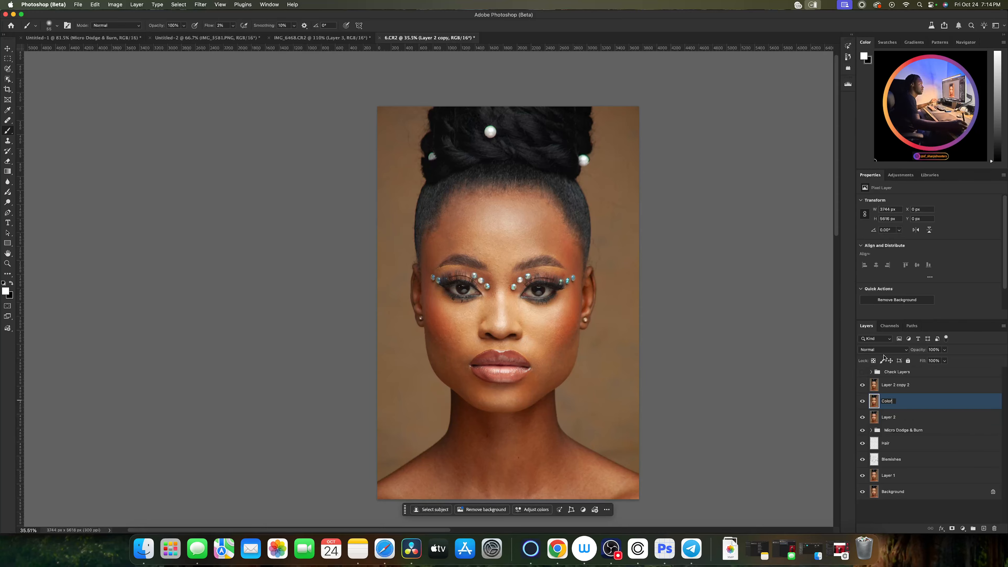
{"action": "double_click", "coordinate": [895, 385]}
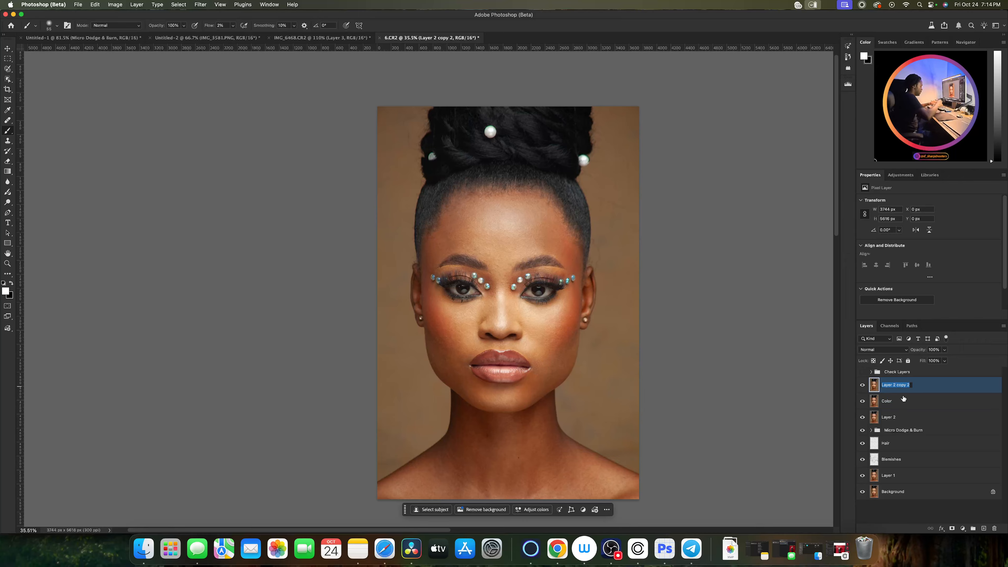
{"action": "type", "text": "T"}
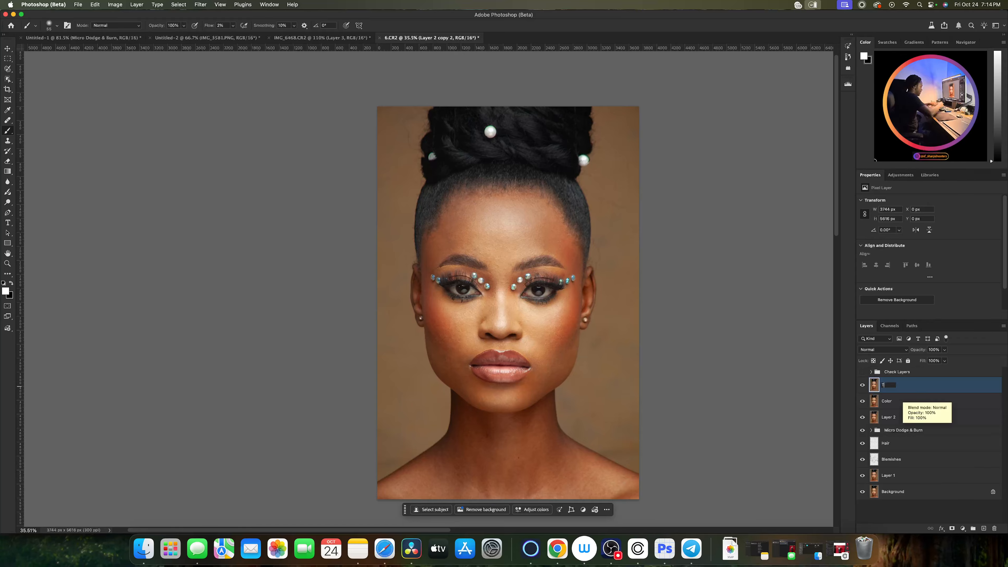
{"action": "type", "text": "exture"}
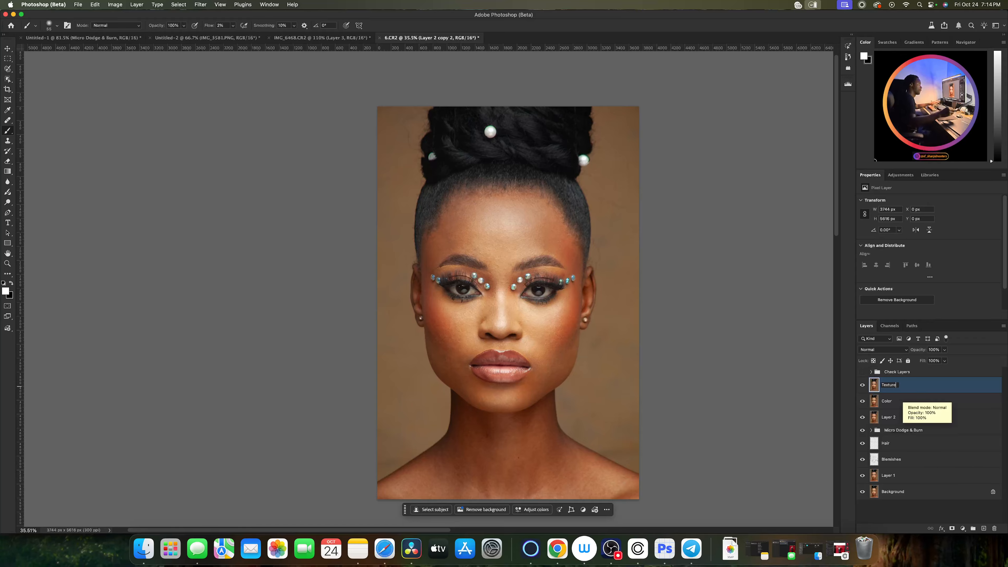
{"action": "key", "text": "Return"}
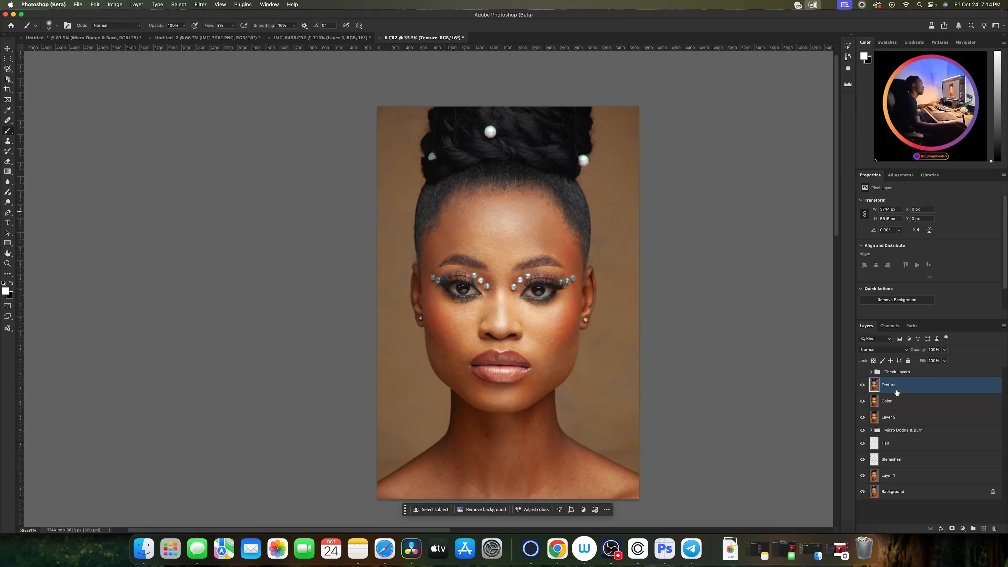
Step: Hide the Texture layer and open the Median noise filter for the Color layer
{"action": "left_click", "coordinate": [864, 385]}
{"action": "left_click", "coordinate": [901, 405]}
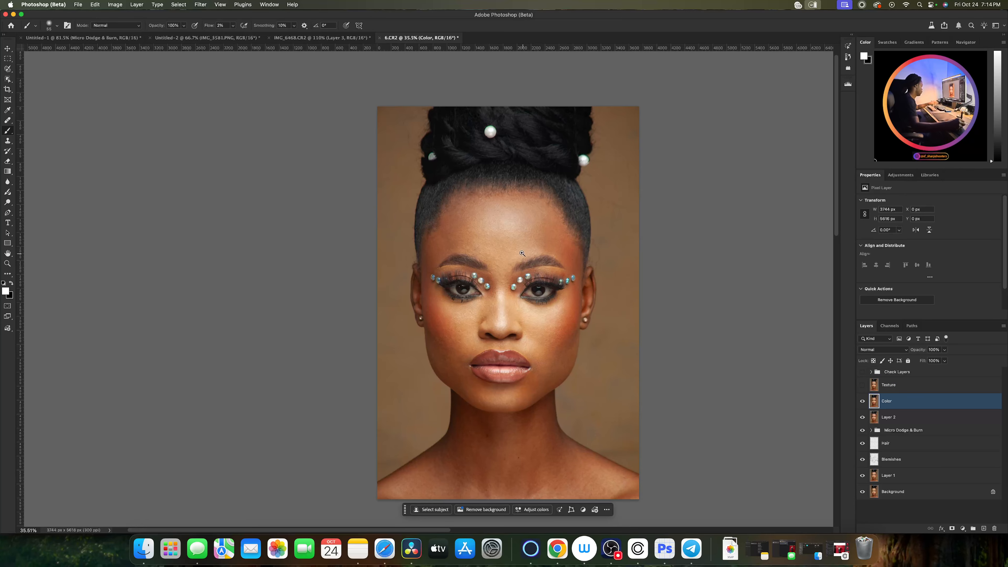
{"action": "key", "text": "z"}
{"action": "mouse_move", "coordinate": [522, 253]}
{"action": "left_mouse_down"}
{"action": "mouse_move", "coordinate": [559, 262]}
{"action": "mouse_move", "coordinate": [546, 211]}
{"action": "left_mouse_up"}
{"action": "key", "text": "space"}
{"action": "left_click_drag", "start_coordinate": [547, 249], "coordinate": [550, 236]}
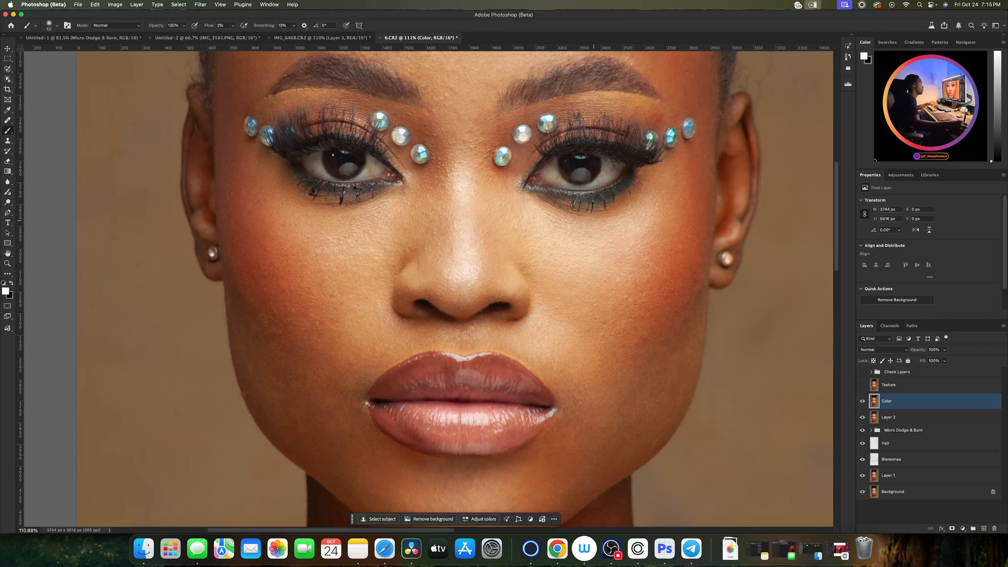
{"action": "left_click", "coordinate": [200, 5]}
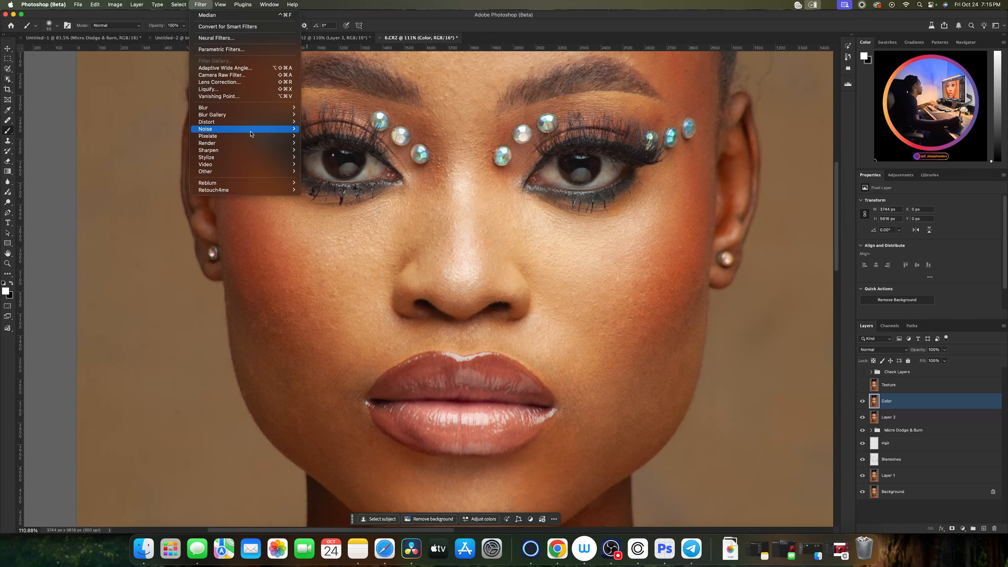
{"action": "mouse_move", "coordinate": [292, 133]}
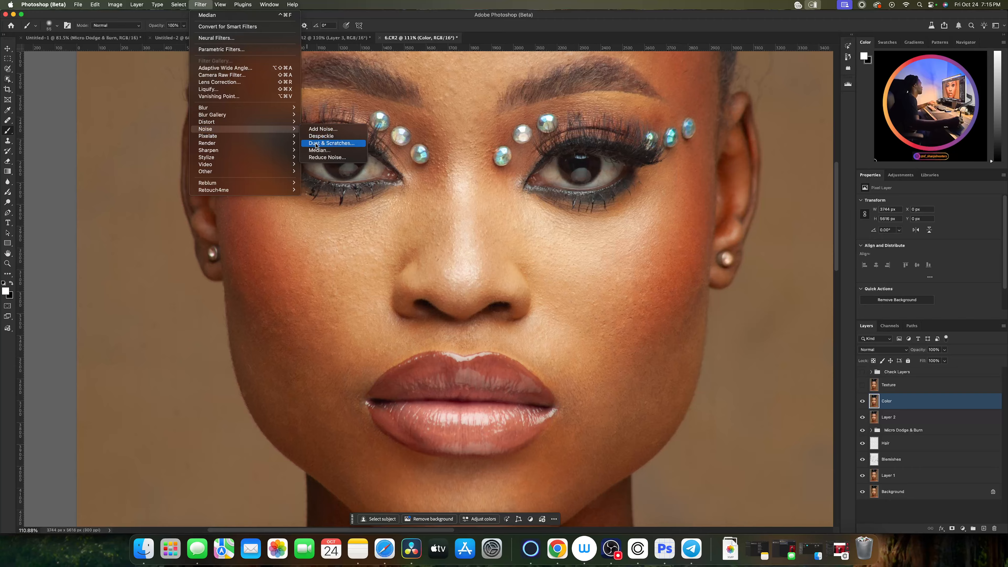
{"action": "left_click", "coordinate": [320, 151]}
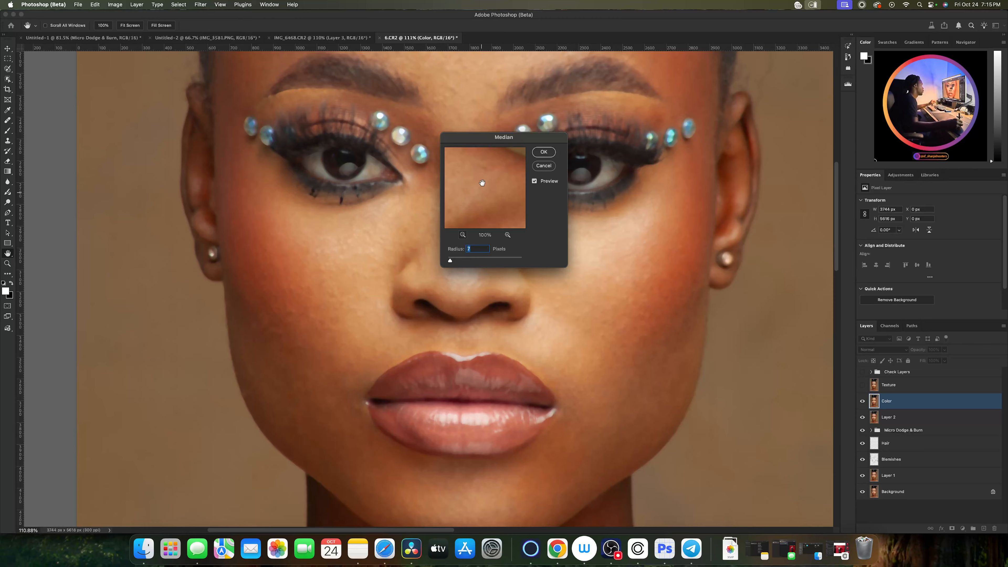
Step: Set the Median radius to 12 pixels, compare the face with and without the preview, and apply the filter to the Color layer
{"action": "left_click_drag", "start_coordinate": [507, 139], "coordinate": [736, 239]}
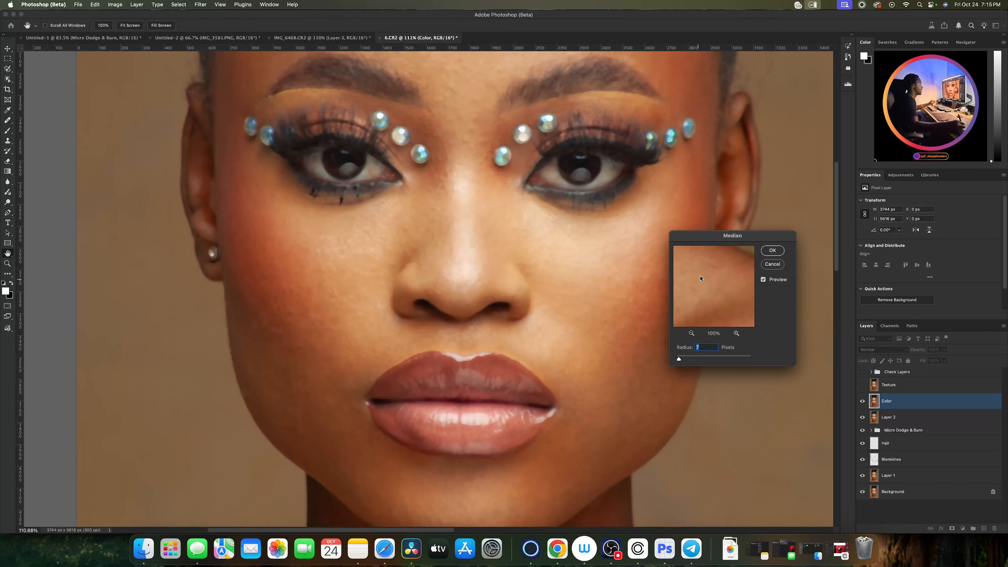
{"action": "key", "text": "Up"}
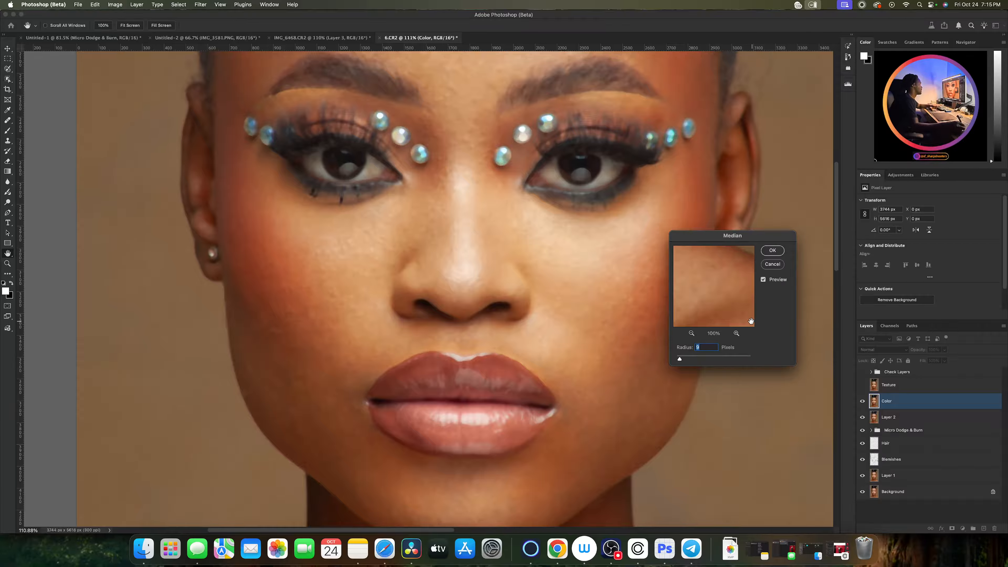
{"action": "key", "text": "Up"}
{"action": "left_click", "coordinate": [764, 280]}
{"action": "left_click", "coordinate": [764, 280]}
{"action": "left_click", "coordinate": [762, 280]}
{"action": "left_click", "coordinate": [763, 280]}
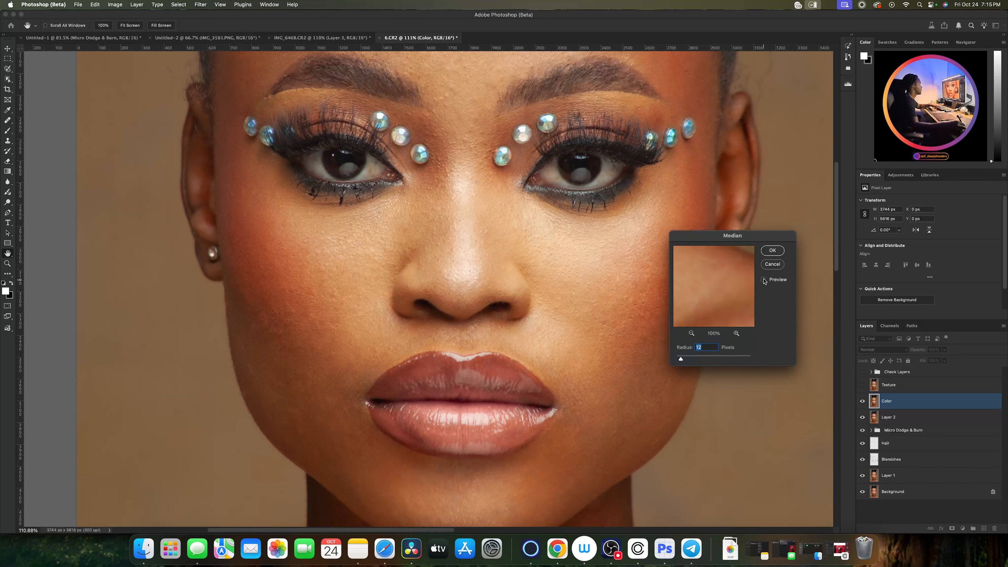
{"action": "left_click", "coordinate": [763, 279]}
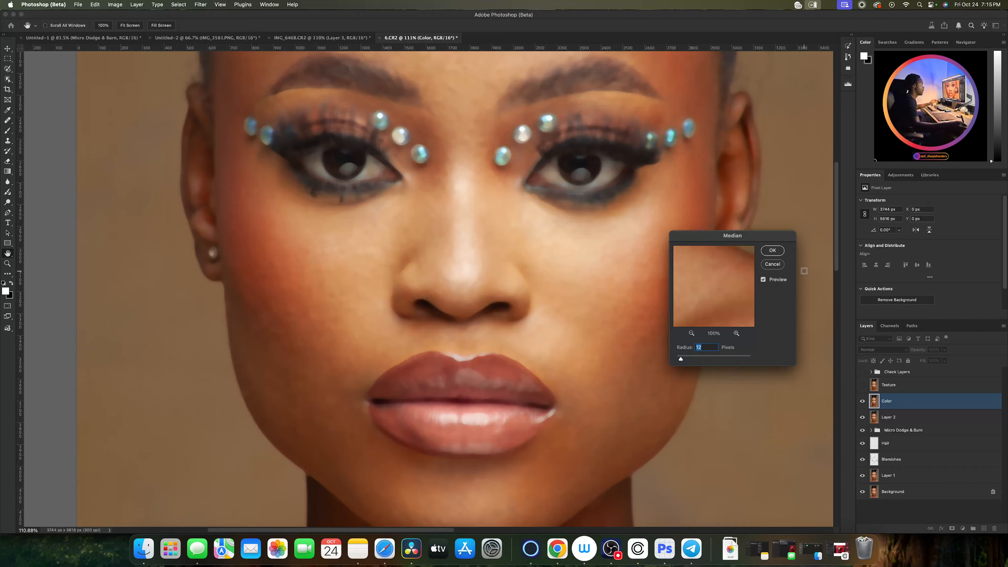
{"action": "left_click", "coordinate": [777, 266]}
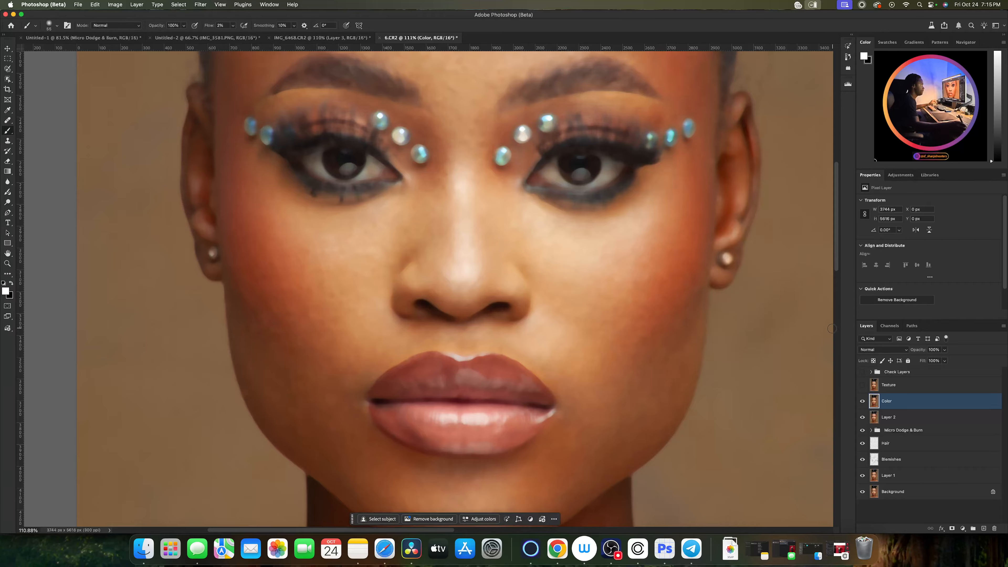
Step: Show the Texture layer again, make it active and open Apply Image for it
{"action": "left_click", "coordinate": [862, 384]}
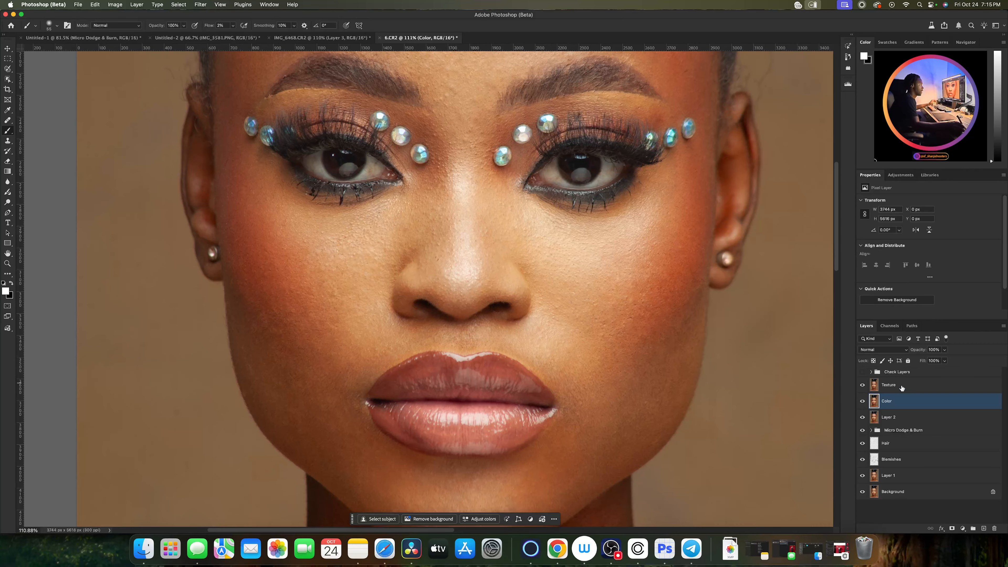
{"action": "left_click", "coordinate": [901, 387]}
{"action": "left_click", "coordinate": [136, 5]}
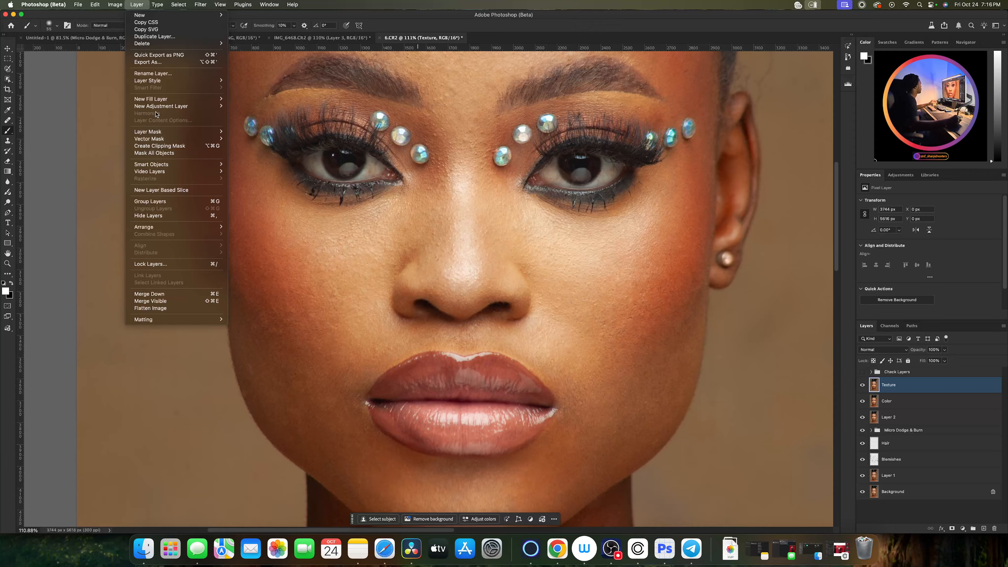
{"action": "mouse_move", "coordinate": [115, 4]}
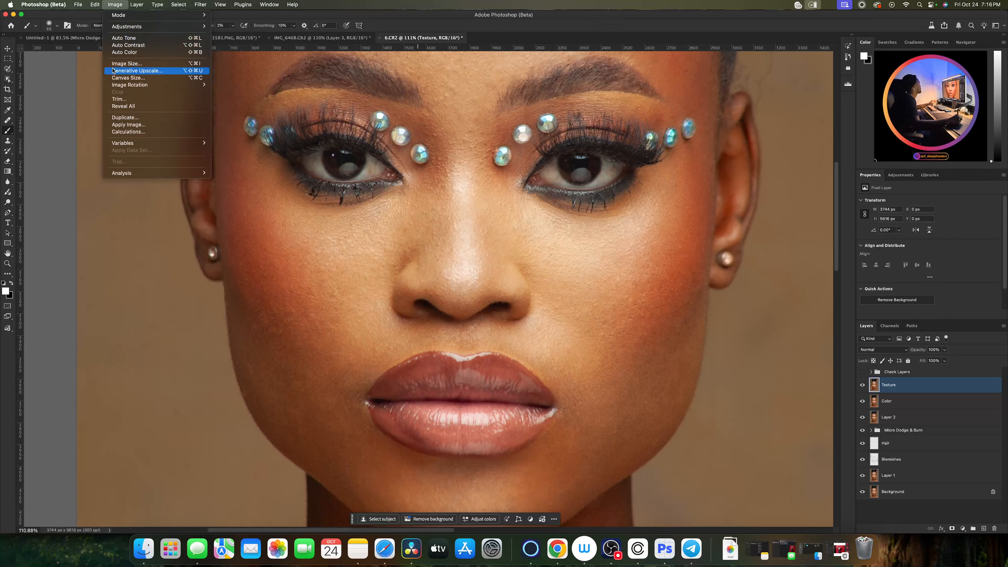
{"action": "left_click", "coordinate": [128, 124]}
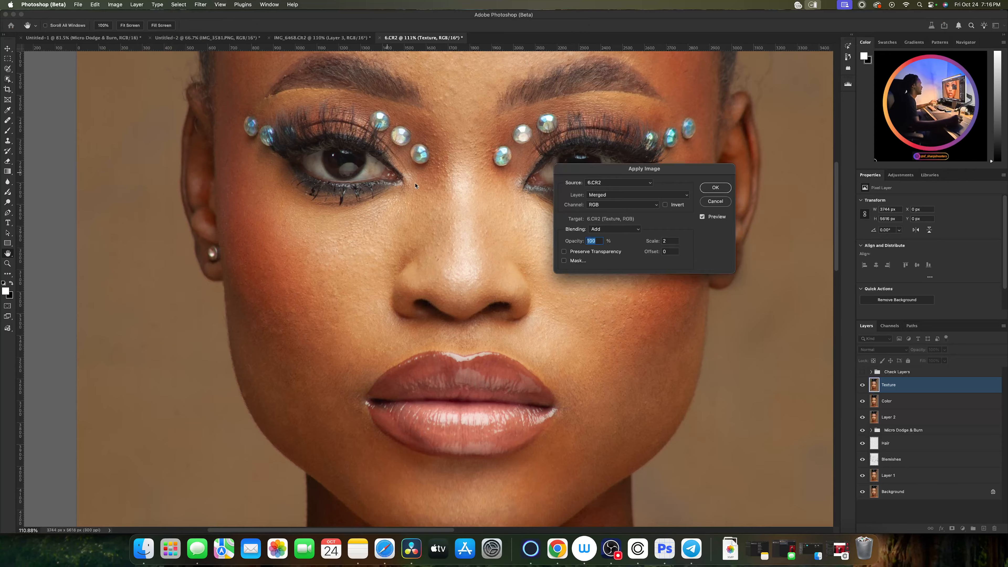
Step: Apply the inverted Color layer to the Texture layer with Add blending, scale 2 and offset 0
{"action": "left_click", "coordinate": [685, 195]}
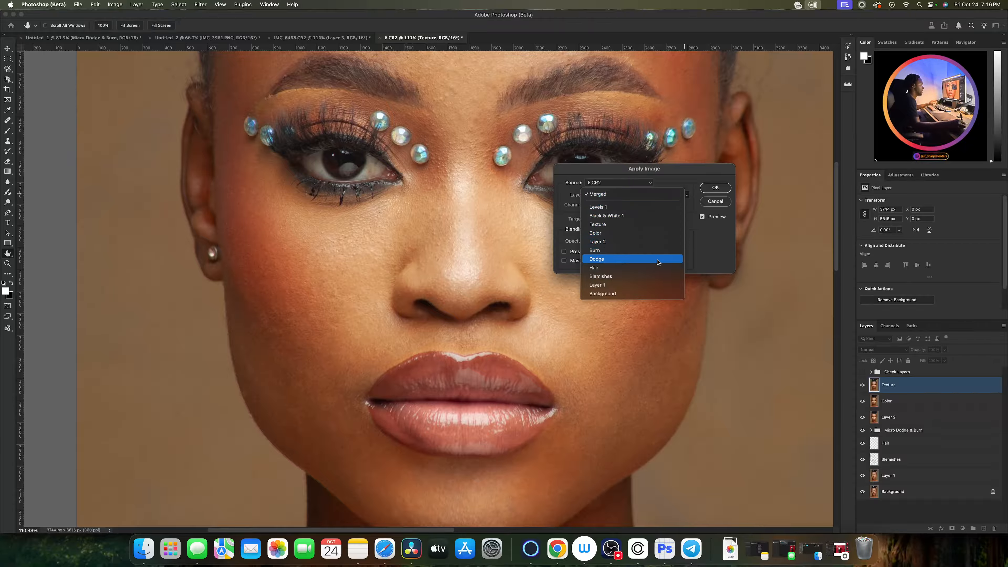
{"action": "left_click", "coordinate": [659, 233]}
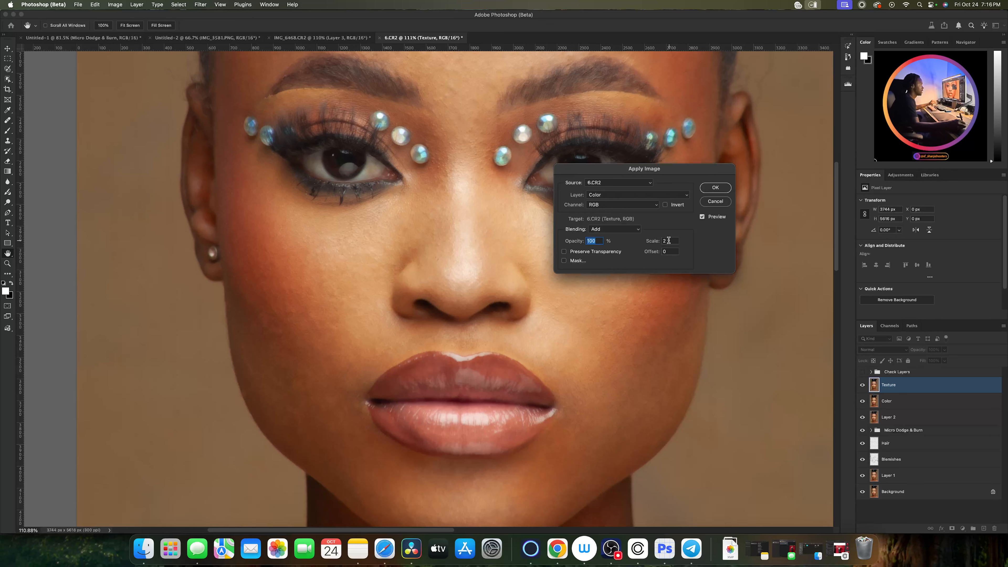
{"action": "left_click", "coordinate": [664, 205]}
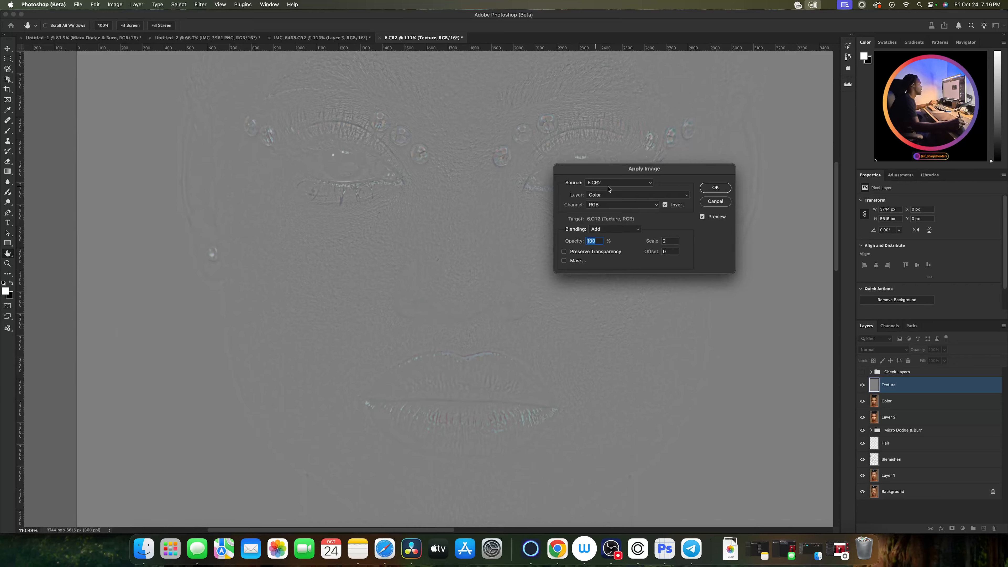
{"action": "left_click_drag", "start_coordinate": [634, 174], "coordinate": [829, 249]}
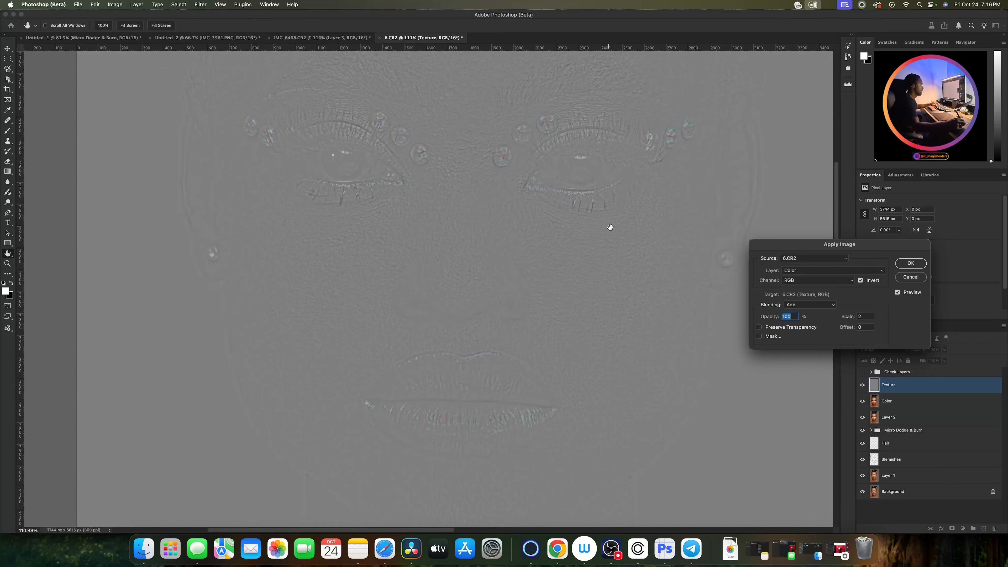
{"action": "scroll", "coordinate": [608, 225], "scroll_direction": "up", "scroll_amount": 5}
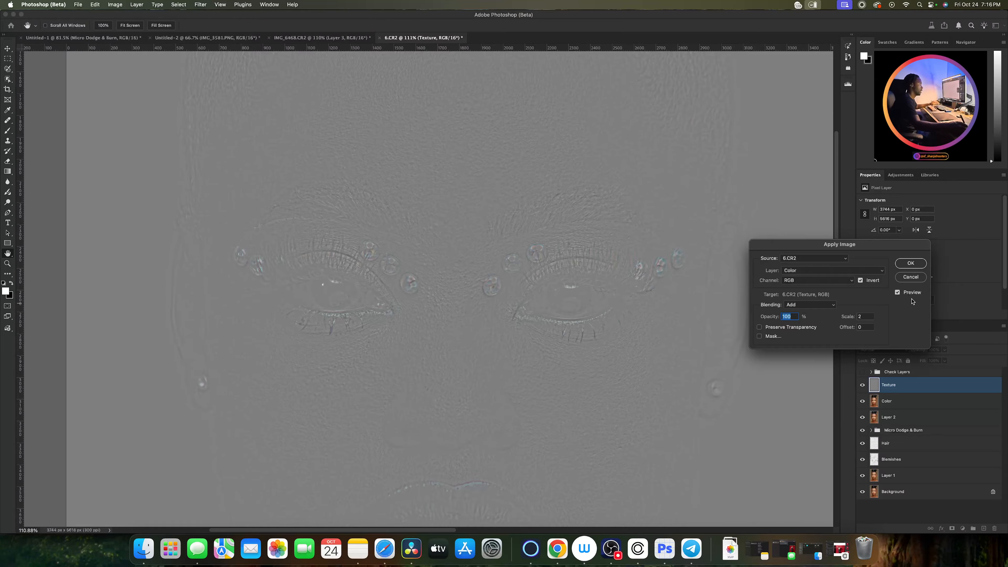
{"action": "left_click", "coordinate": [910, 263]}
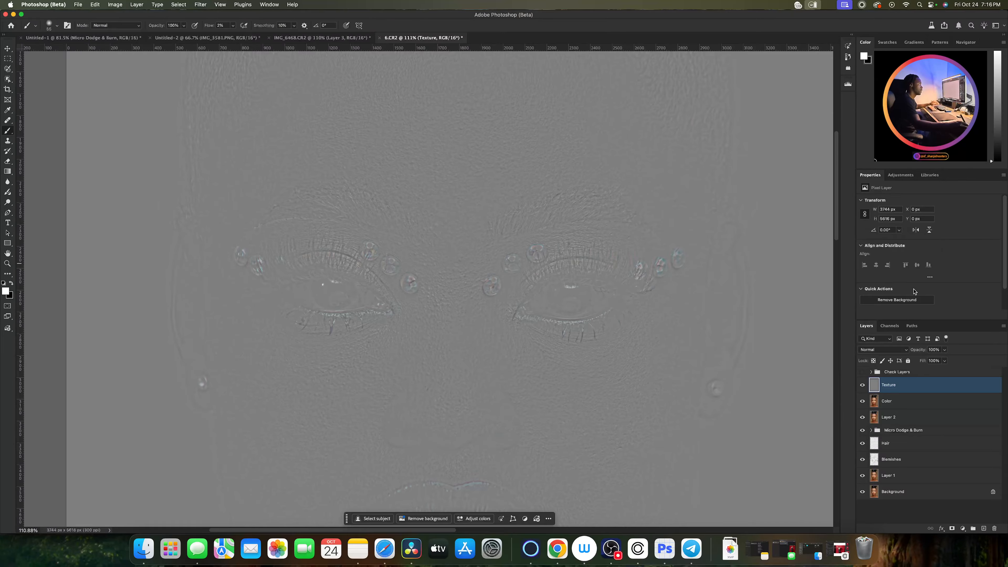
Step: Set the Texture layer's blend mode to Linear Light and group it with the Color layer
{"action": "left_click", "coordinate": [886, 350]}
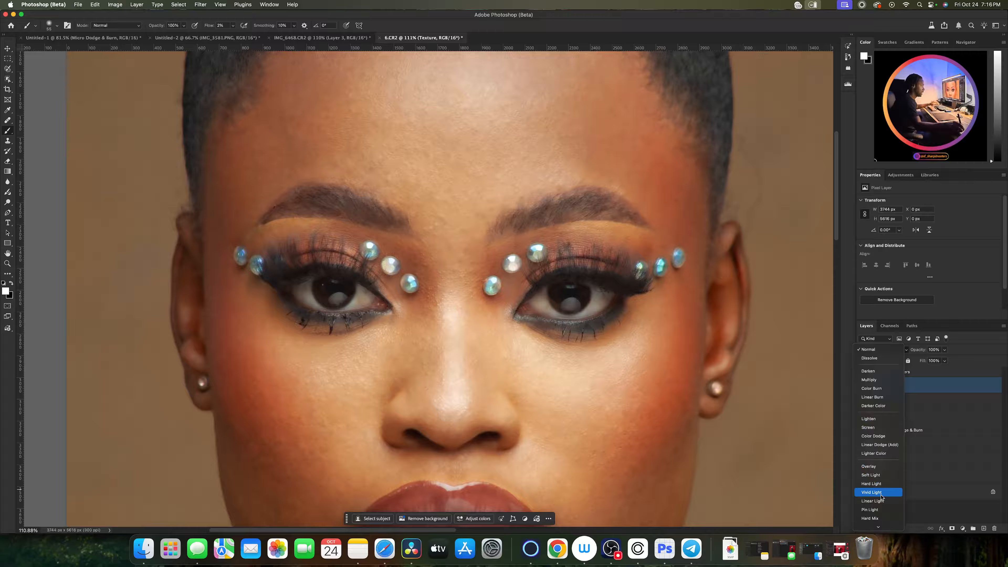
{"action": "left_click", "coordinate": [880, 501]}
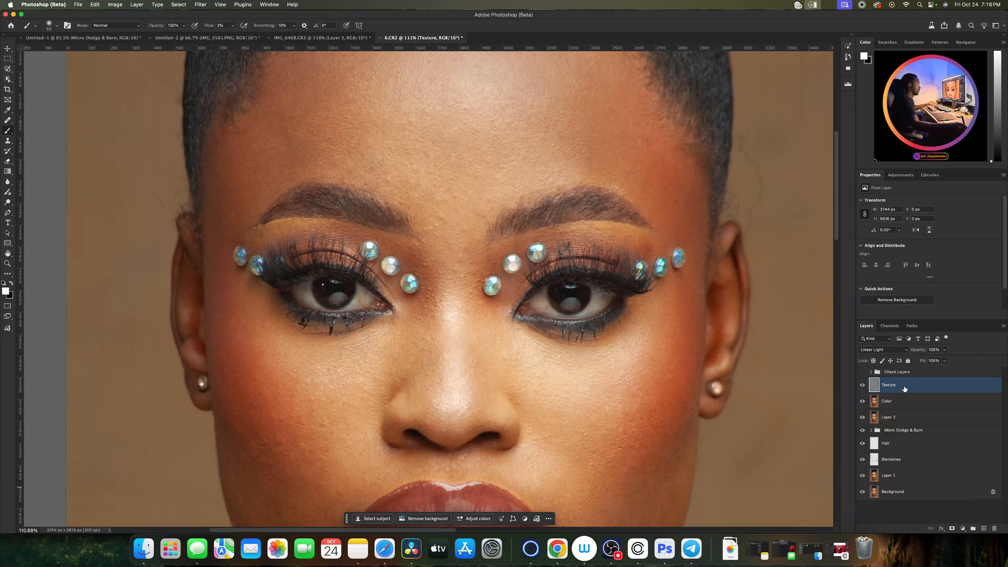
{"action": "left_click", "coordinate": [902, 404], "text": "shift"}
{"action": "key", "text": "super+g"}
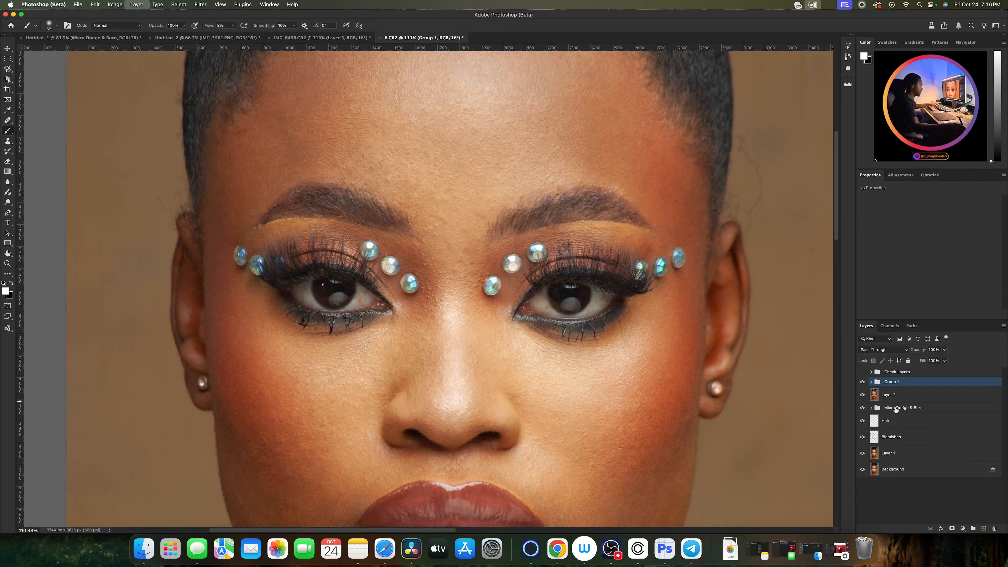
Step: Rename the new group holding the Texture and Color layers as Freq Sep
{"action": "double_click", "coordinate": [893, 383]}
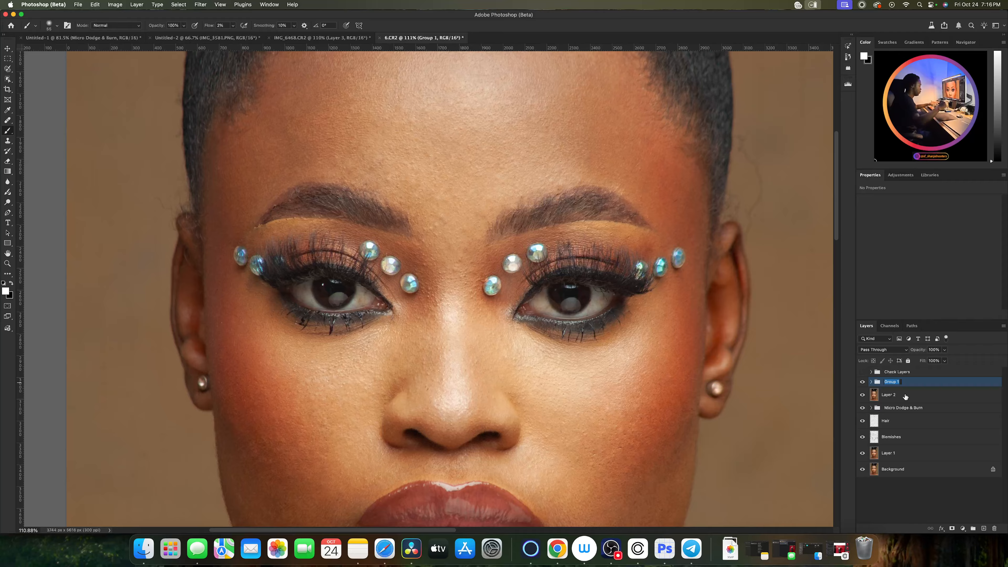
{"action": "type", "text": "Fre"}
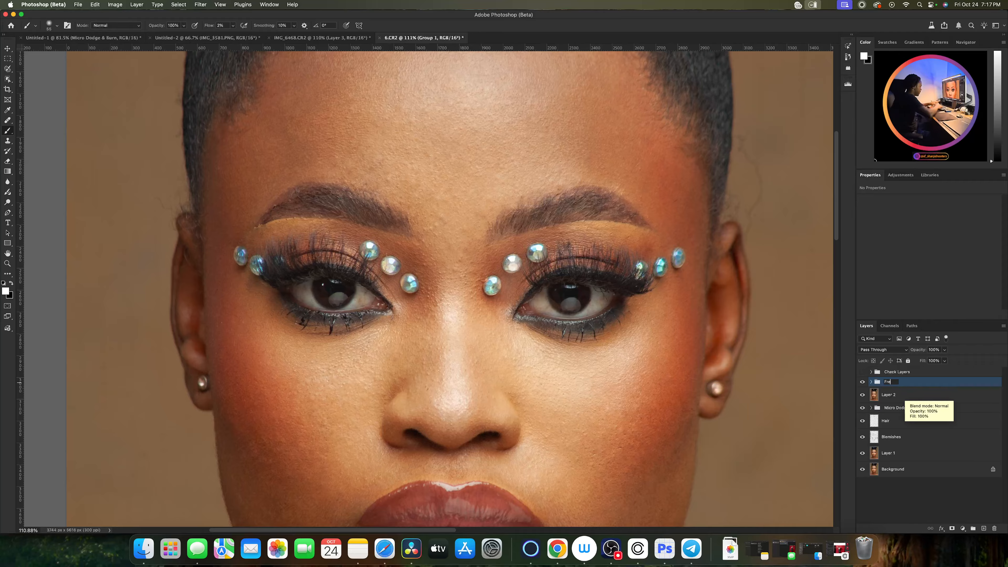
{"action": "type", "text": "q Sep"}
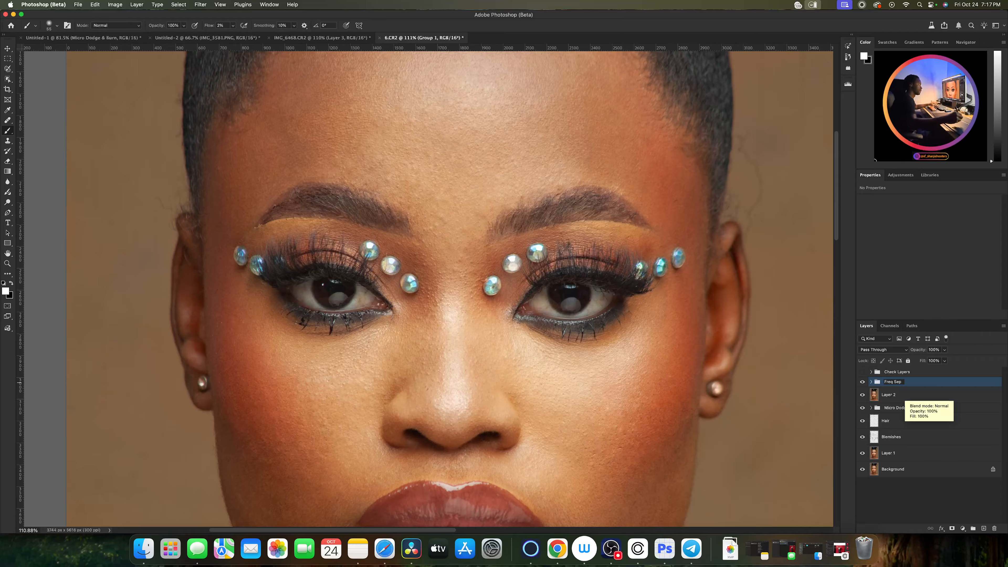
{"action": "left_click", "coordinate": [909, 383]}
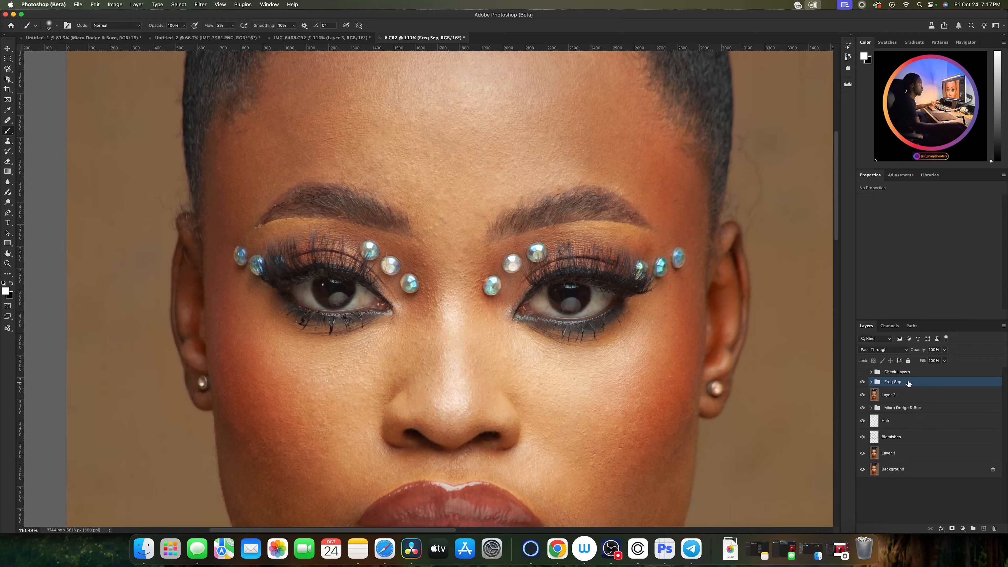
Step: Compare the portrait with and without the Freq Sep group, and look over the layers inside the group
{"action": "left_click", "coordinate": [863, 382]}
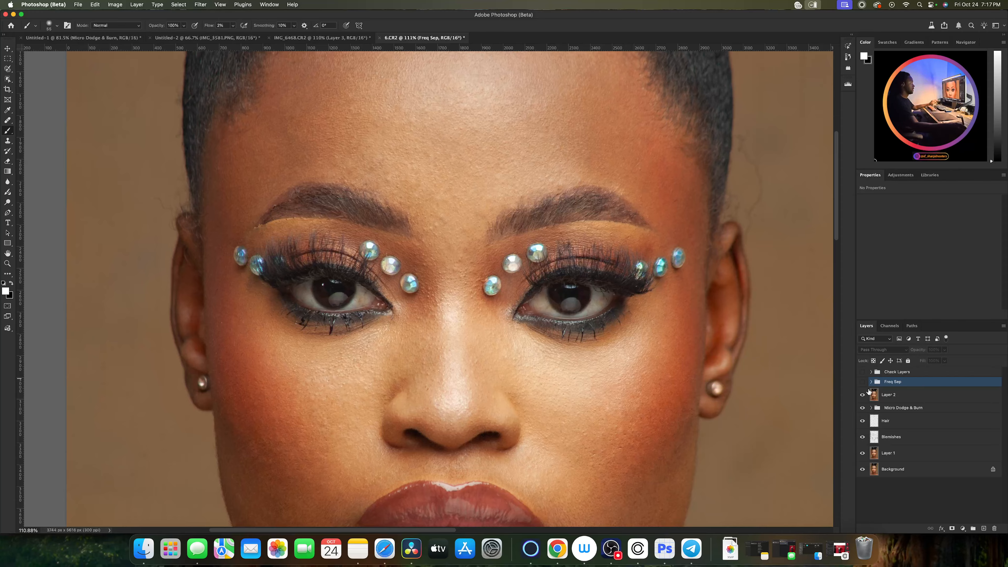
{"action": "left_click", "coordinate": [863, 382]}
{"action": "left_click", "coordinate": [863, 381]}
{"action": "left_click", "coordinate": [863, 381]}
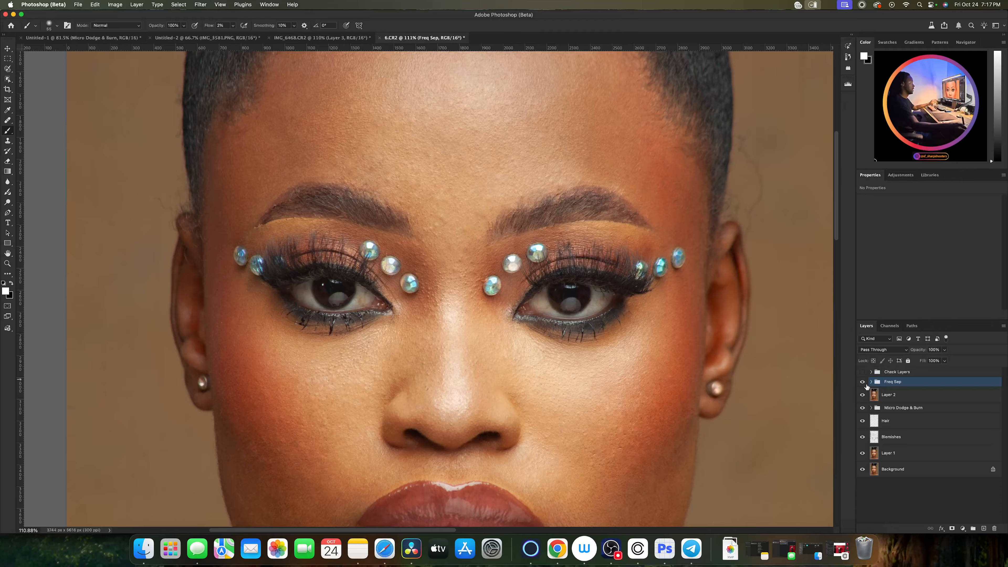
{"action": "left_click", "coordinate": [871, 382]}
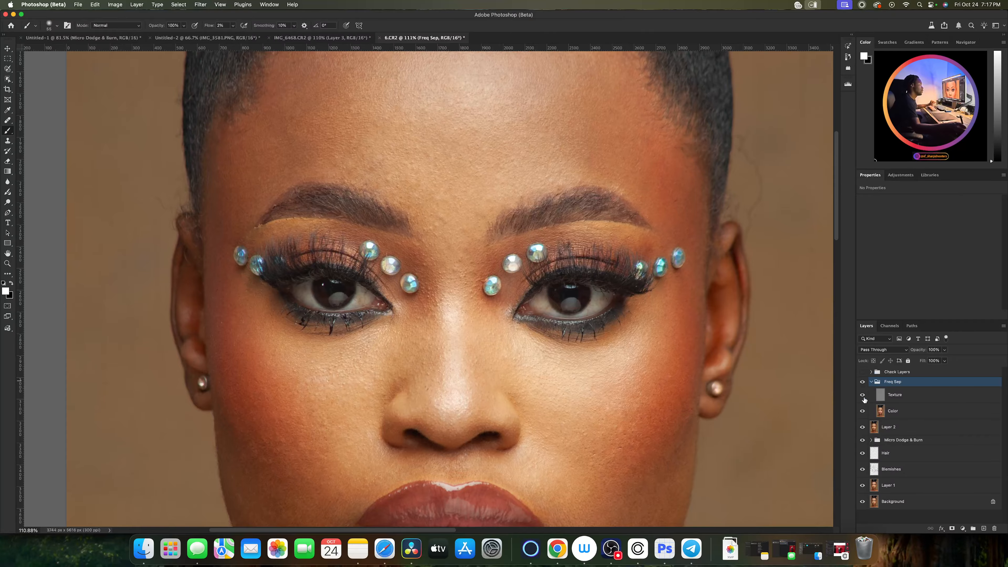
{"action": "left_click", "coordinate": [871, 382]}
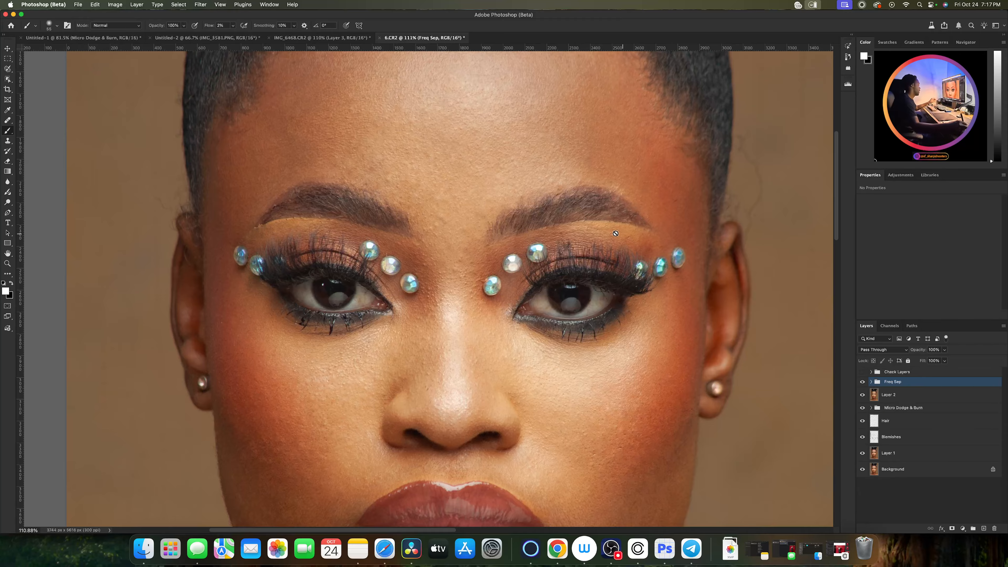
Step: View the whole face, then briefly show the Check Layers group to preview the portrait in black and white
{"action": "key", "text": "z"}
{"action": "mouse_move", "coordinate": [596, 232]}
{"action": "left_mouse_down"}
{"action": "mouse_move", "coordinate": [579, 253]}
{"action": "mouse_move", "coordinate": [535, 250]}
{"action": "left_mouse_up"}
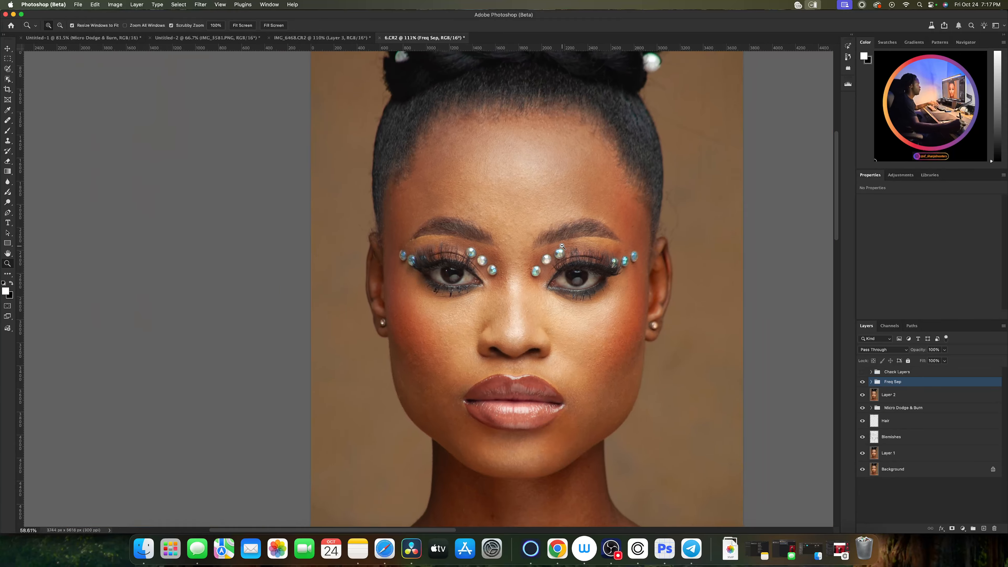
{"action": "key", "text": "b"}
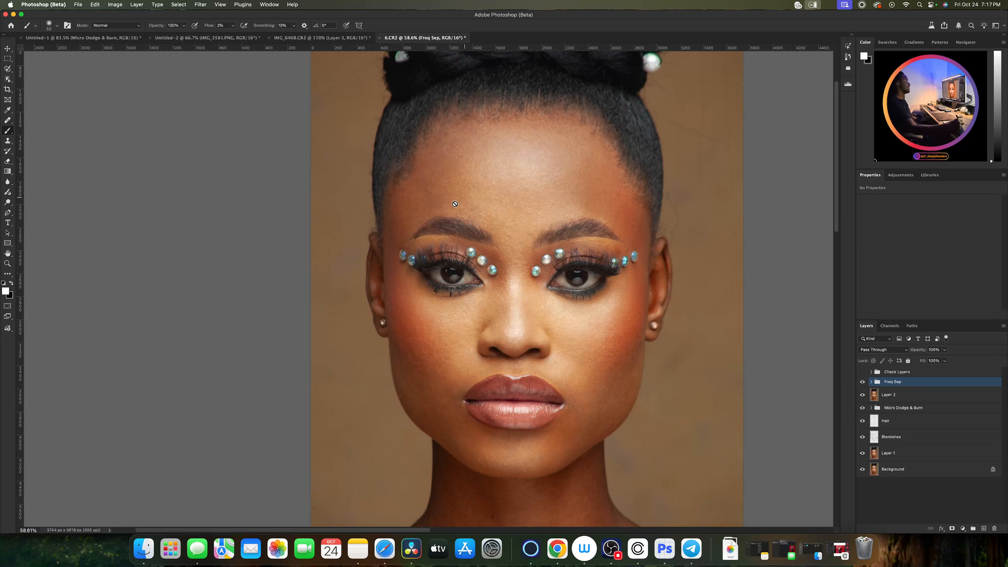
{"action": "left_click", "coordinate": [459, 211]}
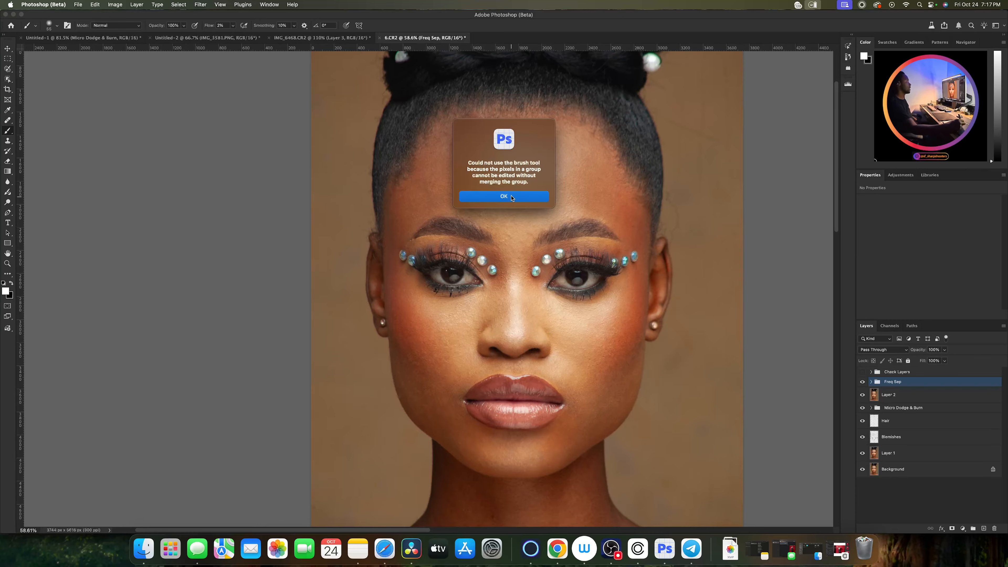
{"action": "left_click", "coordinate": [512, 197]}
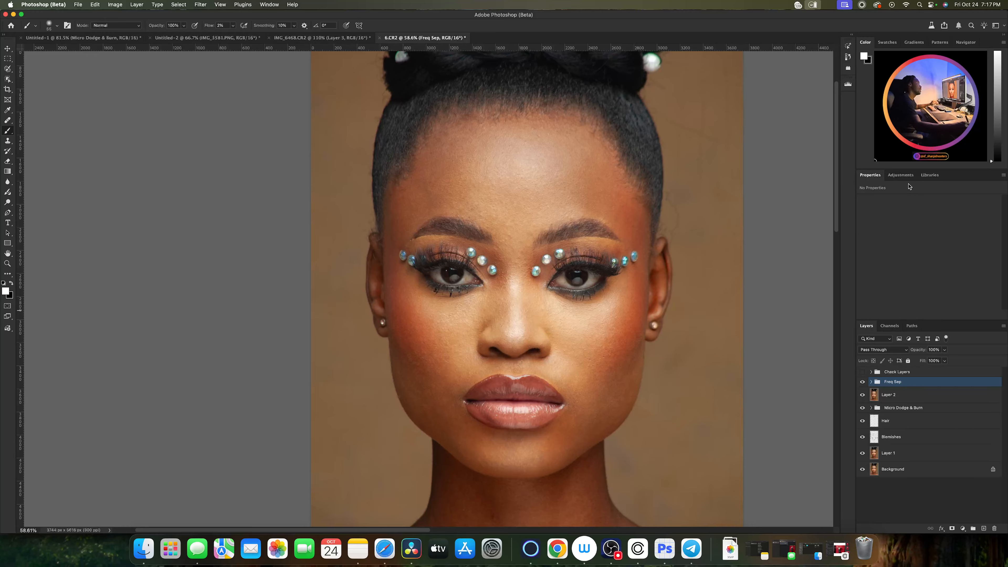
{"action": "left_click", "coordinate": [863, 371]}
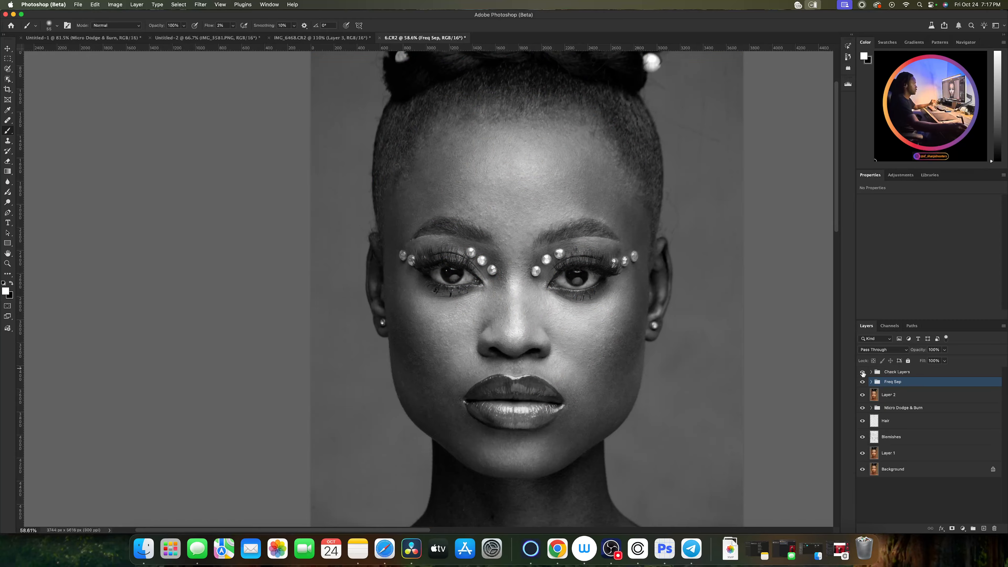
{"action": "left_click", "coordinate": [862, 371]}
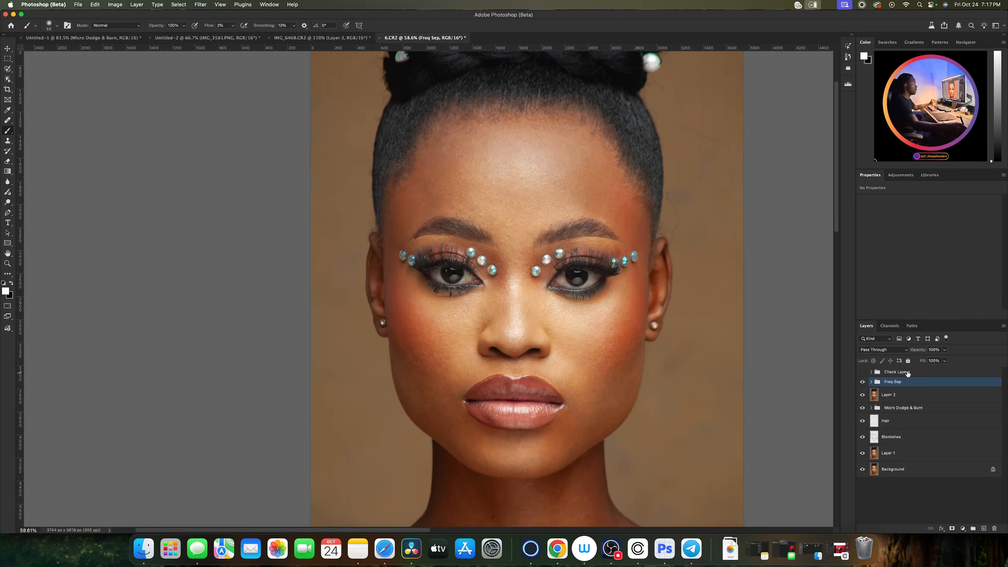
Step: Add a Curves adjustment above the Check Layers group with a strong S-curve, raising highlights from 171 to 207 and lowering shadows to output 51
{"action": "left_click", "coordinate": [907, 373]}
{"action": "left_click", "coordinate": [910, 177]}
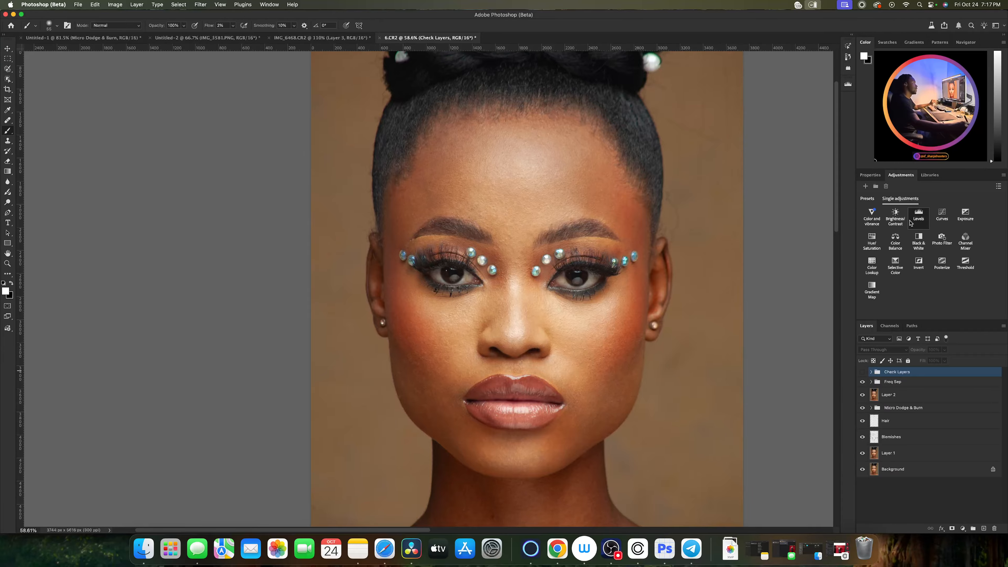
{"action": "left_click", "coordinate": [945, 242]}
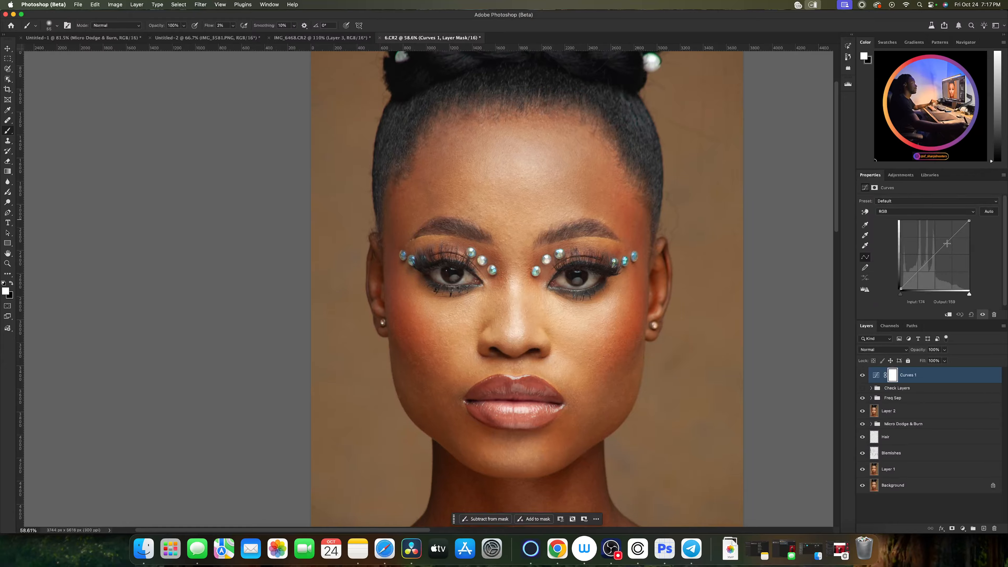
{"action": "left_click_drag", "start_coordinate": [948, 241], "coordinate": [947, 232]}
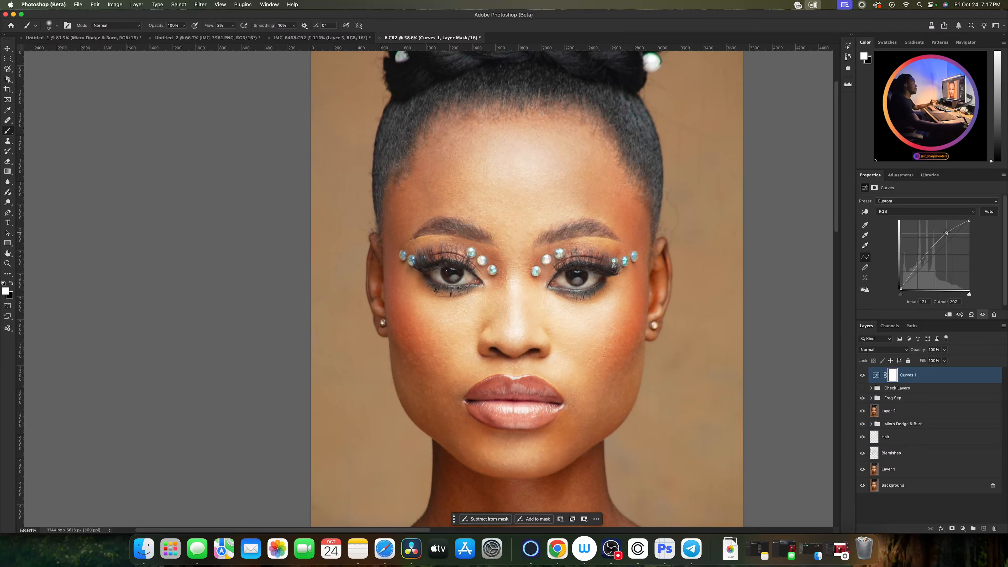
{"action": "left_click_drag", "start_coordinate": [918, 266], "coordinate": [924, 275]}
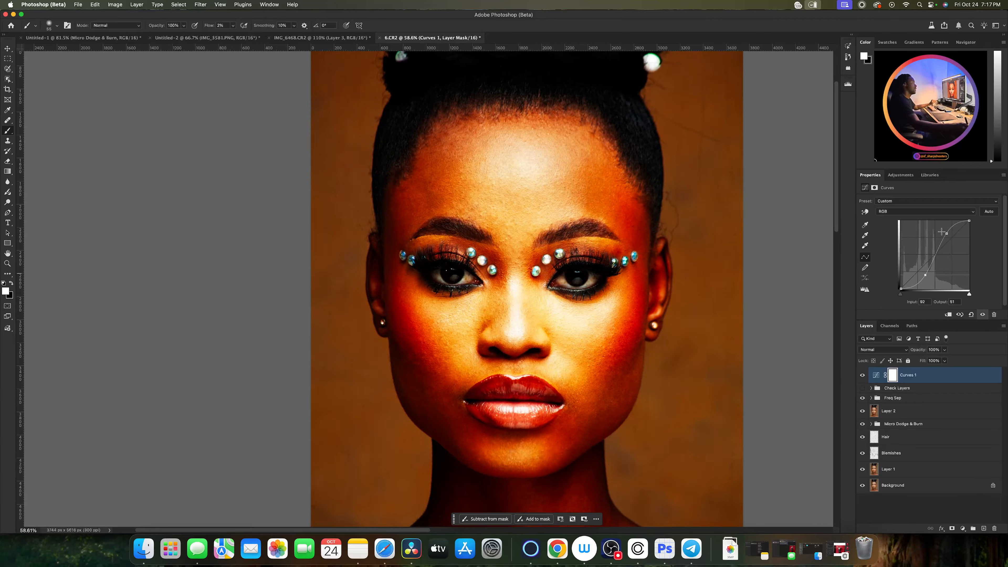
Step: Add a Hue/Saturation adjustment above the Curves layer with the saturation set to -39
{"action": "left_click", "coordinate": [900, 174]}
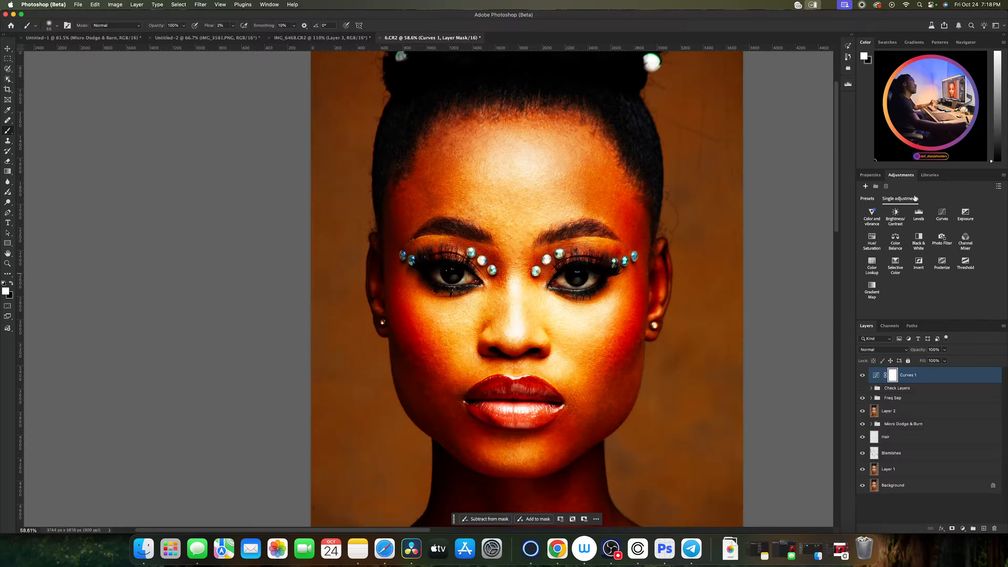
{"action": "left_click", "coordinate": [875, 244]}
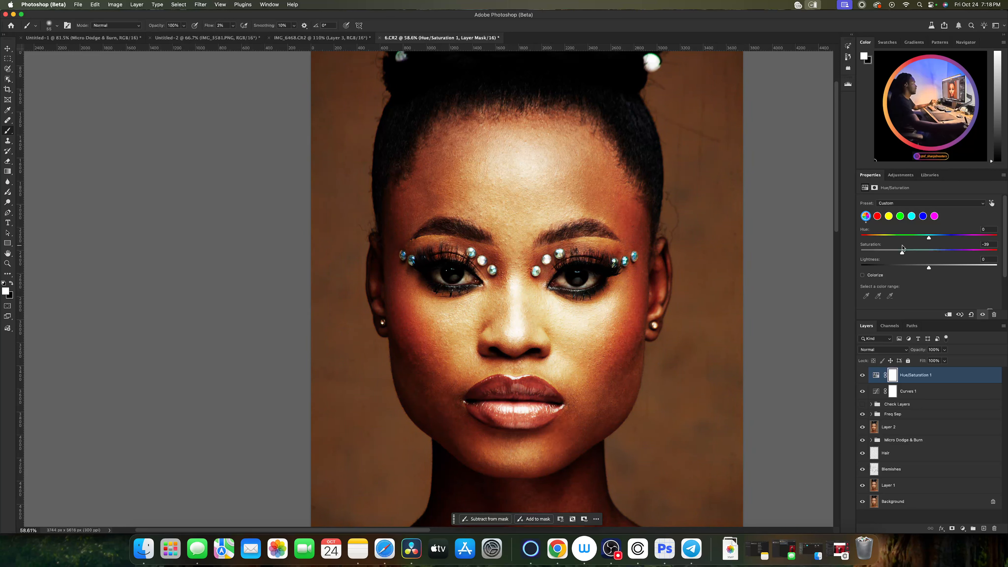
Step: Add a Levels adjustment on top with black input 8, midtones 1.05 and white input 236
{"action": "left_click", "coordinate": [900, 177]}
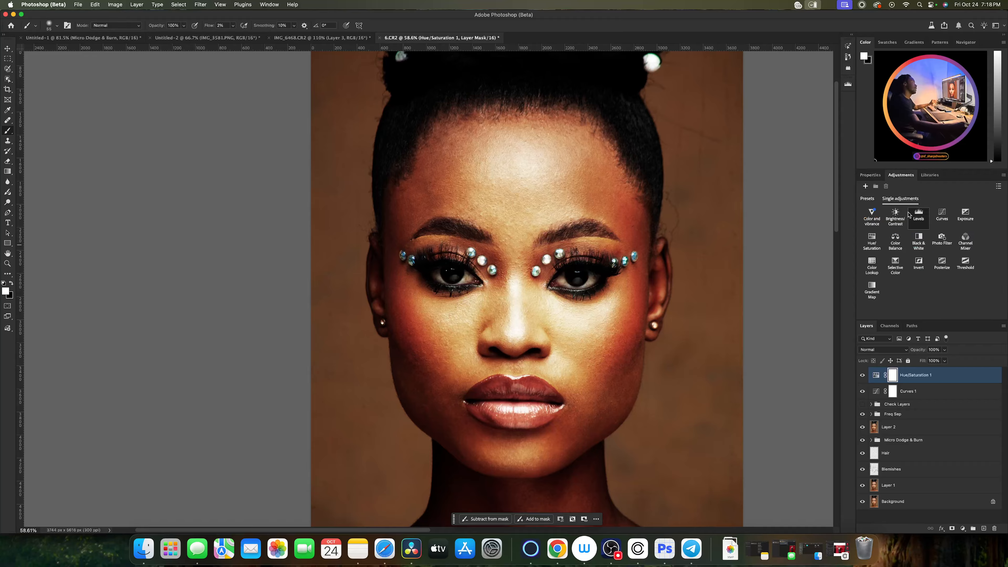
{"action": "left_click", "coordinate": [923, 224]}
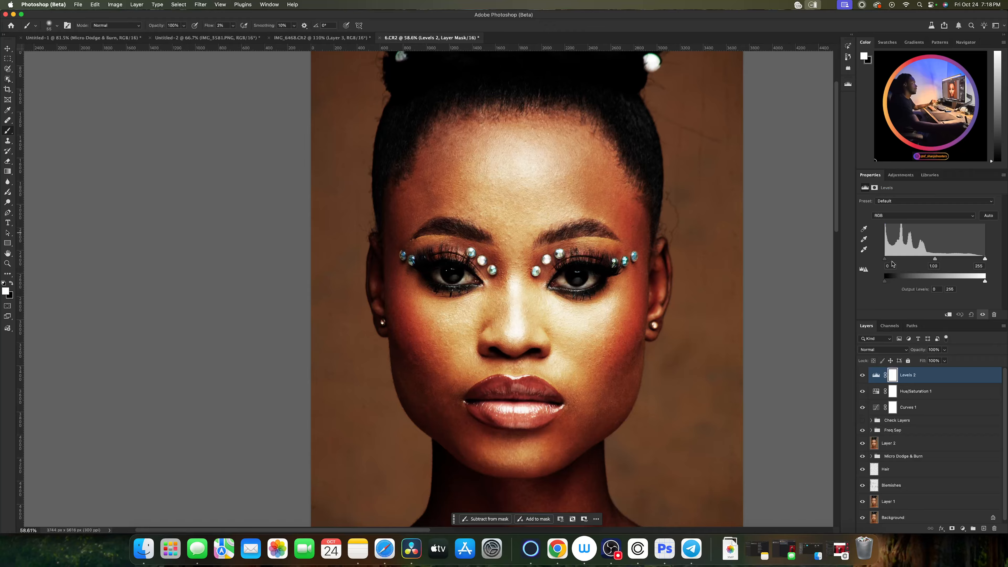
{"action": "left_click_drag", "start_coordinate": [983, 259], "coordinate": [976, 260]}
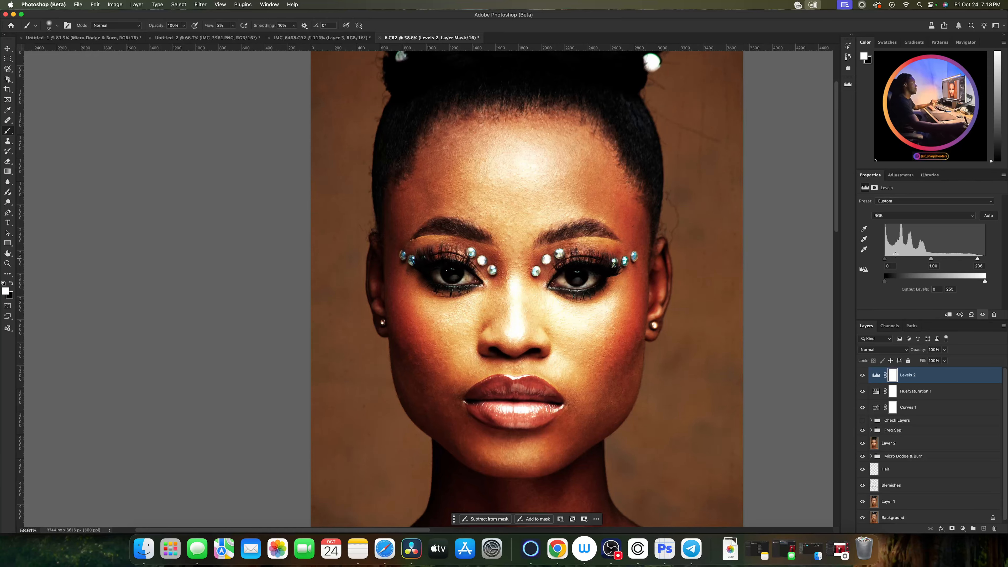
{"action": "left_click_drag", "start_coordinate": [931, 260], "coordinate": [926, 261]}
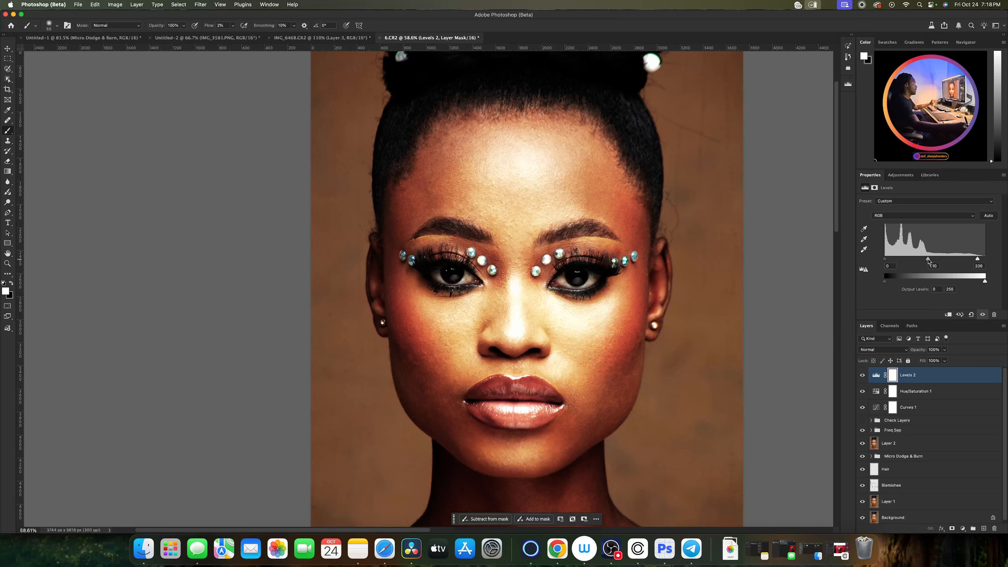
{"action": "left_click_drag", "start_coordinate": [887, 260], "coordinate": [888, 260]}
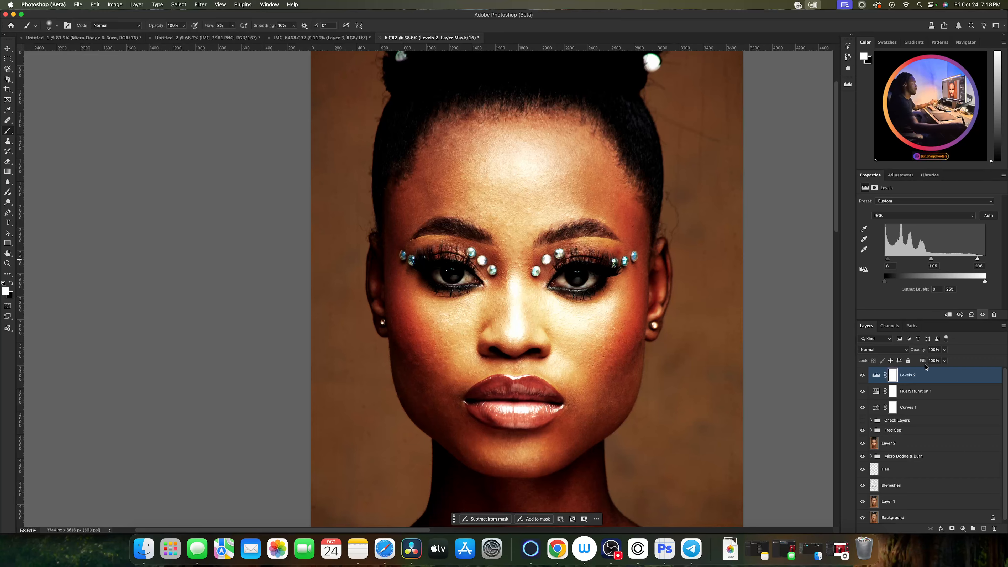
Step: Group the Levels, Hue/Saturation and Curves adjustments as Check Layer 2 and compare the portrait with and without the group
{"action": "left_click", "coordinate": [933, 411], "text": "shift"}
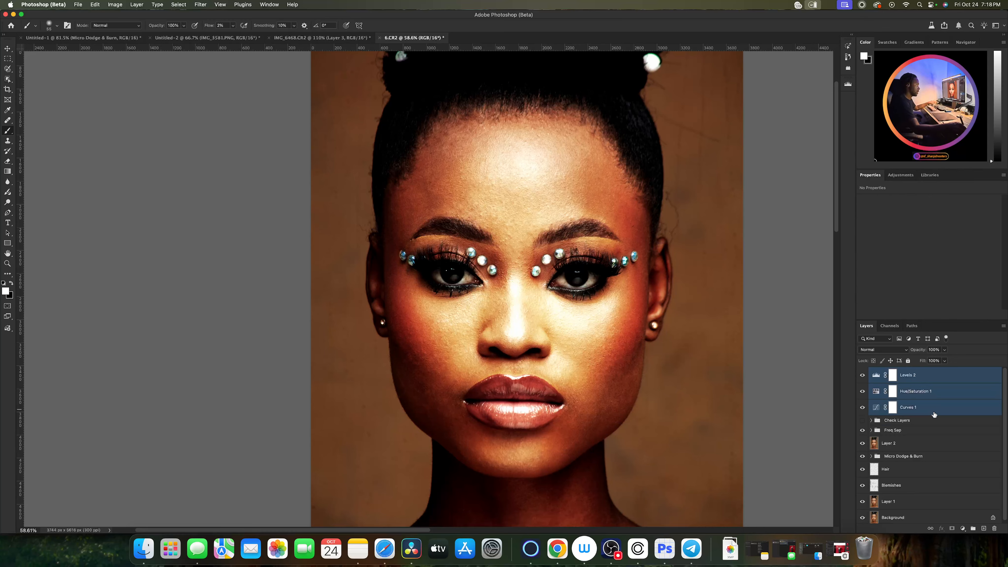
{"action": "key", "text": "super+g"}
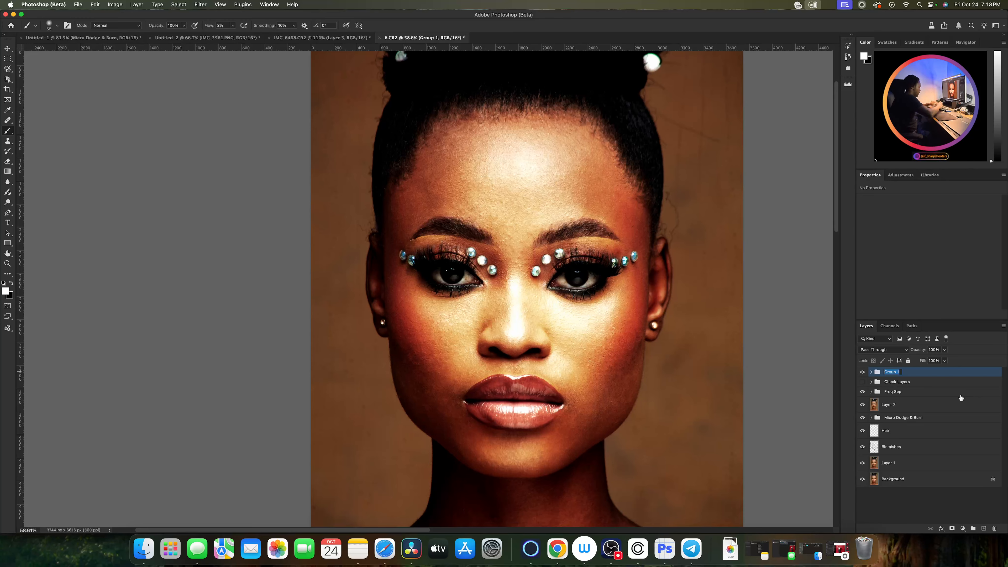
{"action": "type", "text": "Check Layer 2"}
{"action": "key", "text": "Return"}
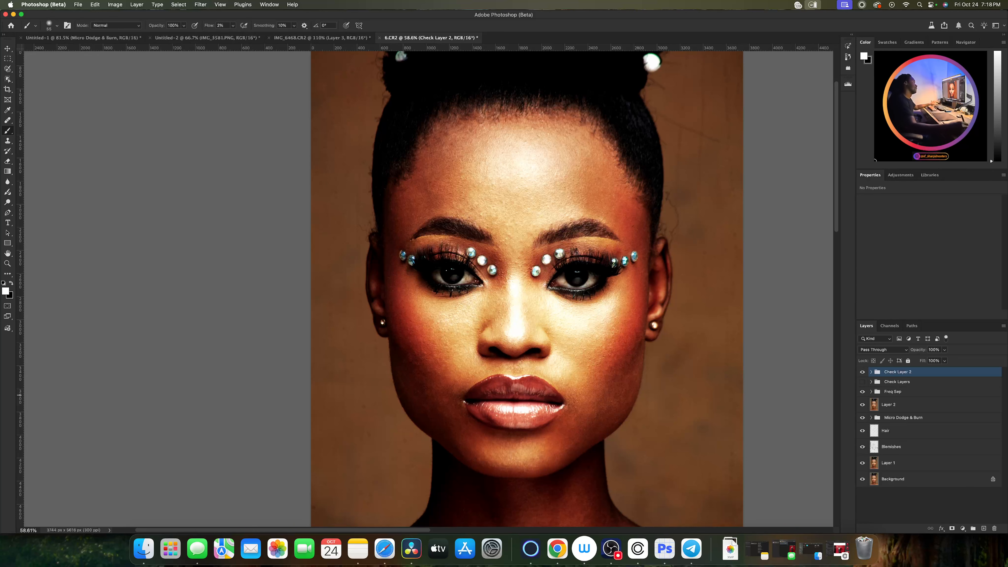
{"action": "left_click", "coordinate": [863, 372]}
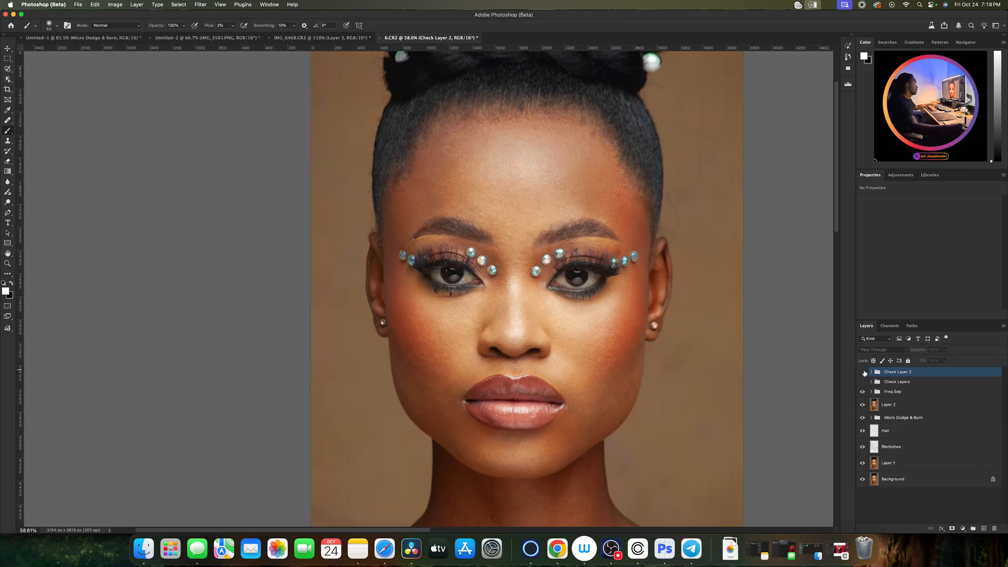
{"action": "left_click", "coordinate": [863, 371]}
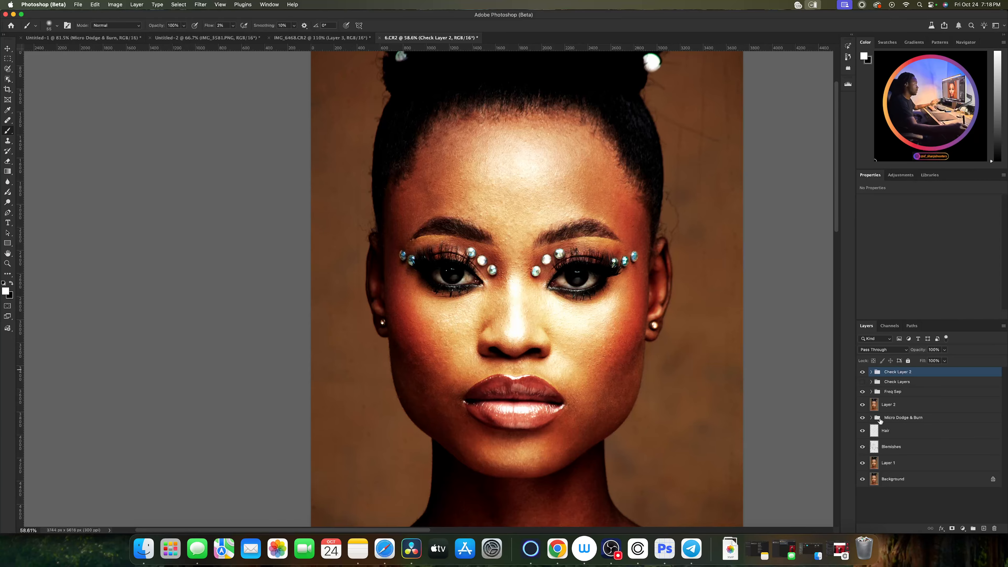
Step: Make the Color layer inside the Freq Sep group active, choose the Mixer Brush tool and view the whole portrait
{"action": "left_click", "coordinate": [872, 391]}
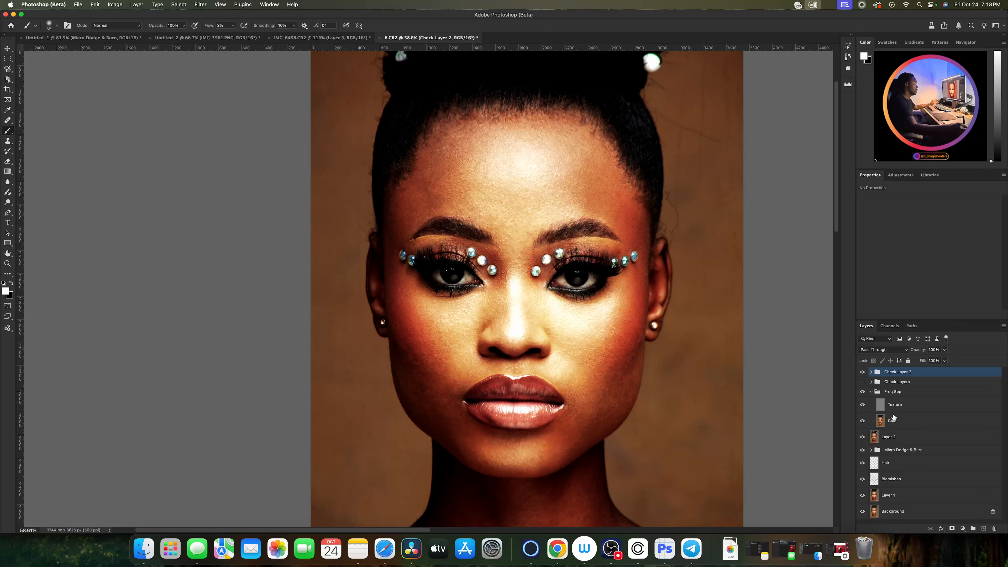
{"action": "left_click", "coordinate": [881, 422]}
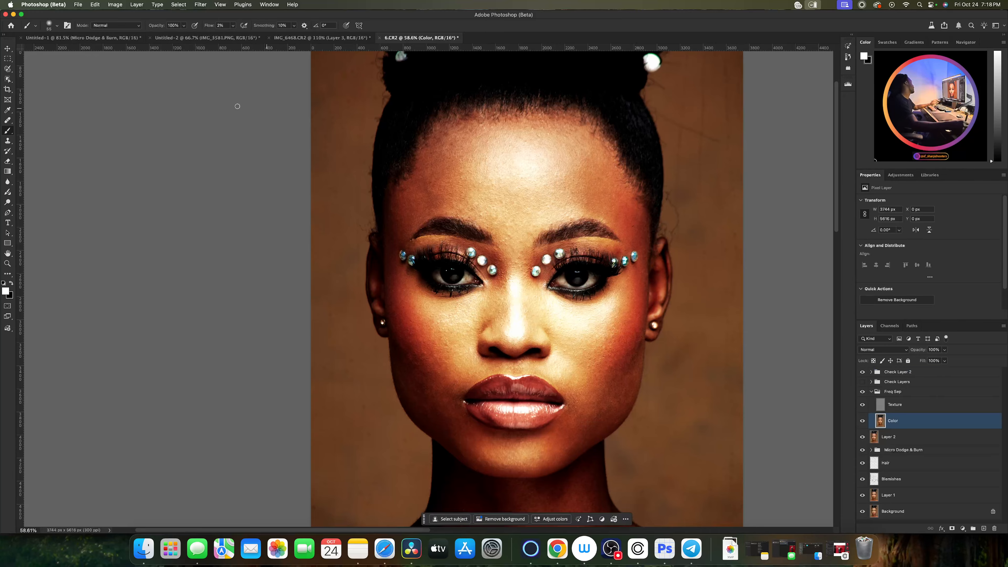
{"action": "right_click", "coordinate": [9, 132]}
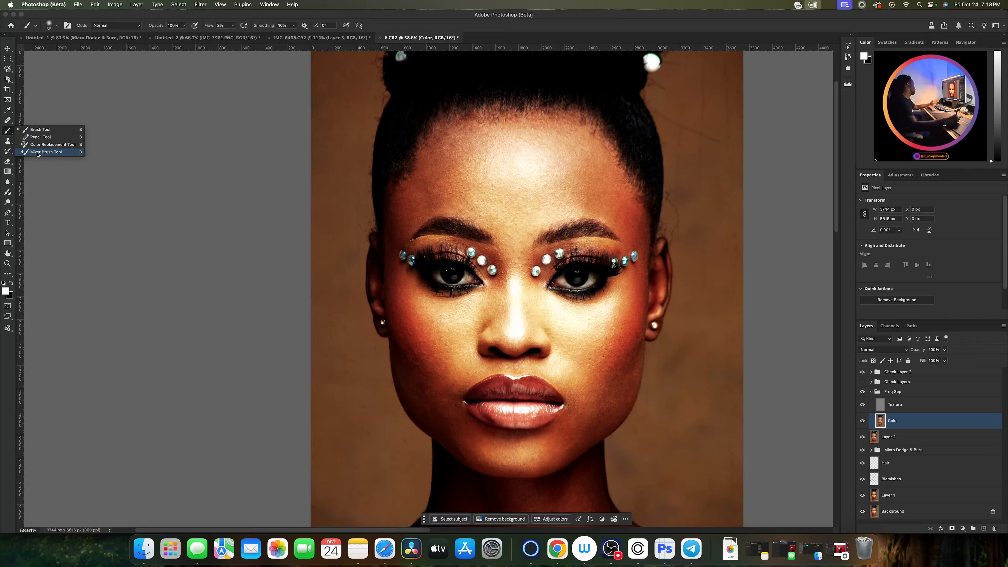
{"action": "left_click", "coordinate": [46, 152]}
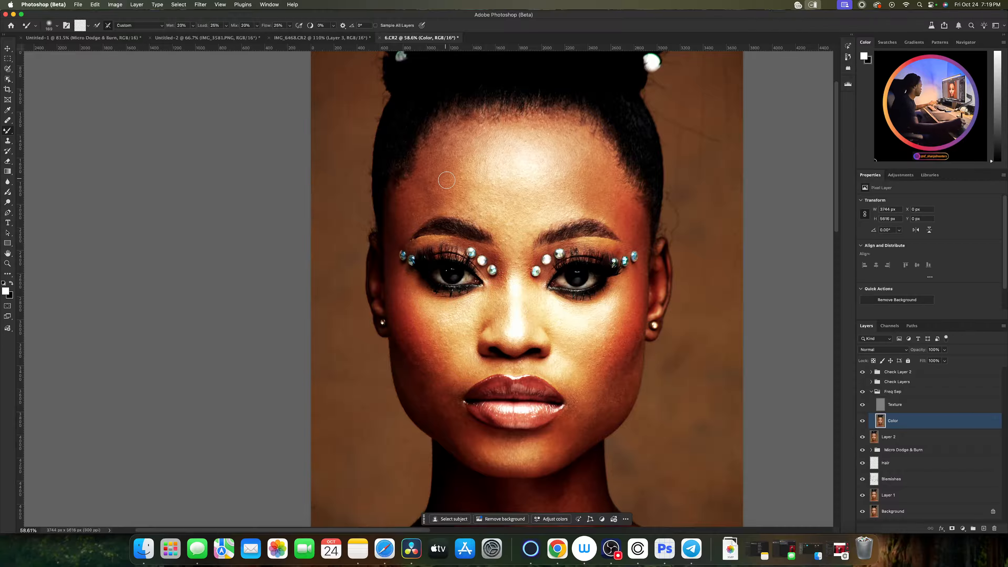
{"action": "key", "text": "z"}
{"action": "left_click_drag", "start_coordinate": [522, 221], "coordinate": [505, 223]}
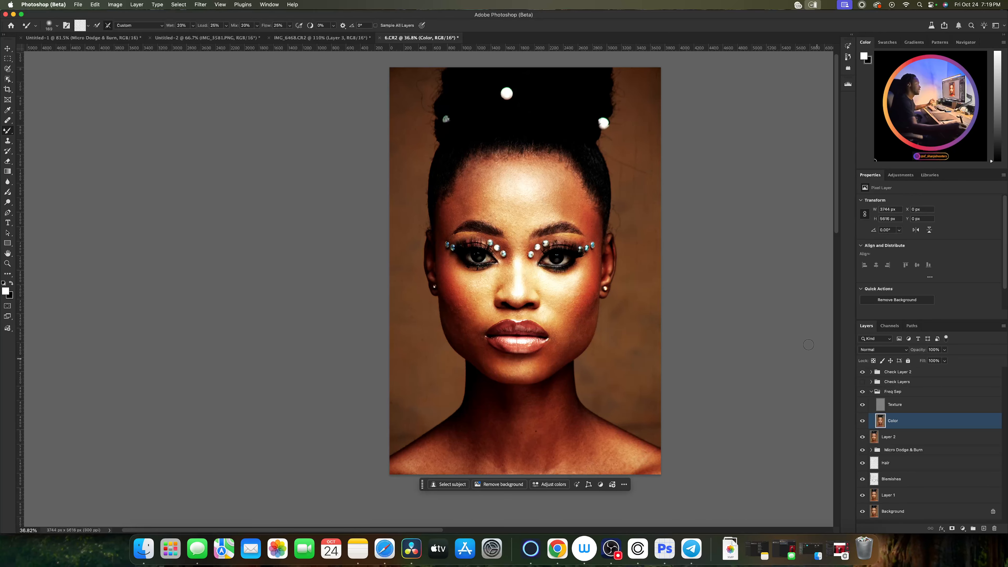
Step: Blend the uneven tones across the forehead and towards the temple on the Color layer with the Mixer Brush
{"action": "left_click_drag", "start_coordinate": [476, 204], "coordinate": [488, 198]}
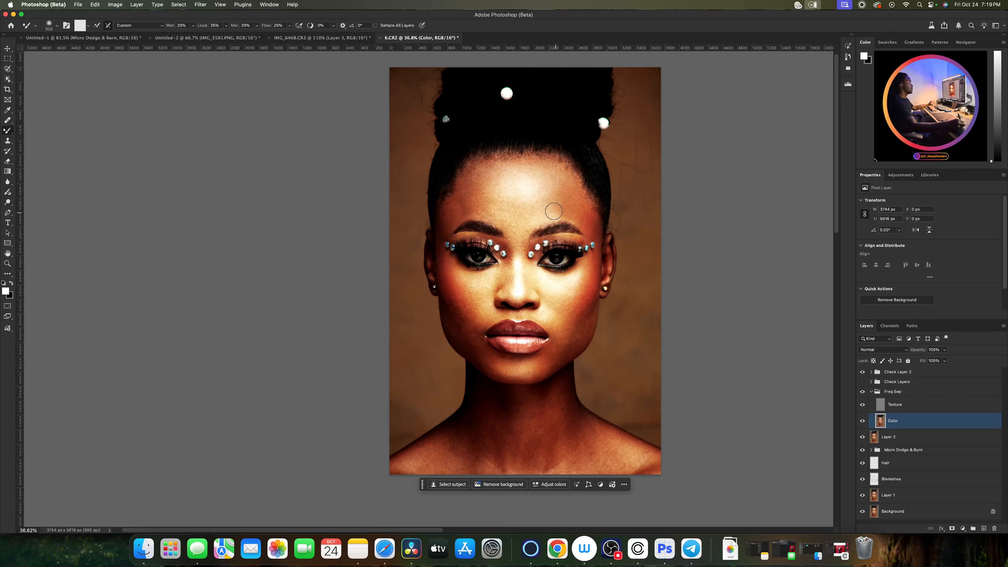
{"action": "left_click_drag", "start_coordinate": [554, 201], "coordinate": [554, 201]}
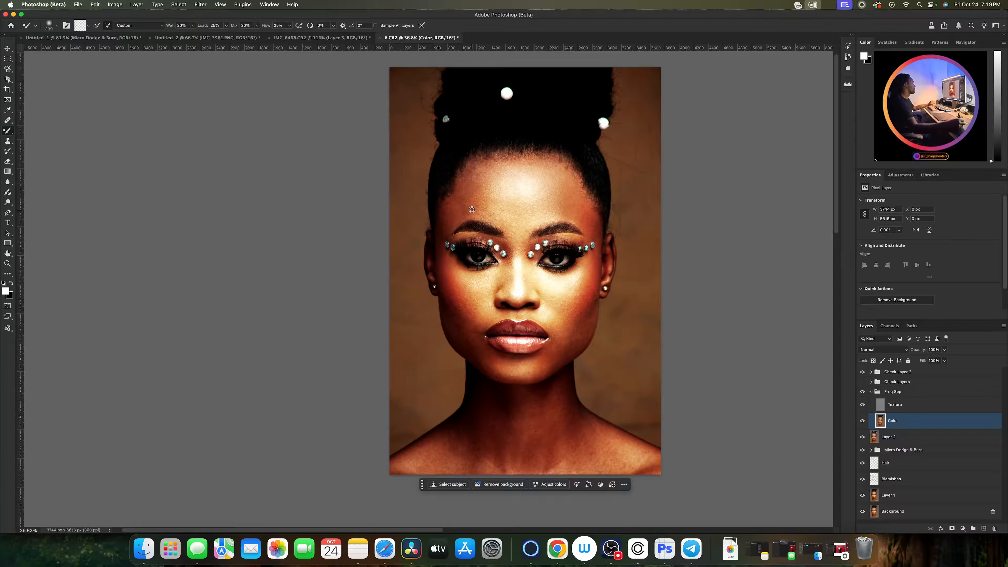
{"action": "left_click_drag", "start_coordinate": [468, 206], "coordinate": [465, 206]}
{"action": "mouse_move", "coordinate": [498, 206]}
{"action": "left_mouse_down"}
{"action": "mouse_move", "coordinate": [510, 207]}
{"action": "mouse_move", "coordinate": [491, 194]}
{"action": "mouse_move", "coordinate": [499, 180]}
{"action": "mouse_move", "coordinate": [488, 177]}
{"action": "mouse_move", "coordinate": [509, 217]}
{"action": "mouse_move", "coordinate": [500, 205]}
{"action": "mouse_move", "coordinate": [544, 201]}
{"action": "mouse_move", "coordinate": [551, 173]}
{"action": "mouse_move", "coordinate": [522, 172]}
{"action": "mouse_move", "coordinate": [506, 185]}
{"action": "mouse_move", "coordinate": [563, 197]}
{"action": "mouse_move", "coordinate": [563, 182]}
{"action": "mouse_move", "coordinate": [546, 188]}
{"action": "mouse_move", "coordinate": [558, 188]}
{"action": "mouse_move", "coordinate": [561, 208]}
{"action": "mouse_move", "coordinate": [543, 192]}
{"action": "mouse_move", "coordinate": [584, 223]}
{"action": "left_mouse_up"}
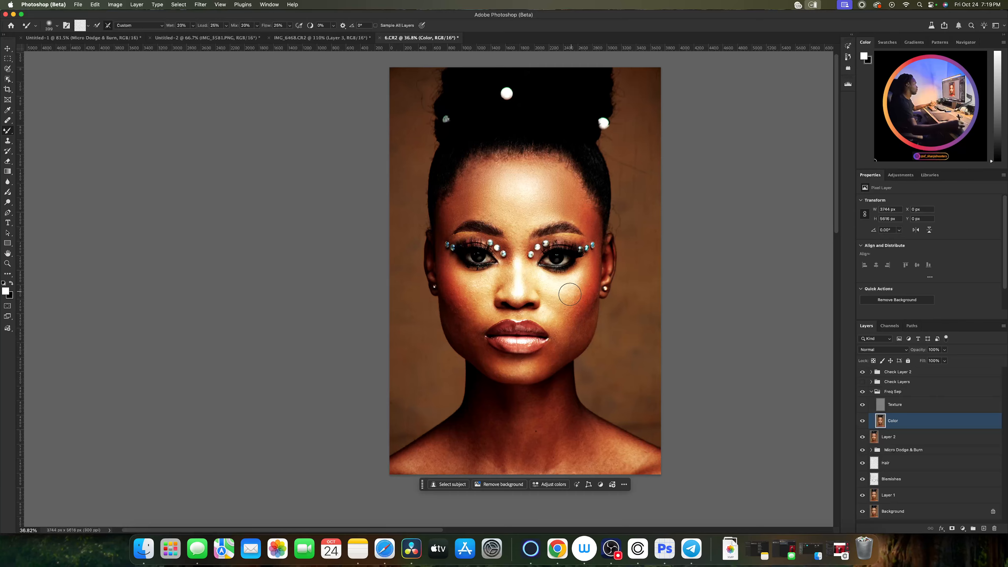
Step: Smooth the tones of both cheeks, the nose and the skin beside the mouth with resized Mixer Brush strokes
{"action": "left_click_drag", "start_coordinate": [569, 303], "coordinate": [555, 298], "text": "ctrl+alt"}
{"action": "left_click_drag", "start_coordinate": [533, 277], "coordinate": [528, 277], "text": "ctrl+alt"}
{"action": "left_click_drag", "start_coordinate": [469, 286], "coordinate": [475, 286], "text": "ctrl+alt"}
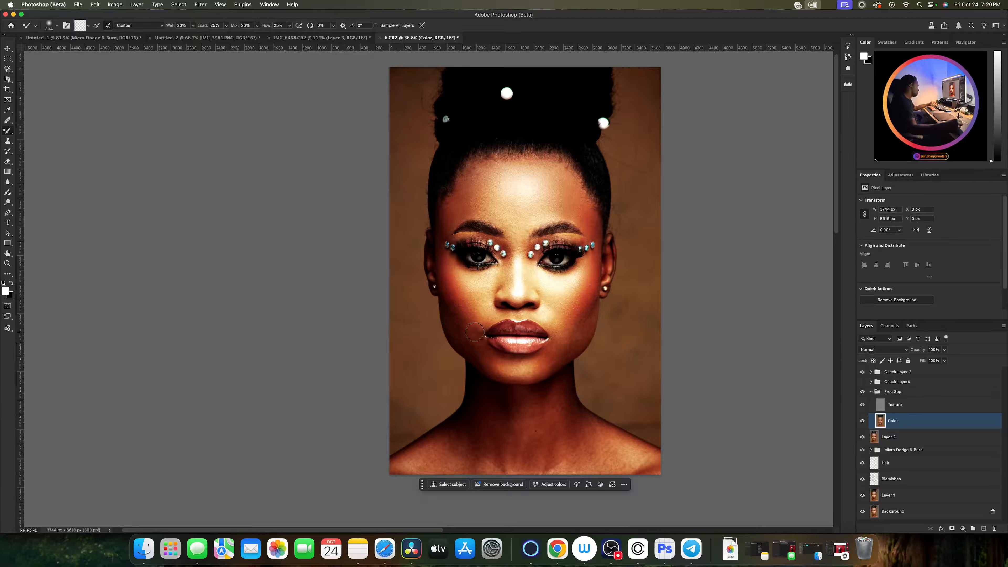
{"action": "left_click_drag", "start_coordinate": [465, 302], "coordinate": [451, 302]}
{"action": "left_click", "coordinate": [474, 340], "text": "ctrl+alt"}
Step: Blend the jaw, lower cheek and chin, and compare the portrait with and without the Color layer
{"action": "left_click_drag", "start_coordinate": [572, 338], "coordinate": [596, 339]}
{"action": "mouse_move", "coordinate": [584, 318]}
{"action": "left_mouse_down"}
{"action": "mouse_move", "coordinate": [563, 329]}
{"action": "mouse_move", "coordinate": [573, 335]}
{"action": "mouse_move", "coordinate": [579, 323]}
{"action": "mouse_move", "coordinate": [557, 321]}
{"action": "left_mouse_up"}
{"action": "left_click_drag", "start_coordinate": [541, 366], "coordinate": [532, 366]}
{"action": "left_click", "coordinate": [863, 421]}
{"action": "left_click", "coordinate": [863, 421]}
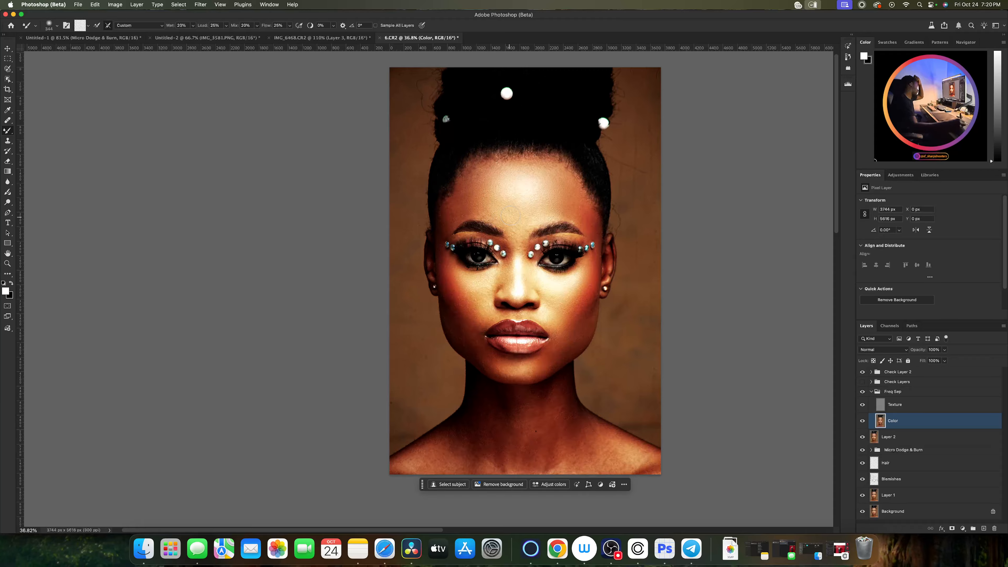
Step: Refine the remaining uneven transitions on the forehead, temple, nose, cheeks and neck with varying Mixer Brush sizes
{"action": "left_click_drag", "start_coordinate": [495, 278], "coordinate": [473, 298], "text": "ctrl+alt"}
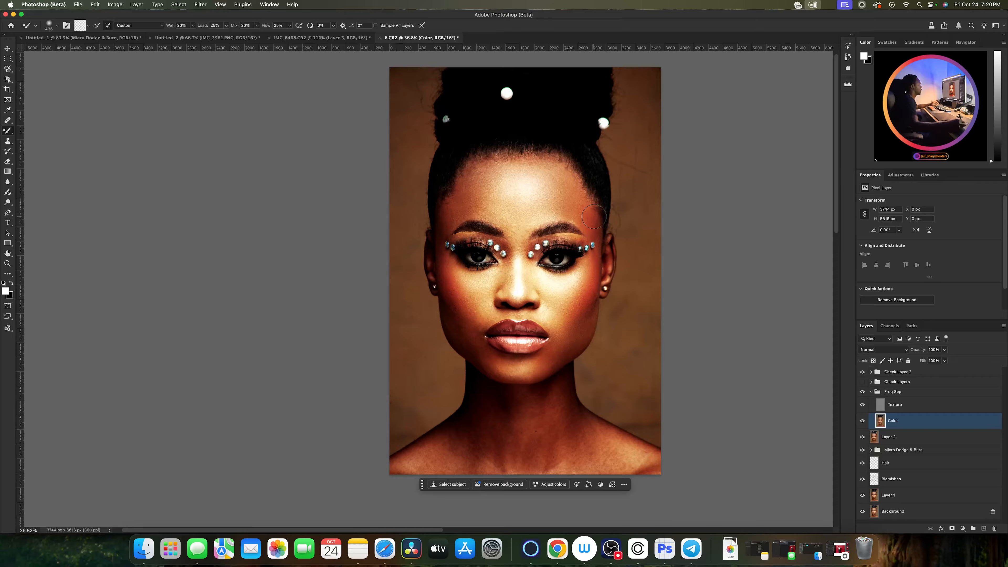
{"action": "left_click_drag", "start_coordinate": [530, 248], "coordinate": [519, 242], "text": "ctrl+alt"}
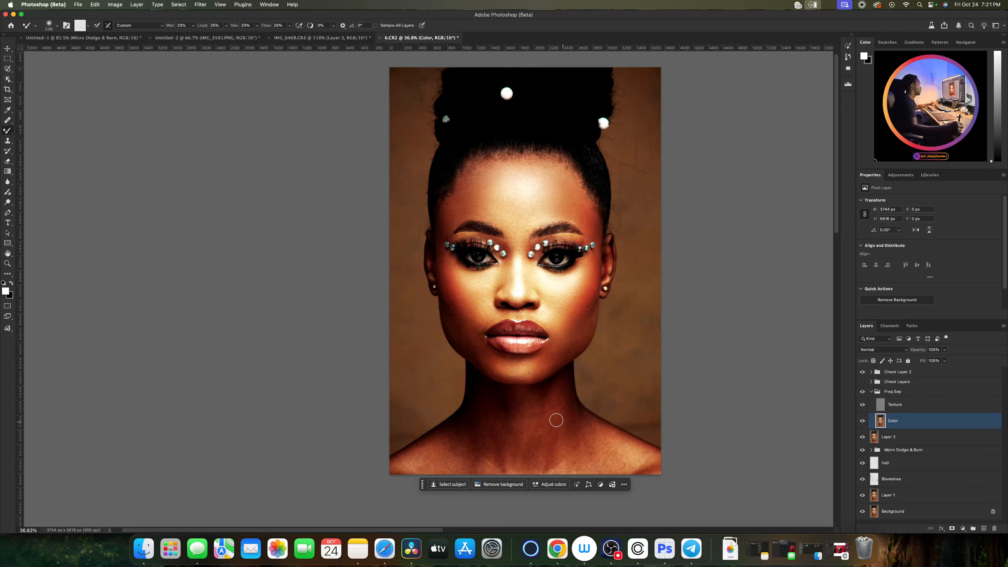
{"action": "left_click_drag", "start_coordinate": [470, 357], "coordinate": [474, 357]}
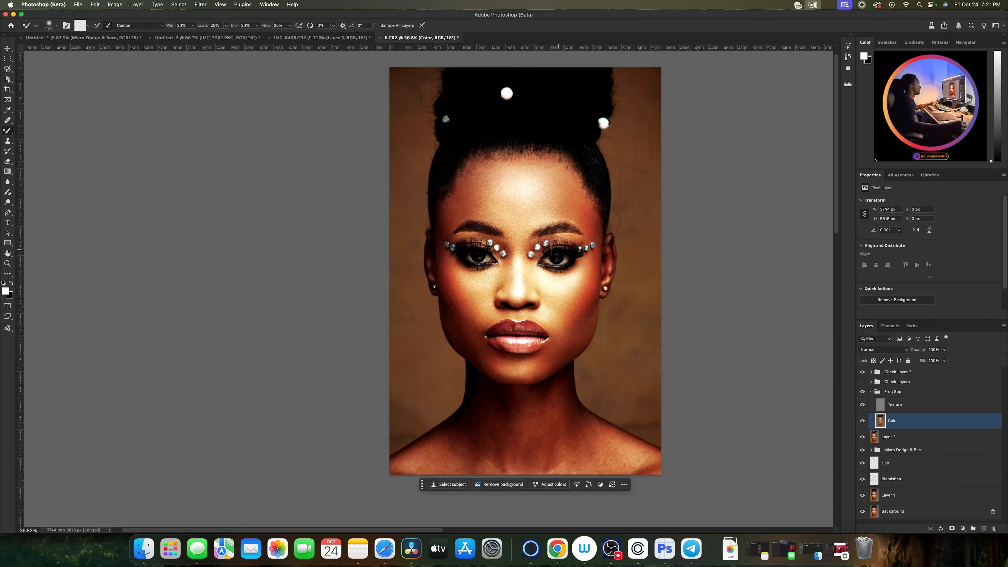
{"action": "left_click_drag", "start_coordinate": [465, 309], "coordinate": [473, 309]}
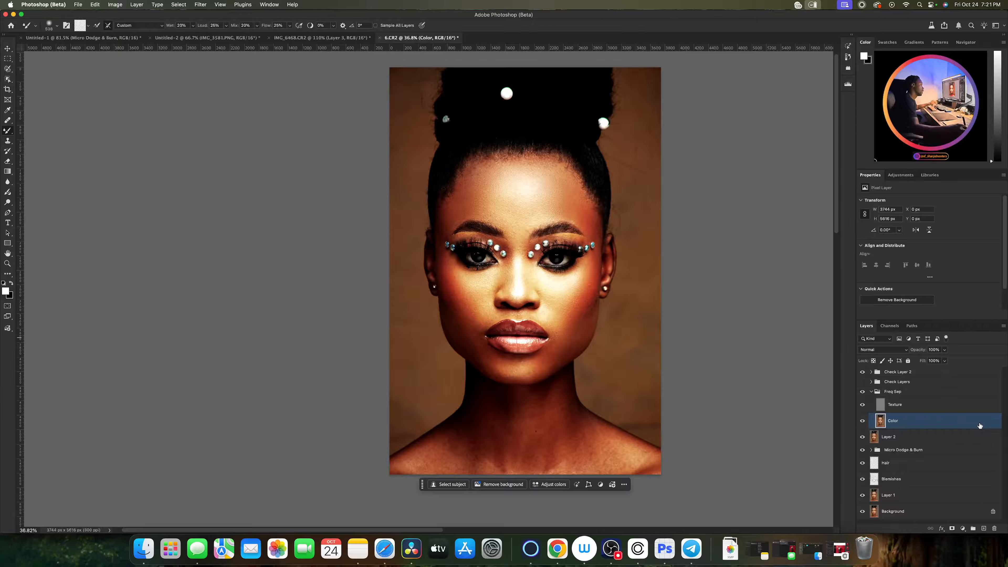
Step: Duplicate the Color layer, clip the copy to the original and rename it Round 2
{"action": "left_click_drag", "start_coordinate": [979, 421], "coordinate": [983, 528]}
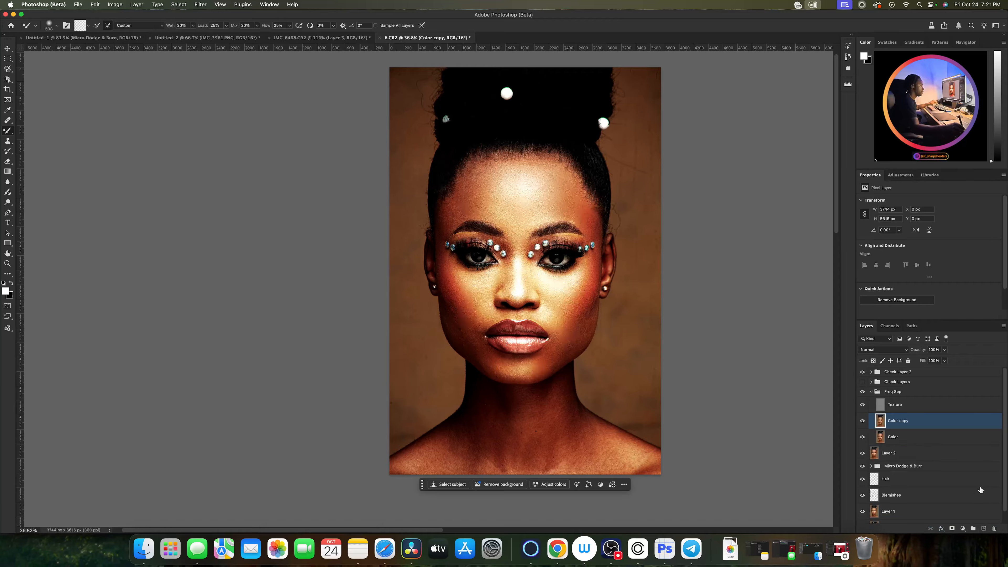
{"action": "left_click", "coordinate": [932, 428], "text": "alt"}
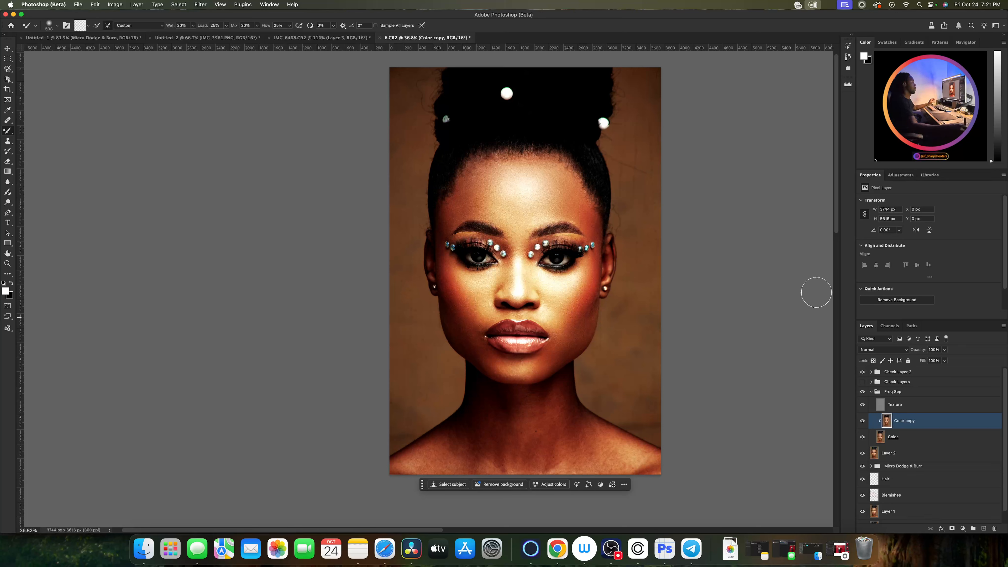
{"action": "double_click", "coordinate": [909, 421]}
{"action": "type", "text": "Round 2"}
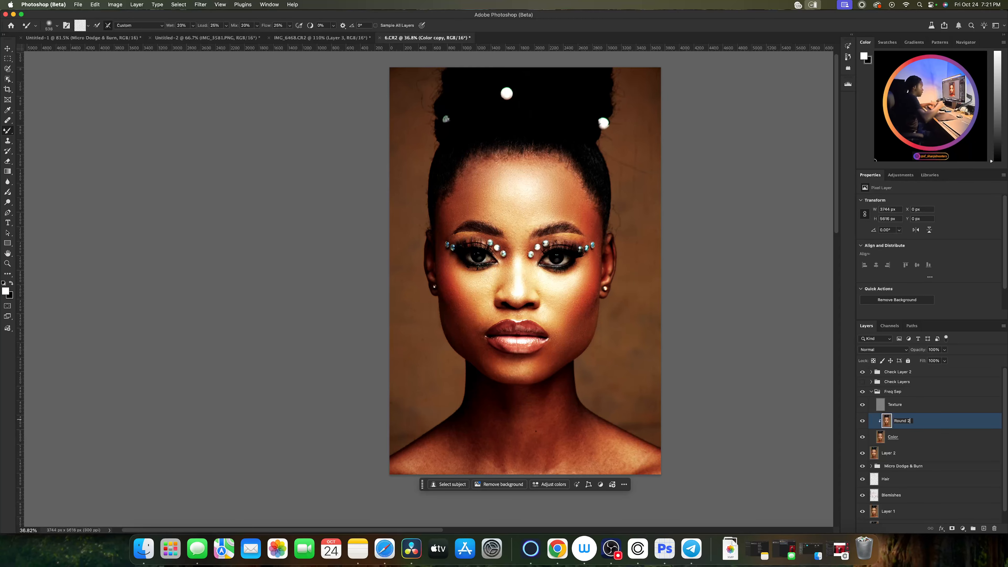
{"action": "left_click", "coordinate": [925, 422]}
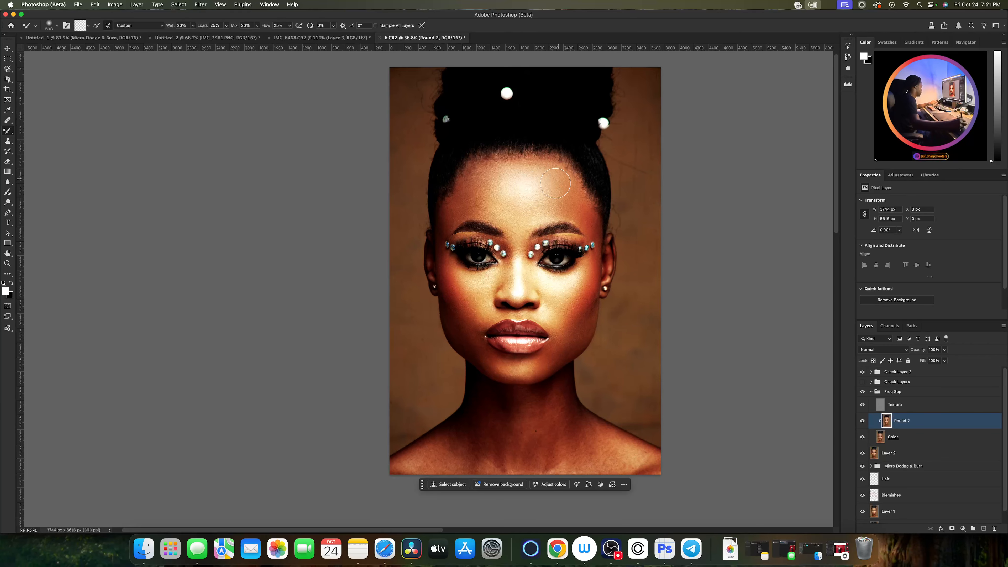
Step: Hide the Texture layer and blend the forehead tones close up on the Round 2 layer with the Mixer Brush
{"action": "key", "text": "z"}
{"action": "left_click_drag", "start_coordinate": [551, 224], "coordinate": [581, 234]}
{"action": "key", "text": "b"}
{"action": "left_click_drag", "start_coordinate": [434, 179], "coordinate": [446, 242]}
{"action": "left_click_drag", "start_coordinate": [378, 208], "coordinate": [338, 208]}
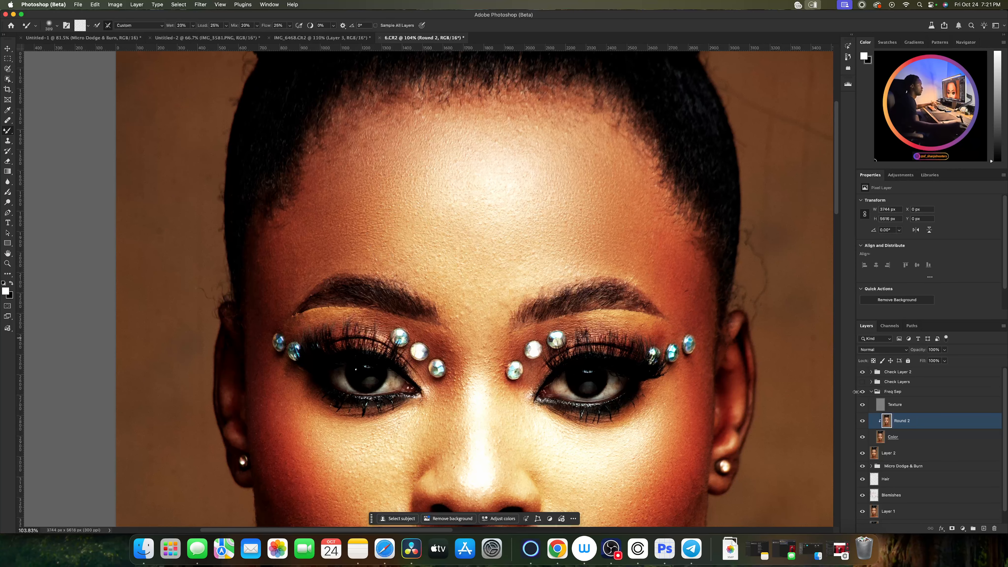
{"action": "left_click", "coordinate": [862, 405]}
{"action": "left_click_drag", "start_coordinate": [495, 264], "coordinate": [451, 250]}
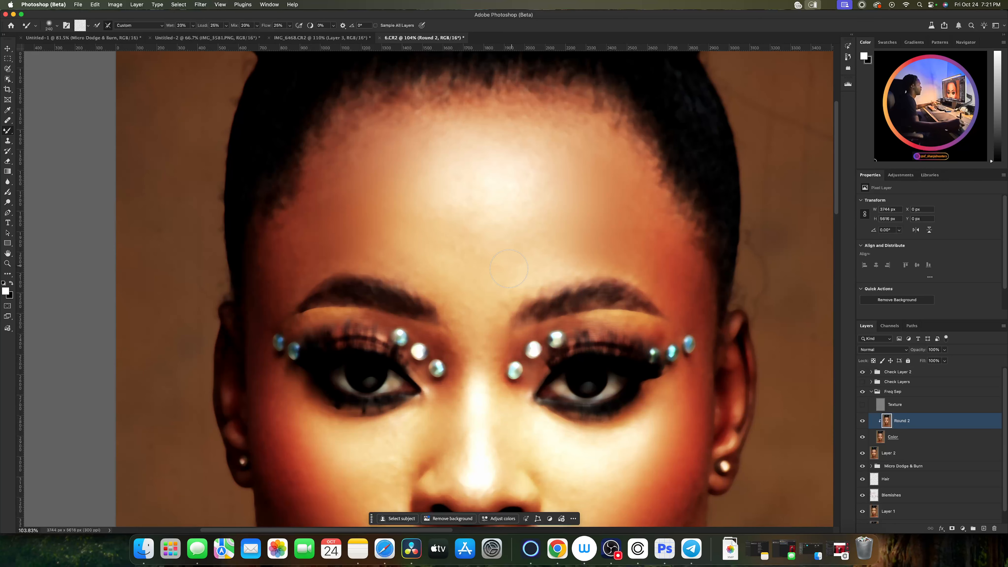
{"action": "left_click_drag", "start_coordinate": [513, 252], "coordinate": [540, 253]}
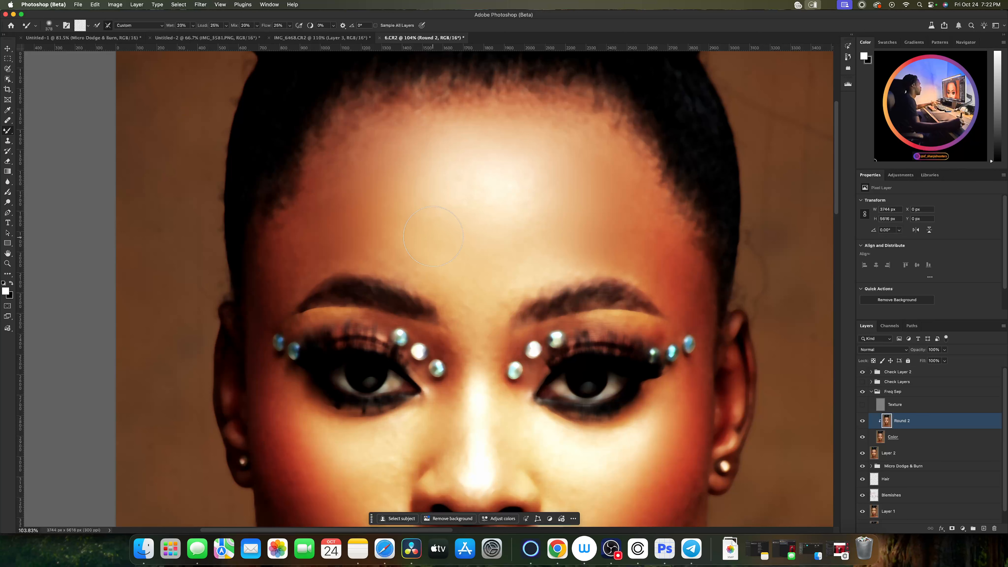
{"action": "left_click_drag", "start_coordinate": [444, 255], "coordinate": [430, 255], "text": "ctrl+alt"}
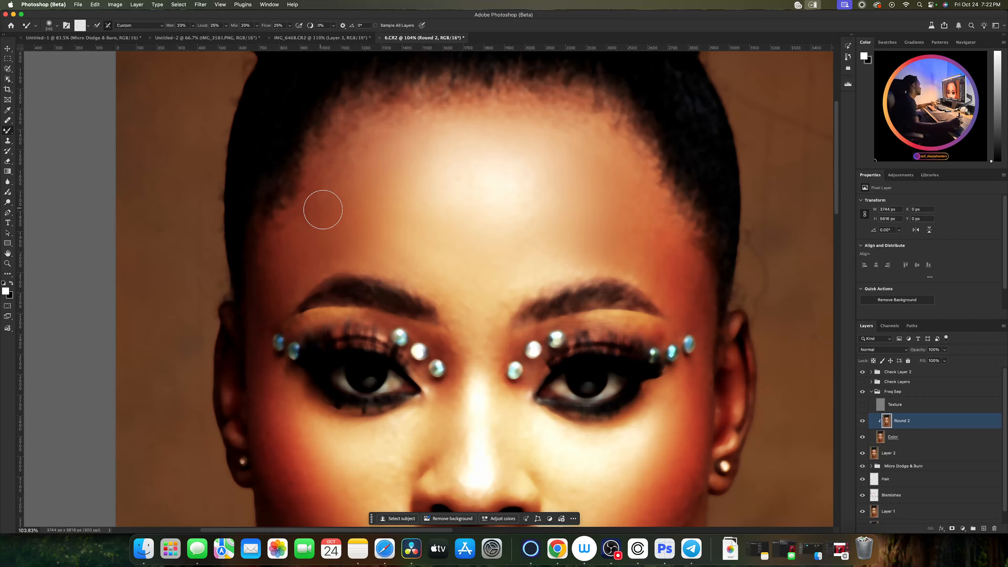
Step: Smooth the skin between the eyebrows, along the nose bridge and below the brow with smaller Mixer Brush strokes
{"action": "scroll", "coordinate": [473, 238], "scroll_direction": "down", "scroll_amount": 5}
{"action": "left_click_drag", "start_coordinate": [489, 192], "coordinate": [488, 192], "text": "ctrl+alt"}
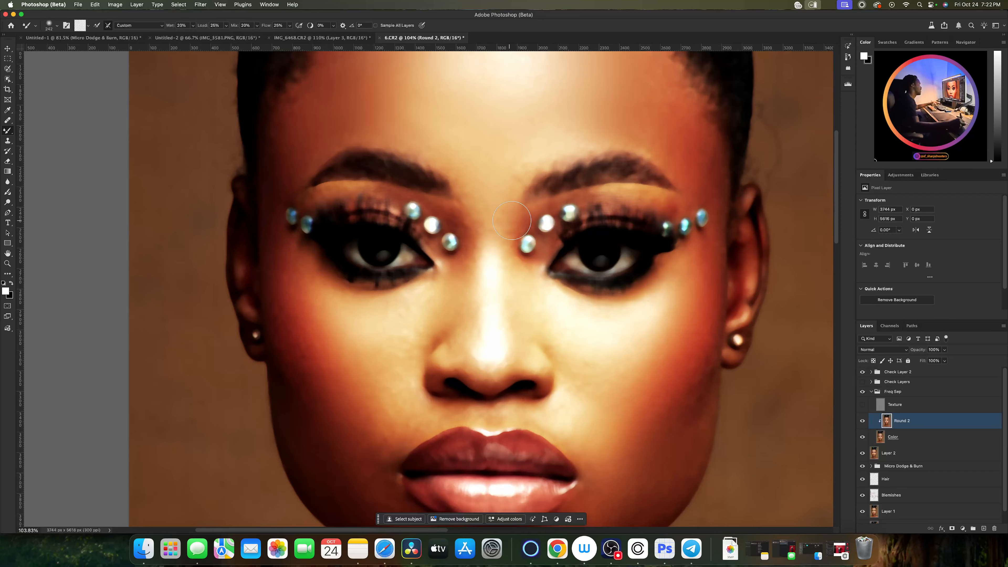
{"action": "left_click_drag", "start_coordinate": [516, 224], "coordinate": [512, 224], "text": "ctrl+alt"}
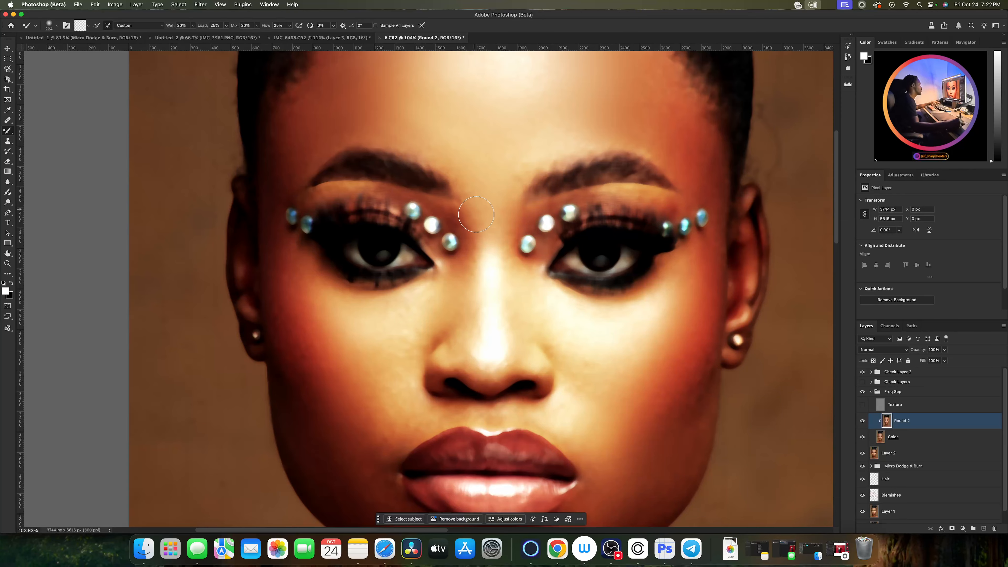
{"action": "left_click_drag", "start_coordinate": [521, 161], "coordinate": [523, 168], "text": "ctrl+alt"}
{"action": "left_click_drag", "start_coordinate": [623, 194], "coordinate": [606, 193], "text": "ctrl+alt"}
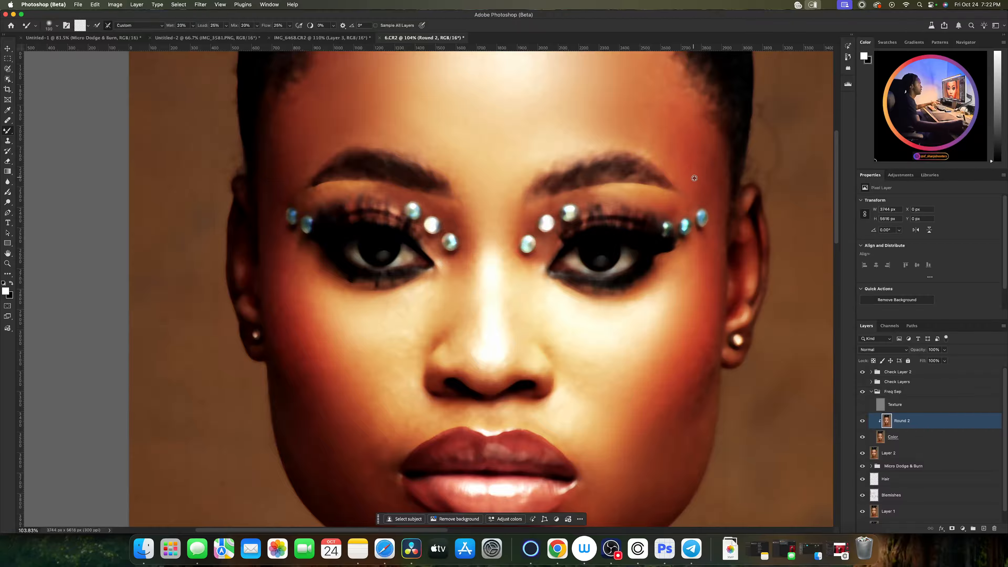
Step: Blend the temple, the cheek below it and the skin beside the nose and mouth on the same side of the face
{"action": "left_click_drag", "start_coordinate": [698, 181], "coordinate": [723, 195], "text": "ctrl+alt"}
{"action": "mouse_move", "coordinate": [697, 285]}
{"action": "left_mouse_down", "text": "ctrl+alt"}
{"action": "mouse_move", "coordinate": [701, 263]}
{"action": "mouse_move", "coordinate": [694, 315]}
{"action": "left_mouse_up", "text": "ctrl+alt"}
{"action": "key", "text": "space"}
{"action": "left_click_drag", "start_coordinate": [647, 348], "coordinate": [635, 258]}
{"action": "mouse_move", "coordinate": [563, 275]}
{"action": "left_mouse_down", "text": "ctrl+alt"}
{"action": "mouse_move", "coordinate": [592, 294]}
{"action": "mouse_move", "coordinate": [594, 272]}
{"action": "mouse_move", "coordinate": [669, 267]}
{"action": "mouse_move", "coordinate": [652, 246]}
{"action": "mouse_move", "coordinate": [657, 294]}
{"action": "mouse_move", "coordinate": [641, 327]}
{"action": "mouse_move", "coordinate": [662, 337]}
{"action": "mouse_move", "coordinate": [631, 337]}
{"action": "left_mouse_up", "text": "ctrl+alt"}
{"action": "mouse_move", "coordinate": [707, 292]}
{"action": "left_mouse_down"}
{"action": "mouse_move", "coordinate": [684, 315]}
{"action": "mouse_move", "coordinate": [693, 264]}
{"action": "mouse_move", "coordinate": [667, 368]}
{"action": "mouse_move", "coordinate": [651, 373]}
{"action": "mouse_move", "coordinate": [656, 401]}
{"action": "mouse_move", "coordinate": [594, 449]}
{"action": "mouse_move", "coordinate": [582, 421]}
{"action": "mouse_move", "coordinate": [574, 425]}
{"action": "mouse_move", "coordinate": [604, 383]}
{"action": "mouse_move", "coordinate": [595, 400]}
{"action": "mouse_move", "coordinate": [582, 381]}
{"action": "left_mouse_up"}
{"action": "left_click_drag", "start_coordinate": [557, 340], "coordinate": [564, 348], "text": "ctrl+alt"}
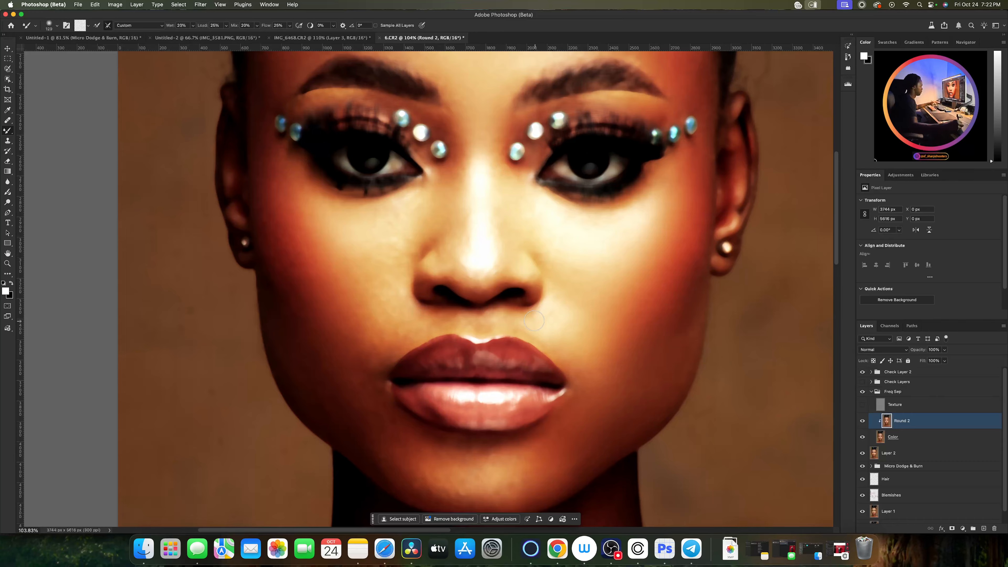
Step: Smooth the skin above the upper lip, under the other eye, beside the nose and on the blushed cheek
{"action": "left_click_drag", "start_coordinate": [506, 322], "coordinate": [501, 325], "text": "ctrl+alt"}
{"action": "left_click_drag", "start_coordinate": [383, 333], "coordinate": [399, 336], "text": "ctrl+alt"}
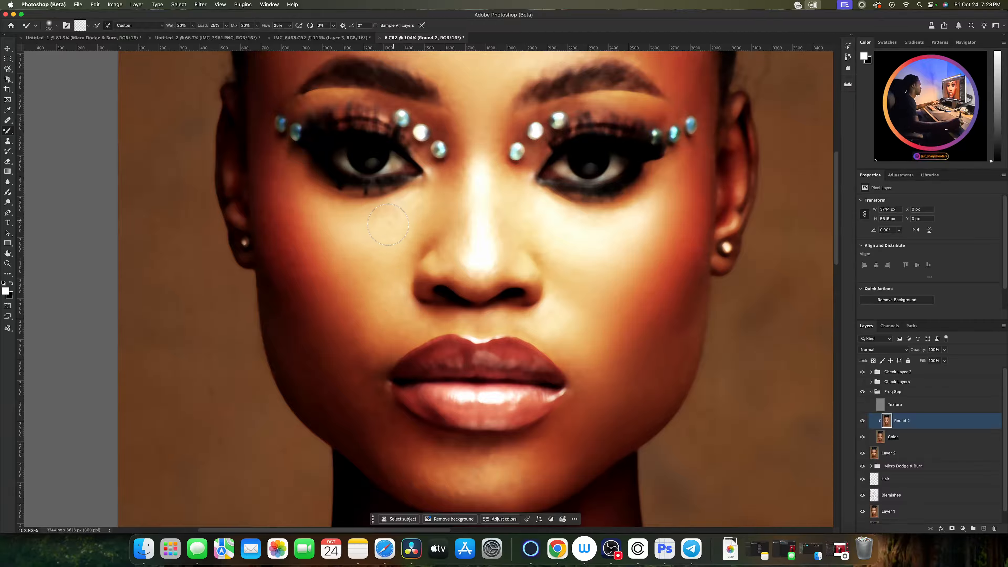
{"action": "left_click_drag", "start_coordinate": [396, 221], "coordinate": [392, 221], "text": "ctrl+alt"}
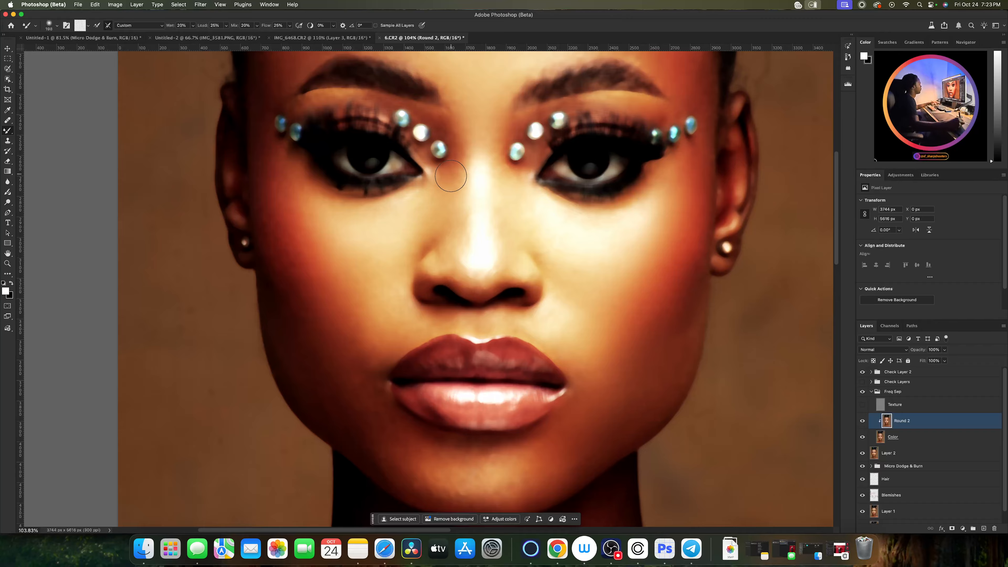
{"action": "left_click_drag", "start_coordinate": [317, 242], "coordinate": [326, 242], "text": "ctrl+alt"}
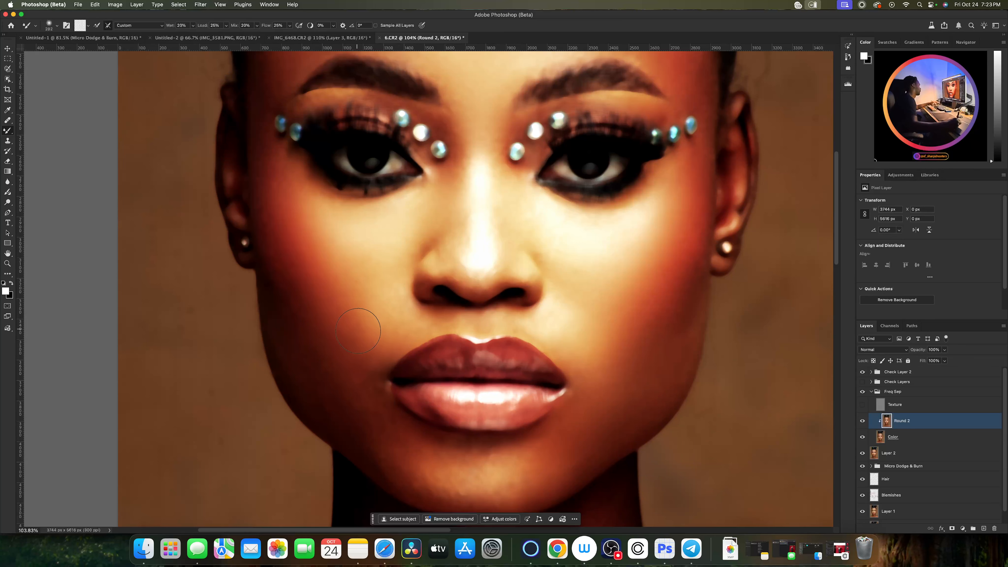
Step: Blend the lower cheek, jaw and chin, and refine the lips and the skin around the mouth corner
{"action": "scroll", "coordinate": [361, 343], "scroll_direction": "down", "scroll_amount": 5}
{"action": "left_click_drag", "start_coordinate": [342, 319], "coordinate": [357, 320], "text": "ctrl+alt"}
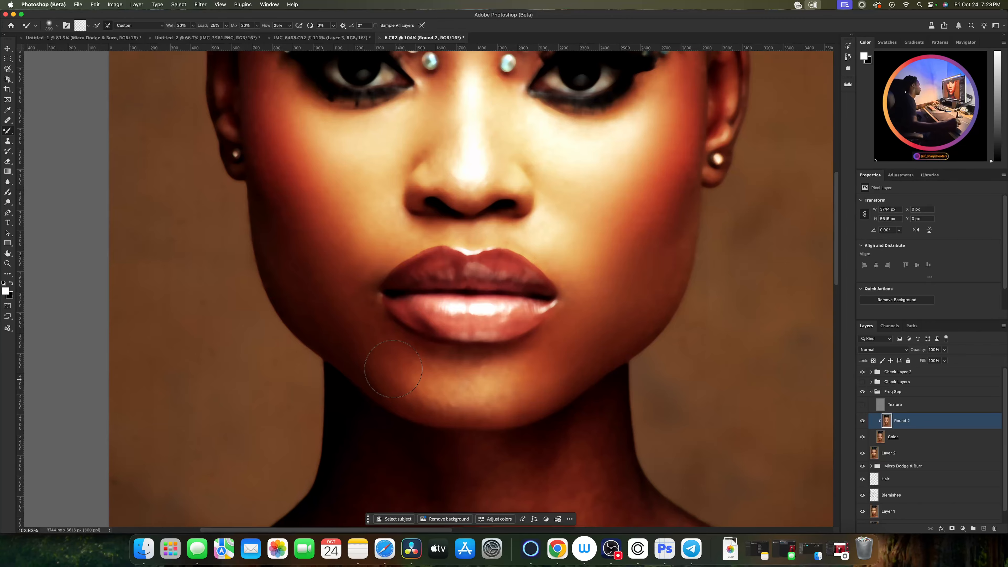
{"action": "left_click_drag", "start_coordinate": [420, 389], "coordinate": [393, 388], "text": "ctrl+alt"}
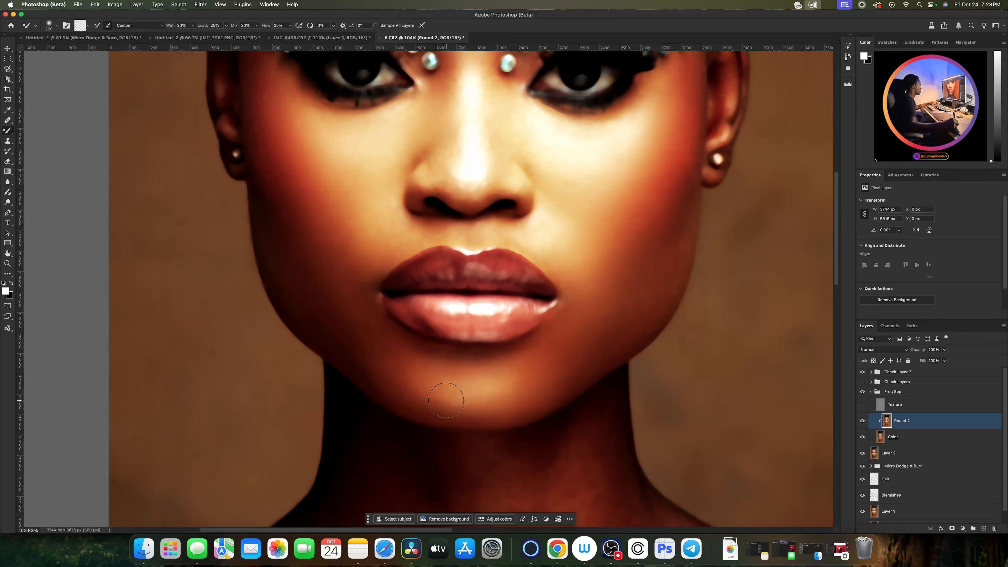
{"action": "mouse_move", "coordinate": [491, 311]}
{"action": "left_mouse_down"}
{"action": "mouse_move", "coordinate": [465, 300]}
{"action": "mouse_move", "coordinate": [476, 326]}
{"action": "mouse_move", "coordinate": [467, 322]}
{"action": "mouse_move", "coordinate": [500, 318]}
{"action": "mouse_move", "coordinate": [438, 317]}
{"action": "left_mouse_up"}
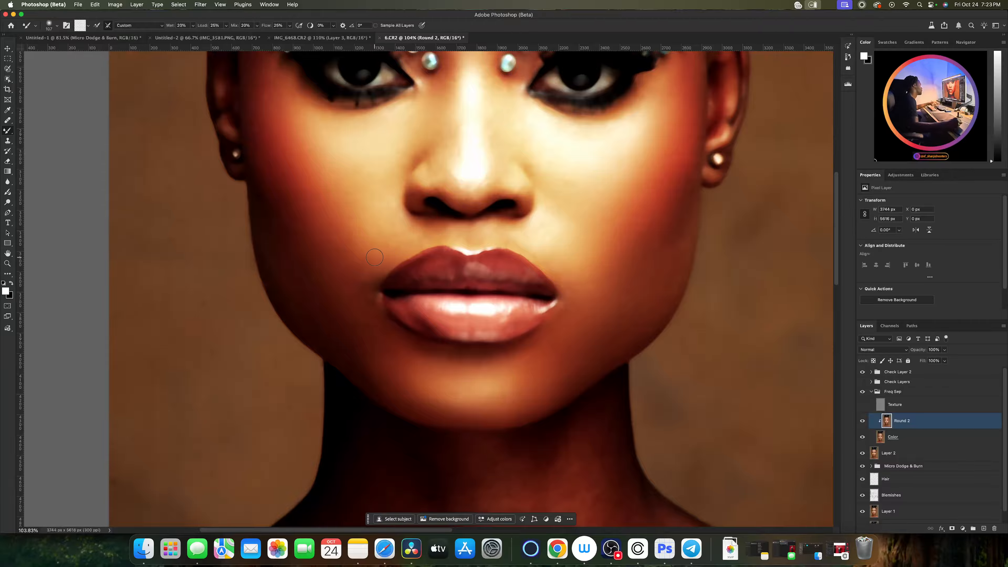
{"action": "left_click_drag", "start_coordinate": [368, 281], "coordinate": [358, 289]}
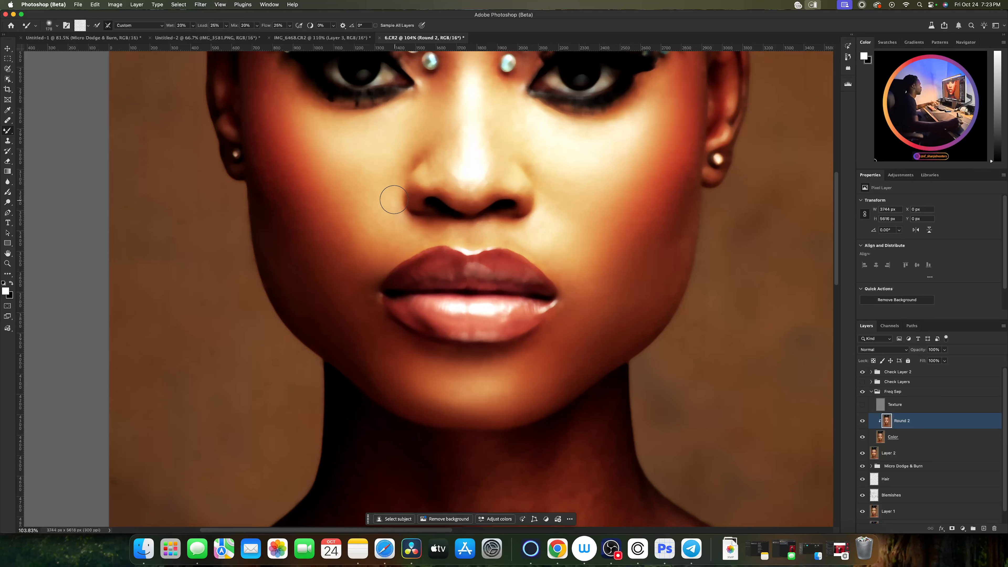
Step: Clean up the tones around the inner eyebrows, eyelids and inner eye corners with a small Mixer Brush
{"action": "scroll", "coordinate": [417, 236], "scroll_direction": "up", "scroll_amount": 10}
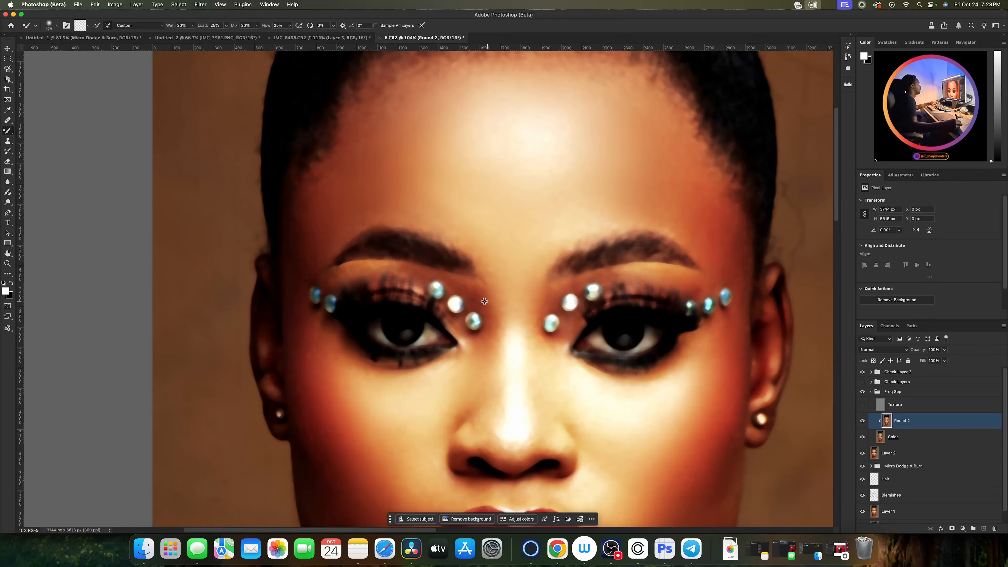
{"action": "left_click_drag", "start_coordinate": [484, 301], "coordinate": [474, 302]}
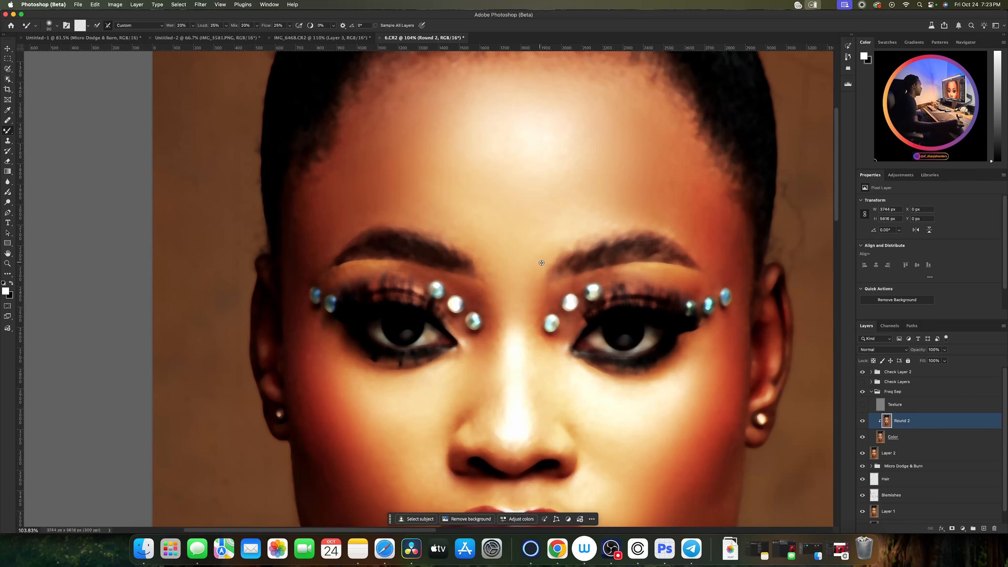
{"action": "left_click_drag", "start_coordinate": [574, 264], "coordinate": [563, 264]}
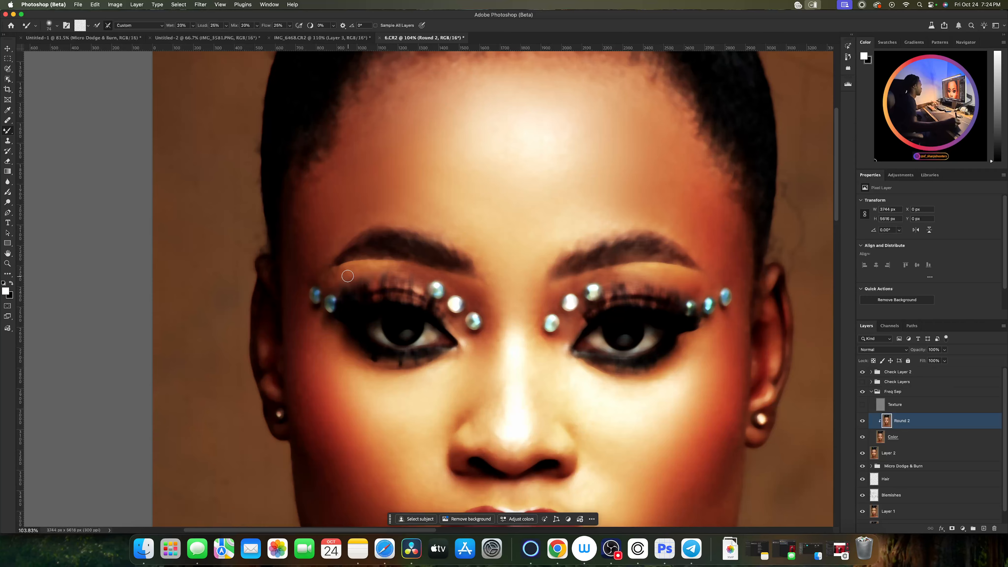
{"action": "left_click_drag", "start_coordinate": [435, 185], "coordinate": [387, 241]}
{"action": "mouse_move", "coordinate": [392, 381]}
{"action": "left_mouse_down"}
{"action": "mouse_move", "coordinate": [419, 261]}
{"action": "mouse_move", "coordinate": [417, 181]}
{"action": "left_mouse_up"}
{"action": "mouse_move", "coordinate": [495, 253]}
{"action": "left_mouse_down"}
{"action": "mouse_move", "coordinate": [515, 257]}
{"action": "mouse_move", "coordinate": [464, 222]}
{"action": "left_mouse_up"}
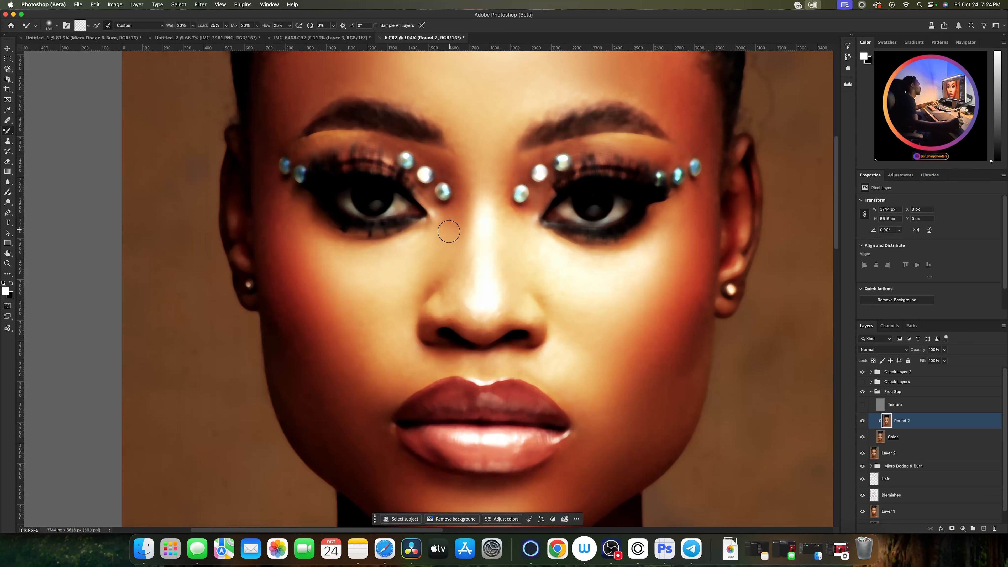
Step: Inspect the smoothed face and compare it with and without the Round 2 layer
{"action": "scroll", "coordinate": [434, 286], "scroll_direction": "down", "scroll_amount": 5}
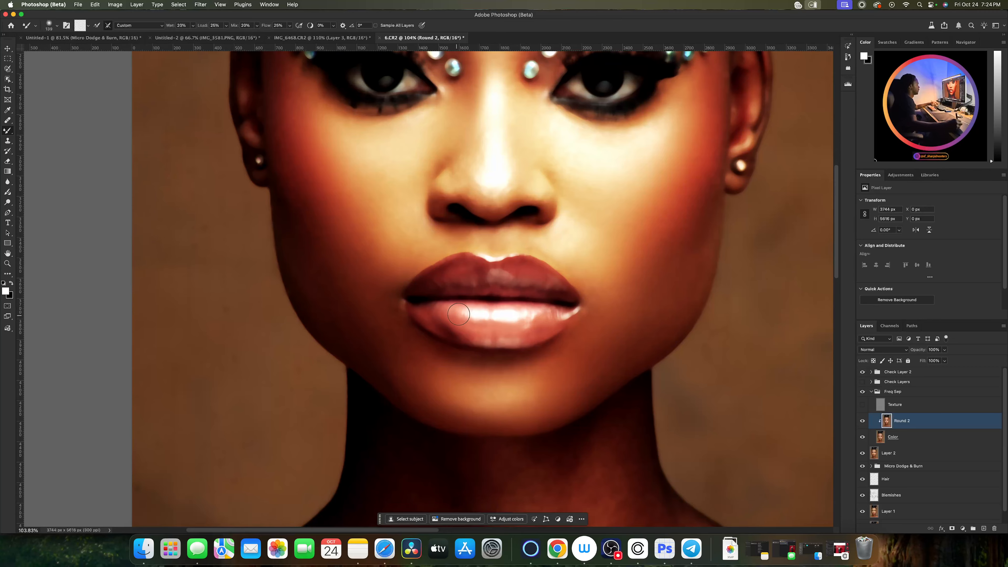
{"action": "scroll", "coordinate": [515, 337], "scroll_direction": "up", "scroll_amount": 4}
{"action": "scroll", "coordinate": [556, 343], "scroll_direction": "up", "scroll_amount": 7}
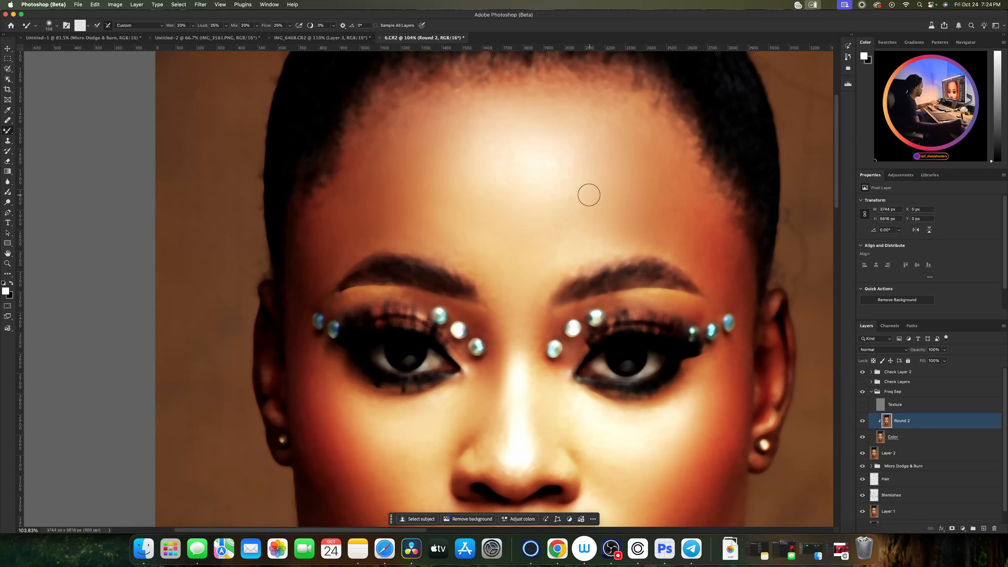
{"action": "key", "text": "z"}
{"action": "left_click_drag", "start_coordinate": [584, 197], "coordinate": [542, 165]}
{"action": "key", "text": "b"}
{"action": "key", "text": "space"}
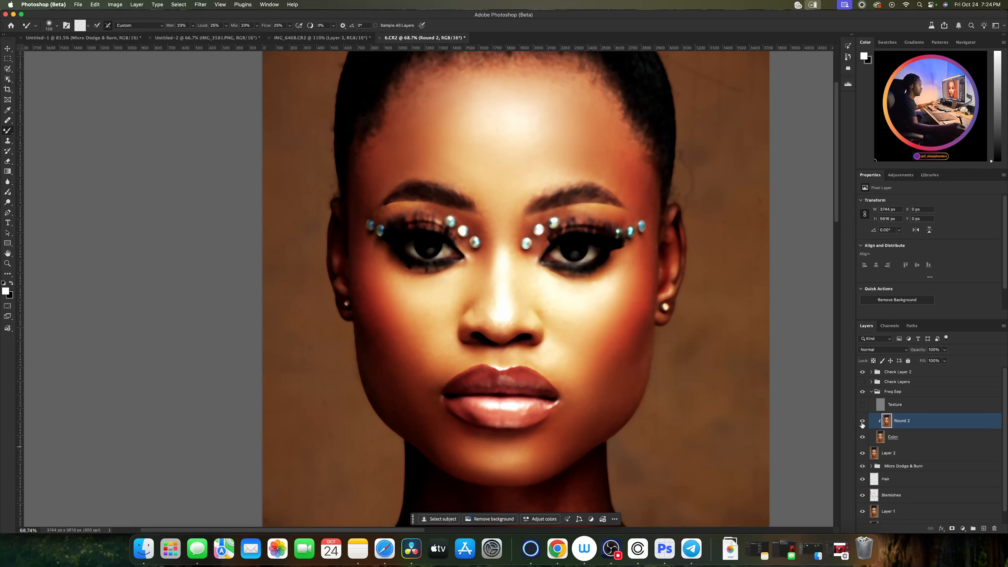
{"action": "left_click", "coordinate": [860, 420]}
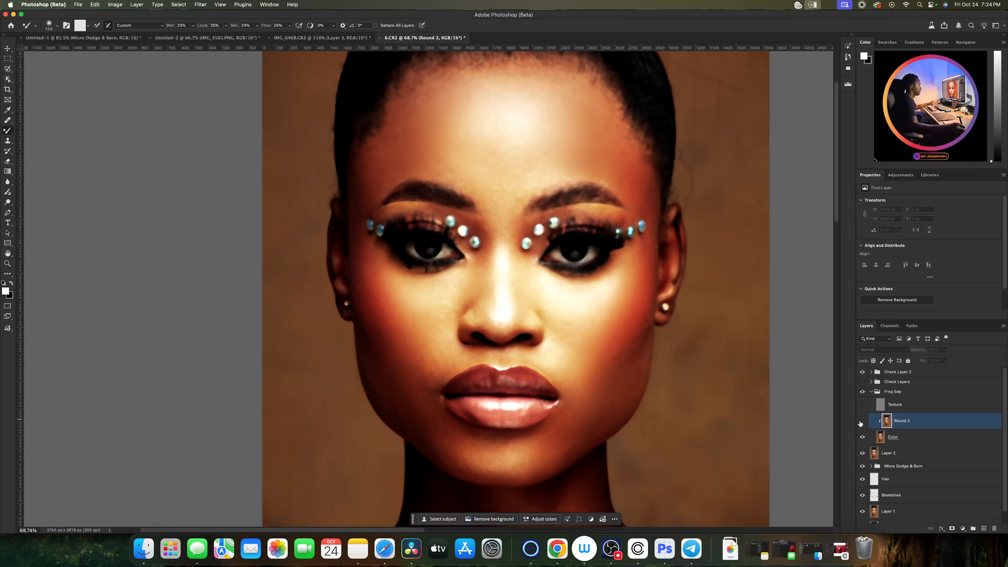
{"action": "left_click", "coordinate": [861, 422]}
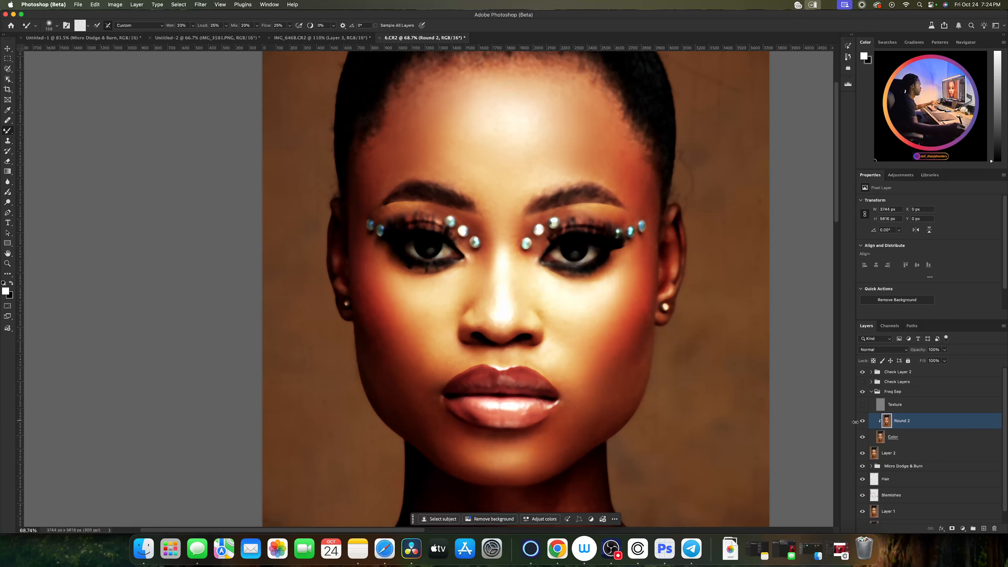
Step: Show and select the Texture layer, and set the Clone Stamp to sample the Current Layer only
{"action": "left_click", "coordinate": [862, 404]}
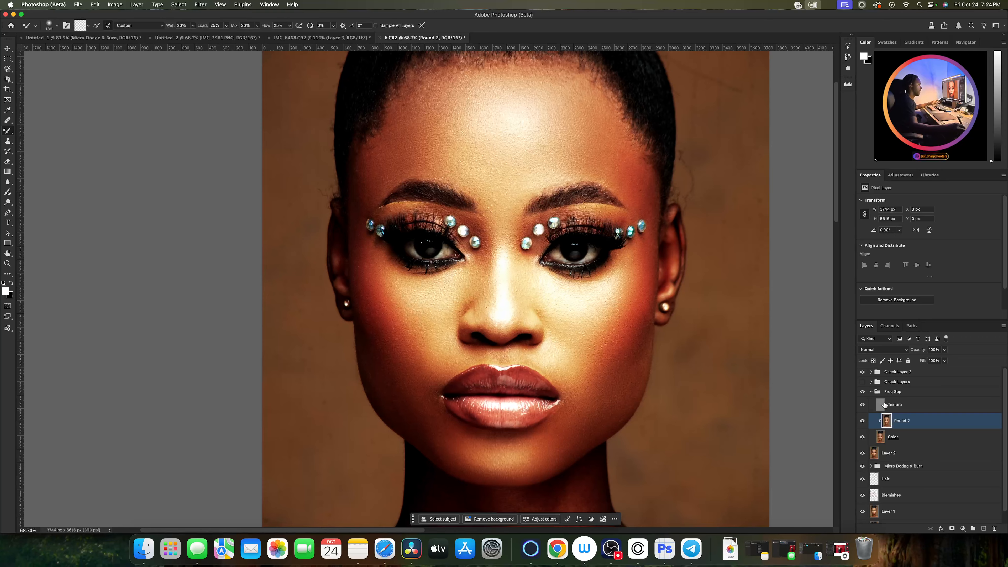
{"action": "left_click", "coordinate": [884, 405]}
{"action": "key", "text": "z"}
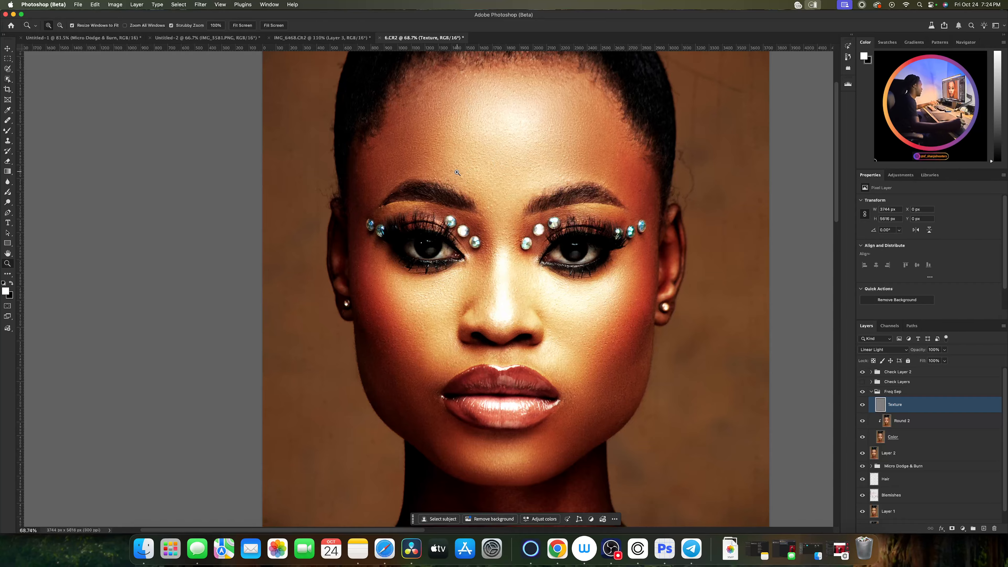
{"action": "left_click_drag", "start_coordinate": [472, 172], "coordinate": [502, 194]}
{"action": "key", "text": "s"}
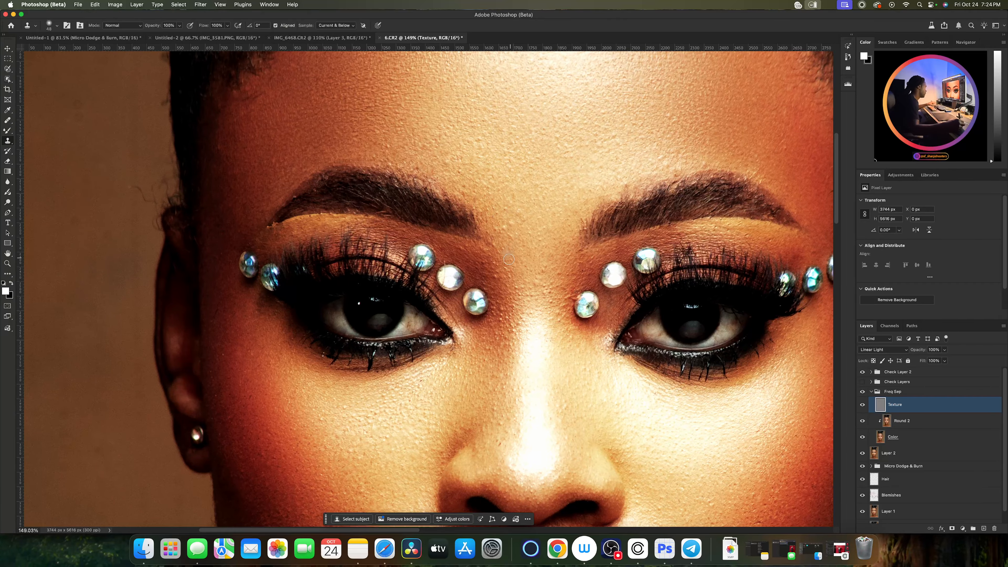
{"action": "left_click_drag", "start_coordinate": [508, 261], "coordinate": [504, 262]}
{"action": "left_click", "coordinate": [345, 26]}
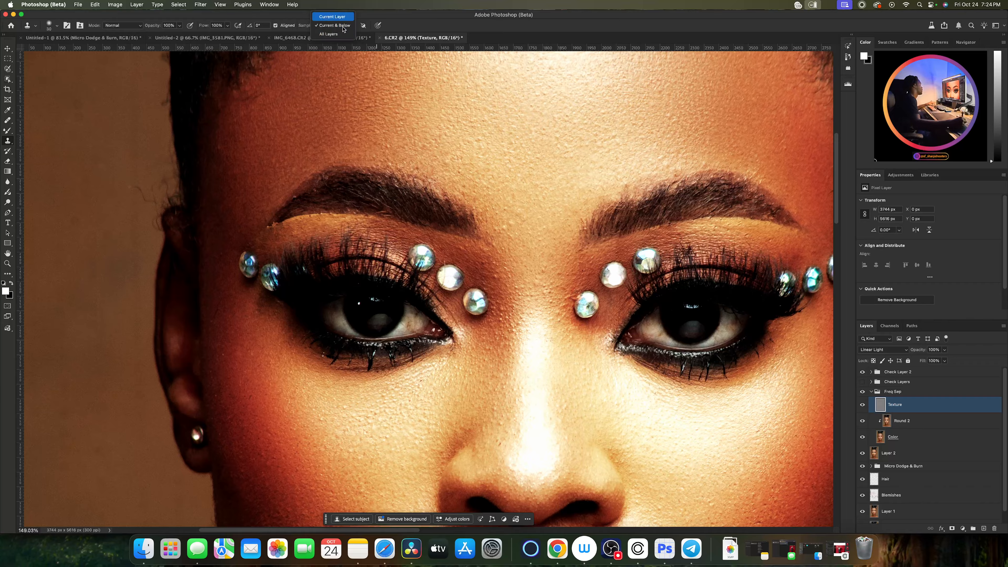
{"action": "left_click", "coordinate": [343, 17]}
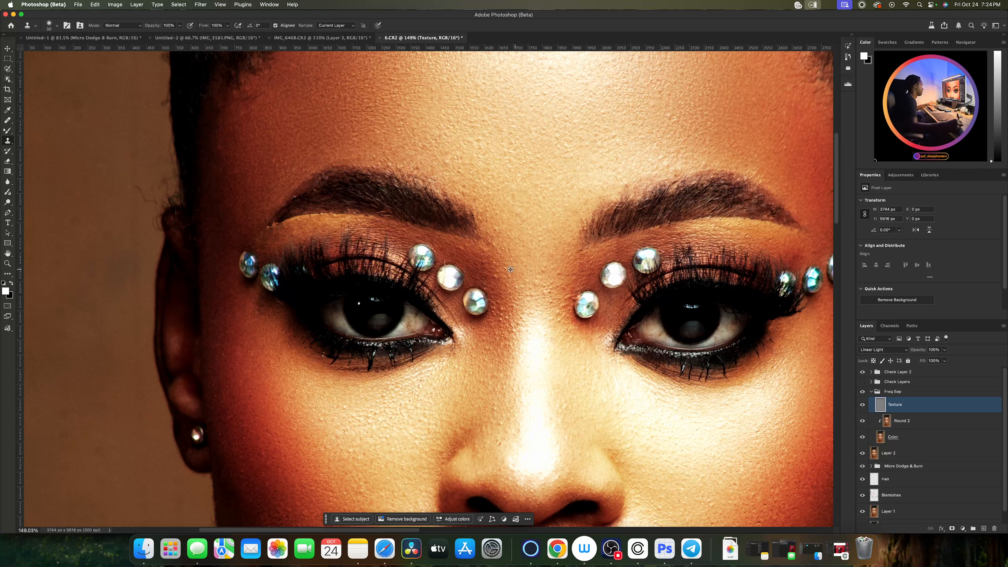
Step: Check the skin texture across the face and clone clean texture between the brows and on the upper forehead
{"action": "left_click", "coordinate": [510, 270], "text": "alt"}
{"action": "left_click_drag", "start_coordinate": [442, 439], "coordinate": [492, 192]}
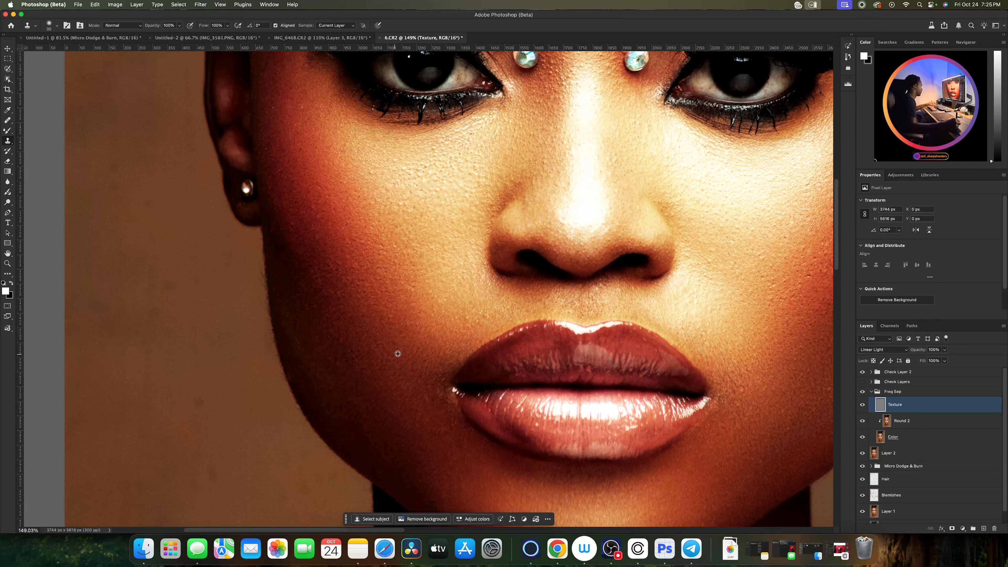
{"action": "scroll", "coordinate": [409, 341], "scroll_direction": "down", "scroll_amount": 5}
{"action": "scroll", "coordinate": [409, 341], "scroll_direction": "right", "scroll_amount": 6}
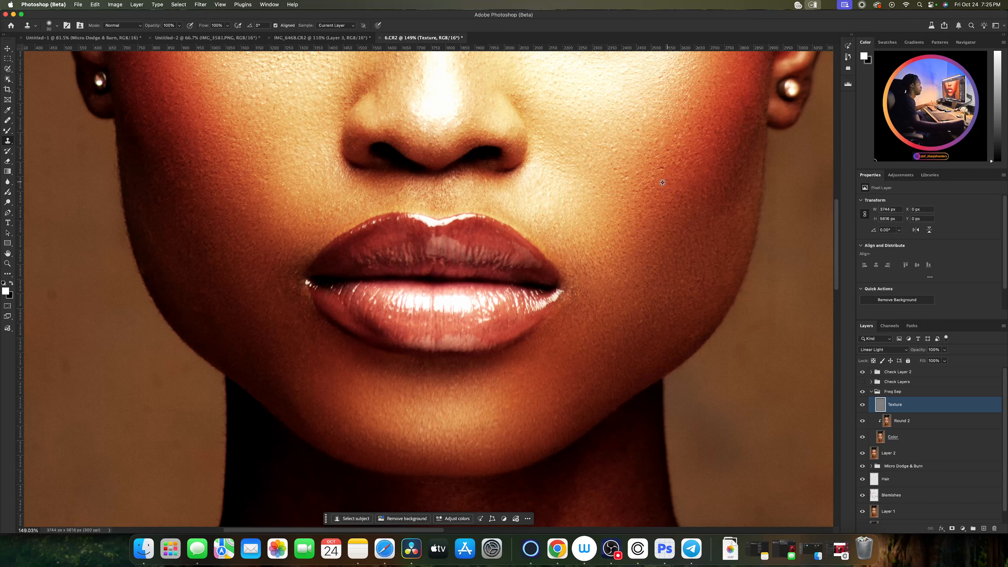
{"action": "mouse_move", "coordinate": [675, 144]}
{"action": "left_mouse_down"}
{"action": "mouse_move", "coordinate": [630, 245]}
{"action": "mouse_move", "coordinate": [635, 406]}
{"action": "left_mouse_up"}
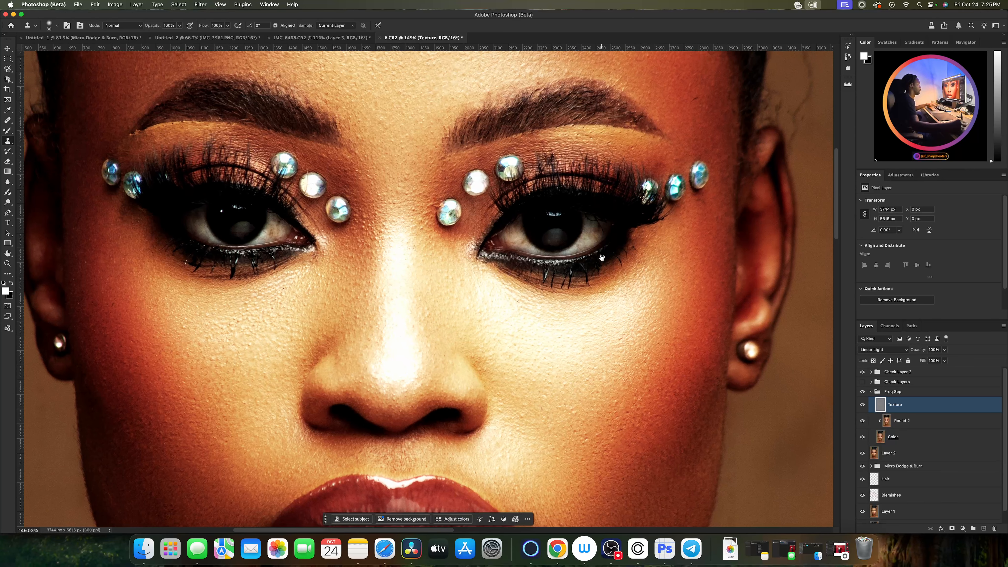
{"action": "mouse_move", "coordinate": [621, 129]}
{"action": "left_mouse_down"}
{"action": "mouse_move", "coordinate": [623, 243]}
{"action": "mouse_move", "coordinate": [651, 292]}
{"action": "left_mouse_up"}
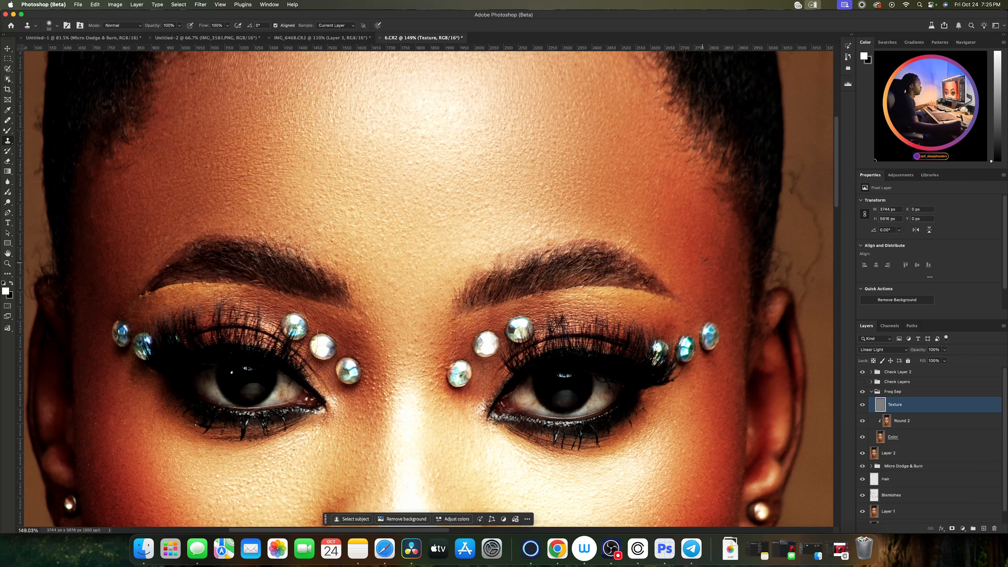
{"action": "left_click_drag", "start_coordinate": [638, 194], "coordinate": [737, 291]}
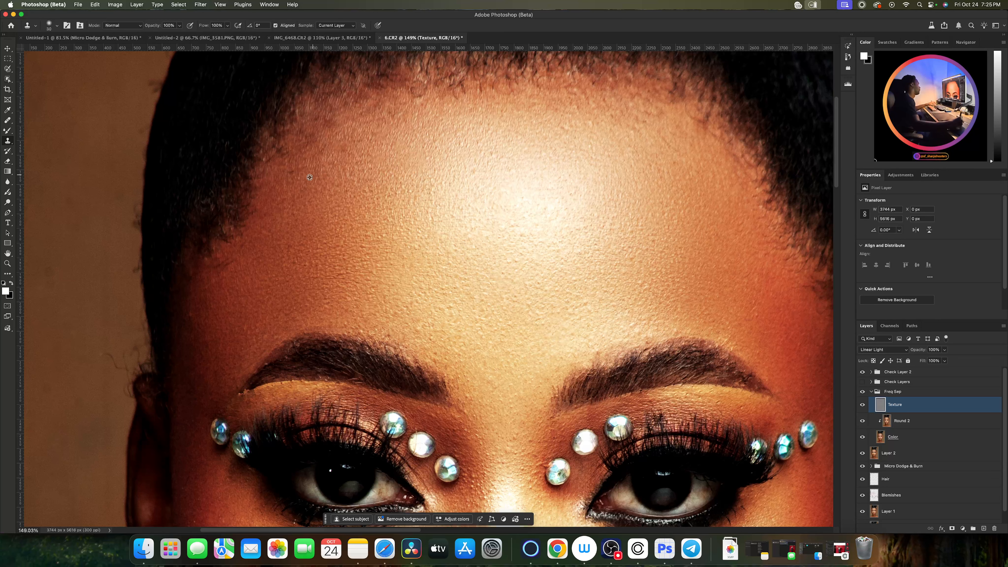
{"action": "left_click", "coordinate": [353, 158], "text": "alt"}
{"action": "left_click_drag", "start_coordinate": [353, 148], "coordinate": [352, 149]}
{"action": "scroll", "coordinate": [496, 123], "scroll_direction": "down", "scroll_amount": 8}
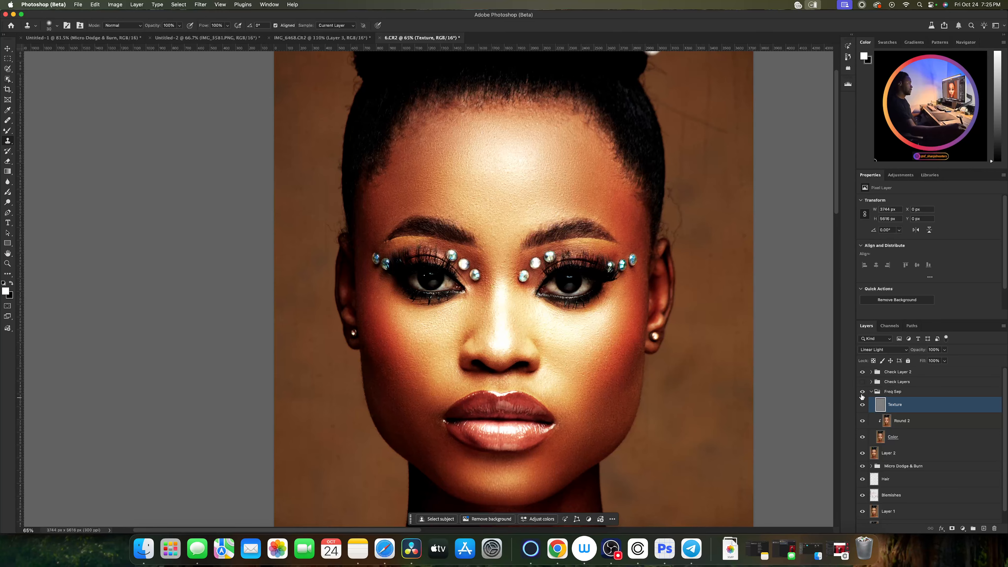
Step: Compare the high-contrast portrait with and without the Freq Sep group
{"action": "left_click", "coordinate": [862, 392]}
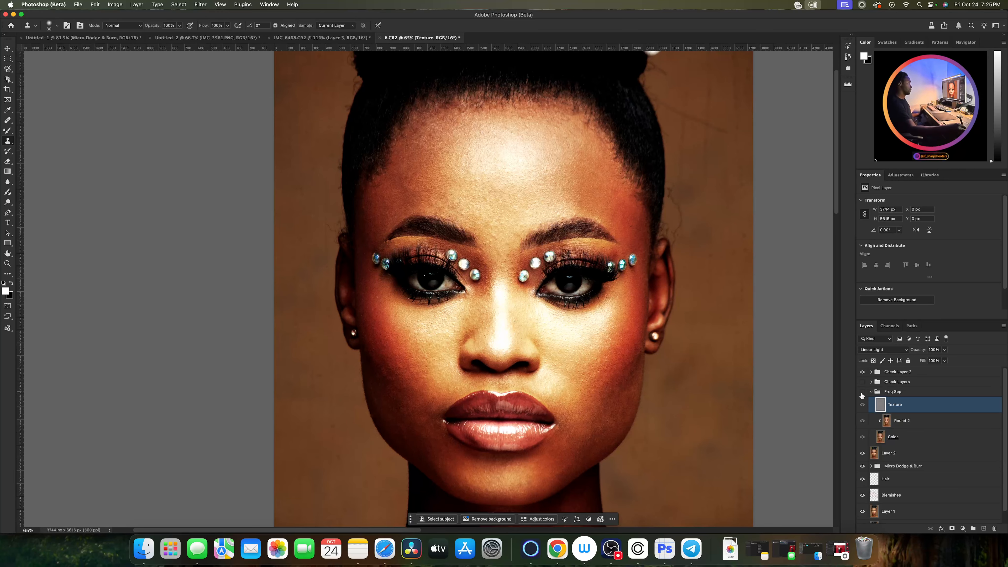
{"action": "left_click", "coordinate": [861, 393]}
{"action": "left_click", "coordinate": [860, 392]}
{"action": "left_click", "coordinate": [860, 392]}
{"action": "left_click", "coordinate": [862, 392]}
Step: Hide the Check Layer 2 group and briefly preview the portrait through the black-and-white Check Layers group
{"action": "left_click", "coordinate": [862, 372]}
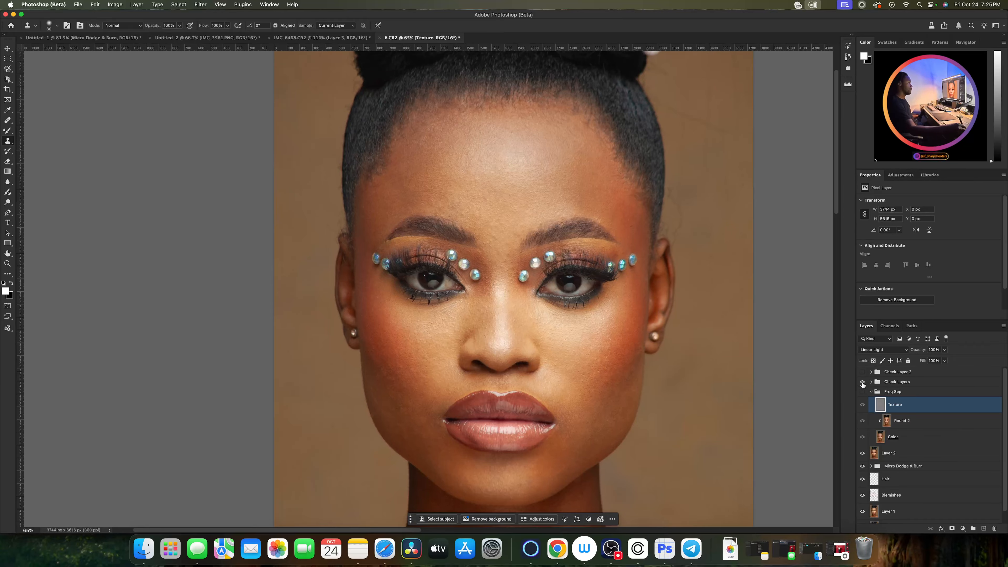
{"action": "left_click", "coordinate": [862, 382]}
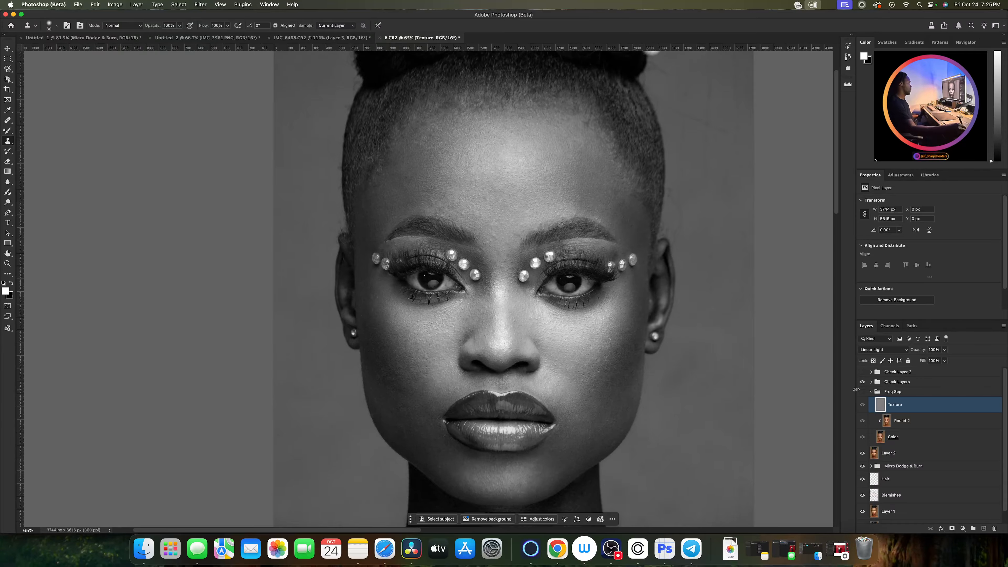
{"action": "left_click", "coordinate": [864, 384]}
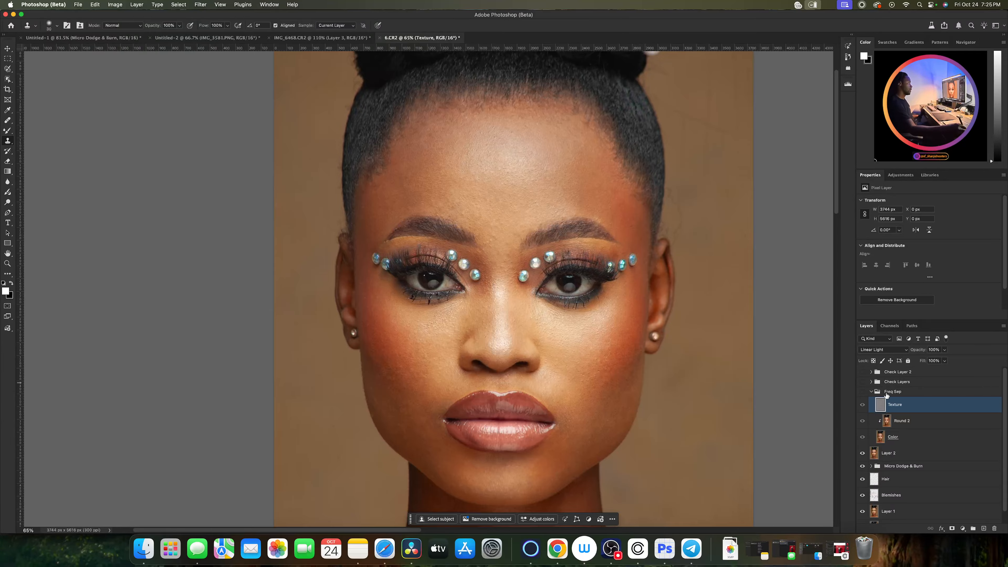
Step: Compare the portrait in normal colors before and after the frequency separation, leaving the Freq Sep group shown
{"action": "key", "text": "z"}
{"action": "mouse_move", "coordinate": [522, 234]}
{"action": "left_mouse_down"}
{"action": "mouse_move", "coordinate": [472, 235]}
{"action": "mouse_move", "coordinate": [487, 236]}
{"action": "left_mouse_up"}
{"action": "key", "text": "s"}
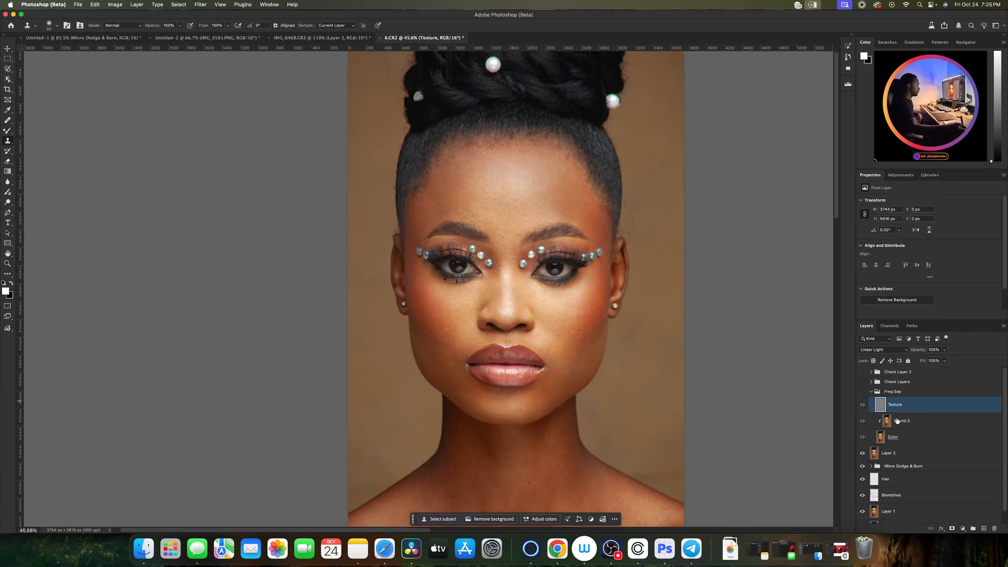
{"action": "left_click", "coordinate": [862, 392]}
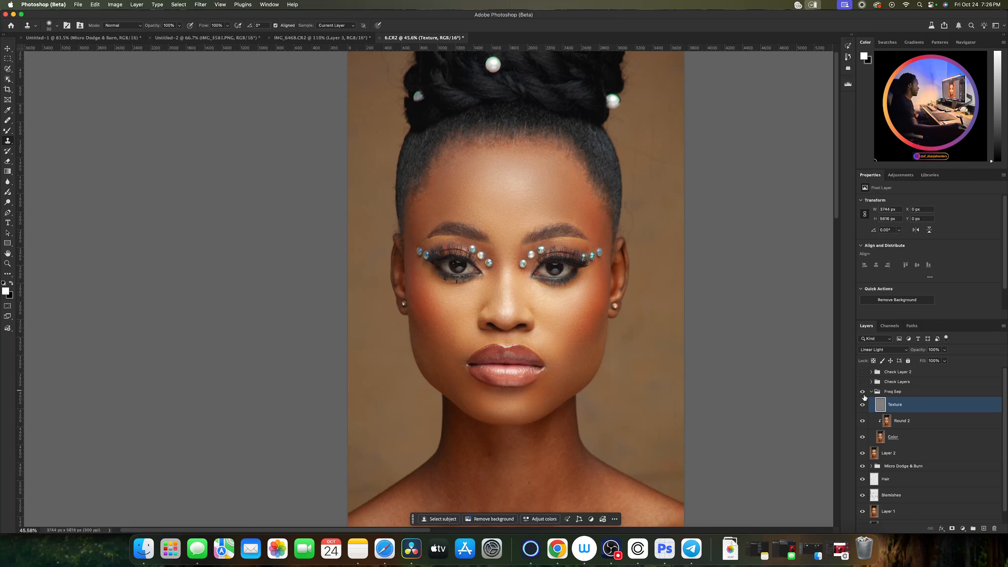
{"action": "left_click", "coordinate": [862, 392]}
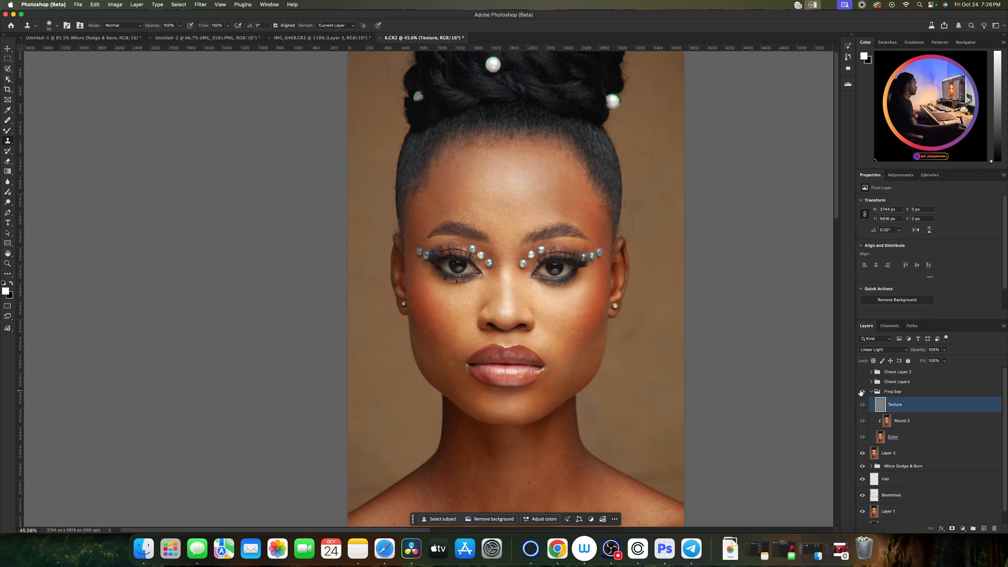
{"action": "left_click", "coordinate": [861, 392]}
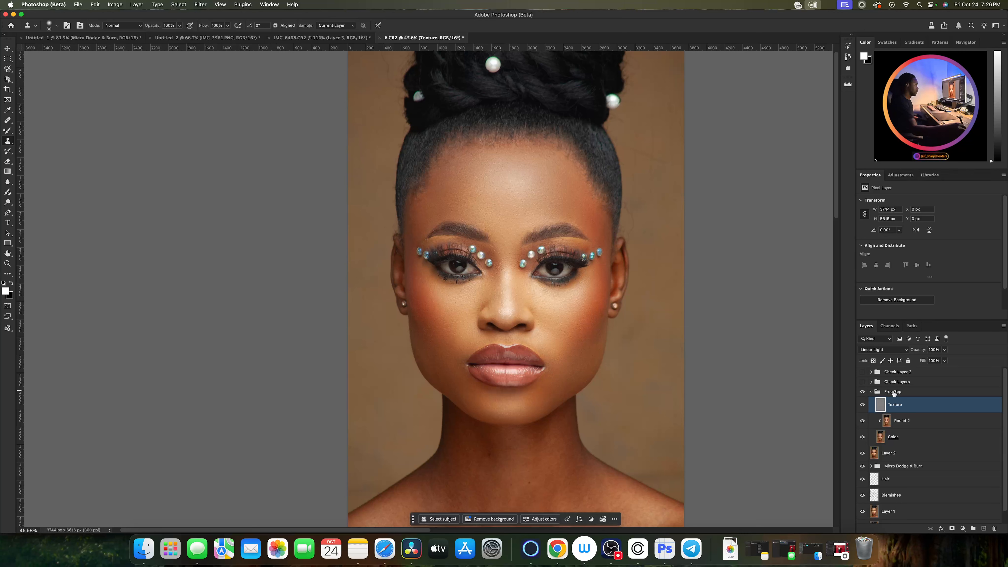
Step: Reduce the Round 2 layer's opacity to 71% and compare the face with and without it
{"action": "left_click", "coordinate": [862, 420]}
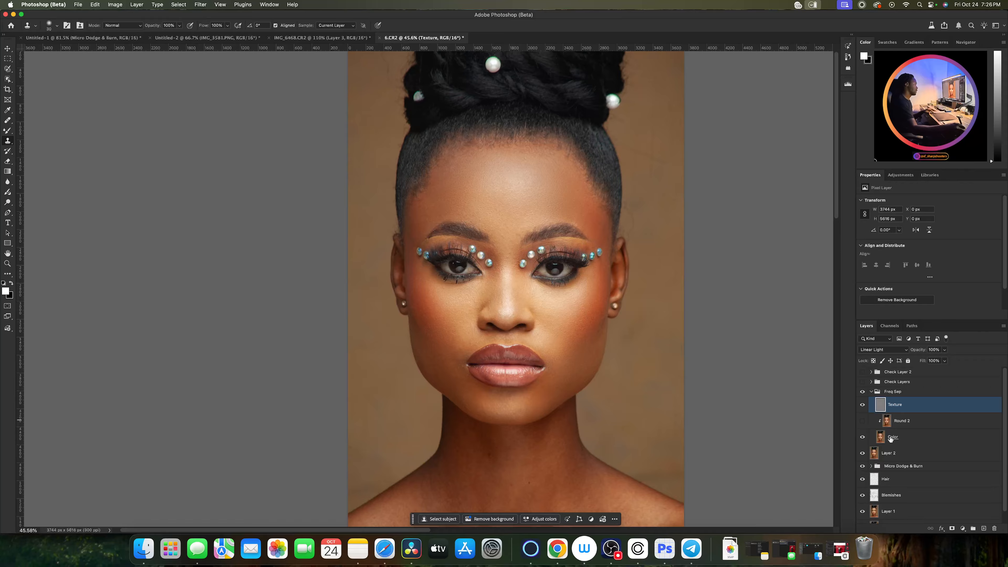
{"action": "left_click", "coordinate": [859, 421]}
{"action": "left_click", "coordinate": [914, 420]}
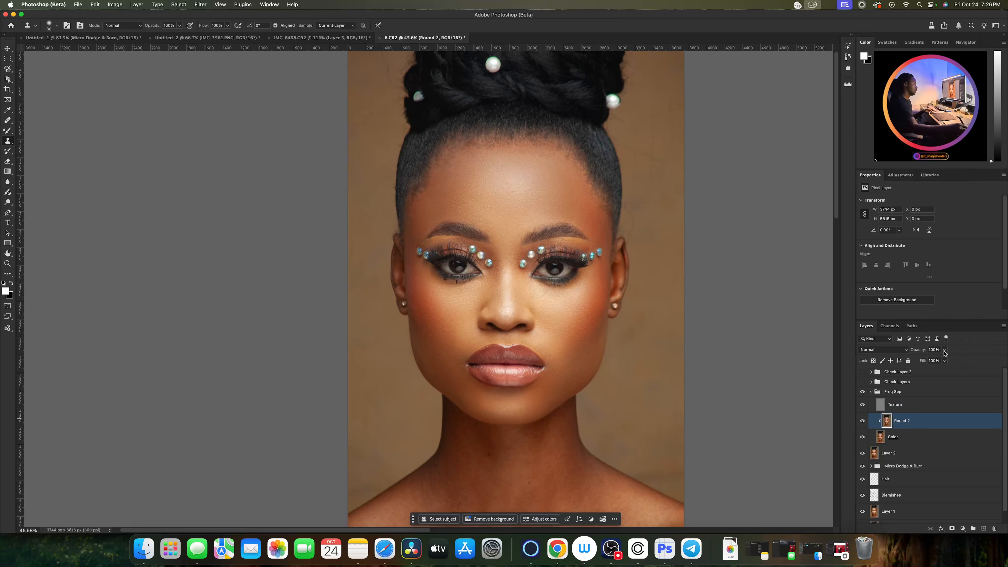
{"action": "left_click", "coordinate": [945, 361]}
{"action": "mouse_move", "coordinate": [942, 360]}
{"action": "left_mouse_down"}
{"action": "mouse_move", "coordinate": [925, 354]}
{"action": "mouse_move", "coordinate": [931, 362]}
{"action": "left_mouse_up"}
{"action": "left_click", "coordinate": [862, 421]}
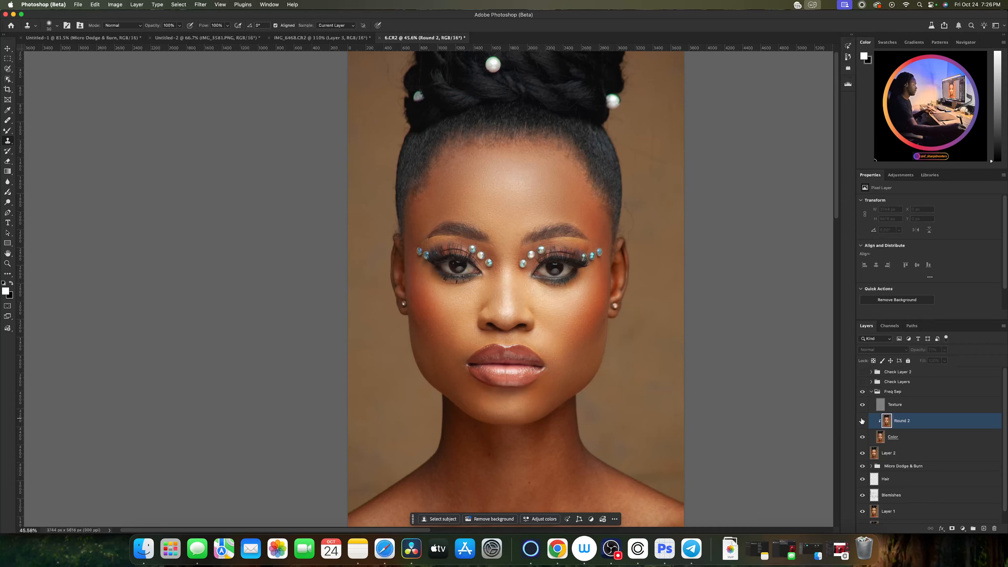
{"action": "left_click", "coordinate": [862, 420]}
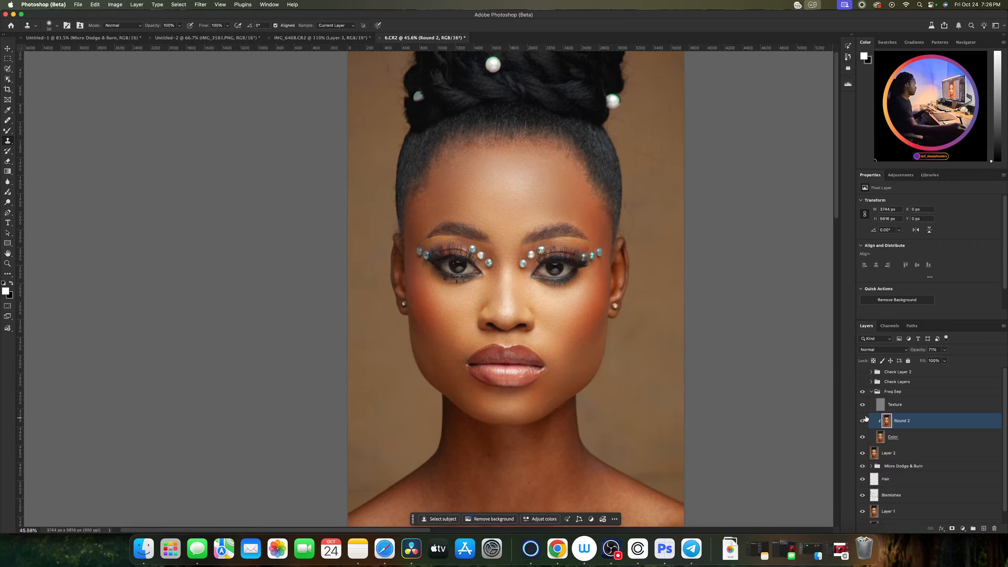
Step: Collapse the Freq Sep group and stamp all visible layers into a new layer directly above it
{"action": "left_click", "coordinate": [862, 392]}
{"action": "left_click", "coordinate": [871, 392]}
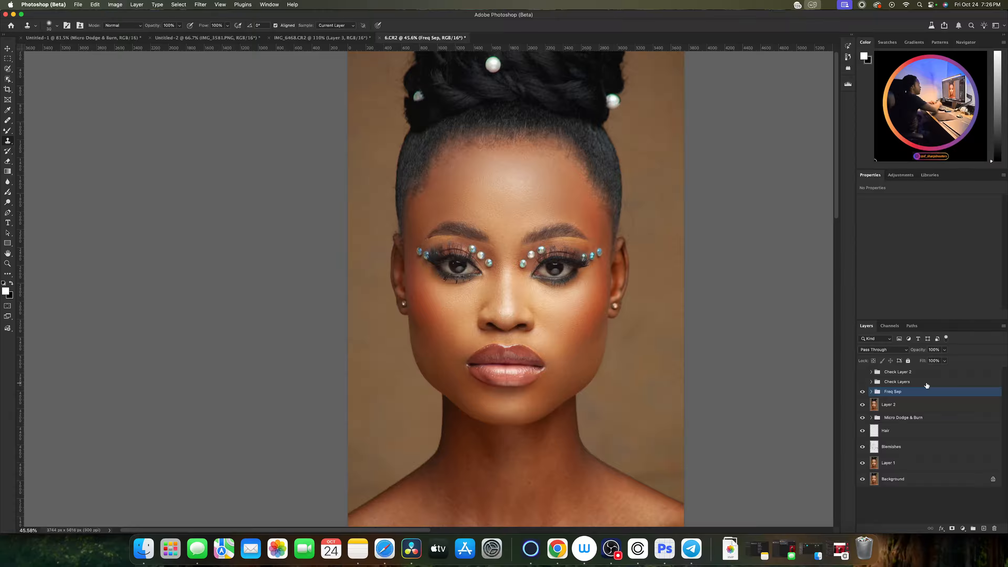
{"action": "key", "text": "super+alt+shift+e"}
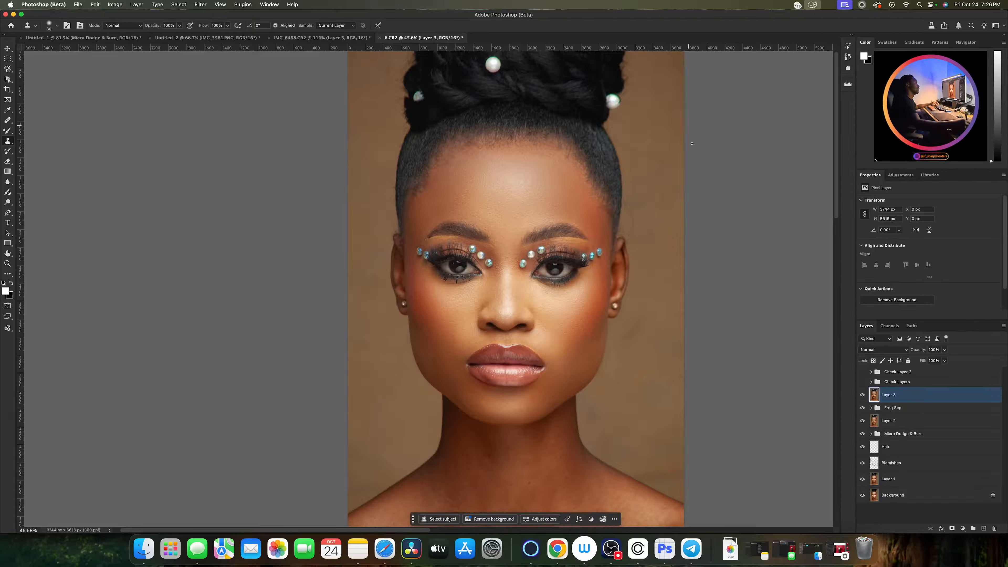
Step: Compare the retouched portrait with the original Background layer
{"action": "left_click", "coordinate": [862, 496], "text": "alt"}
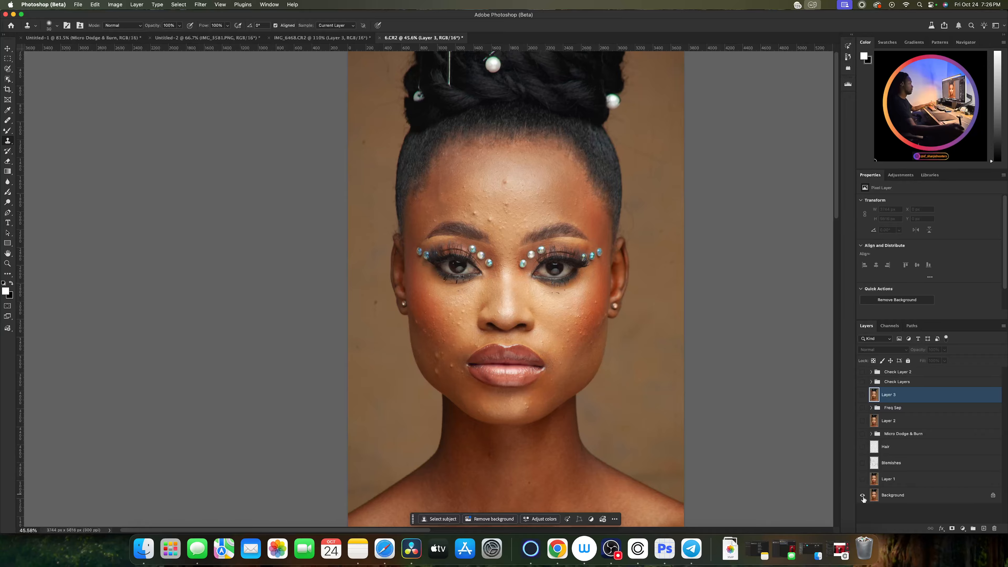
{"action": "left_click", "coordinate": [862, 495], "text": "alt"}
{"action": "left_click", "coordinate": [862, 496], "text": "alt"}
{"action": "left_click", "coordinate": [862, 496], "text": "alt"}
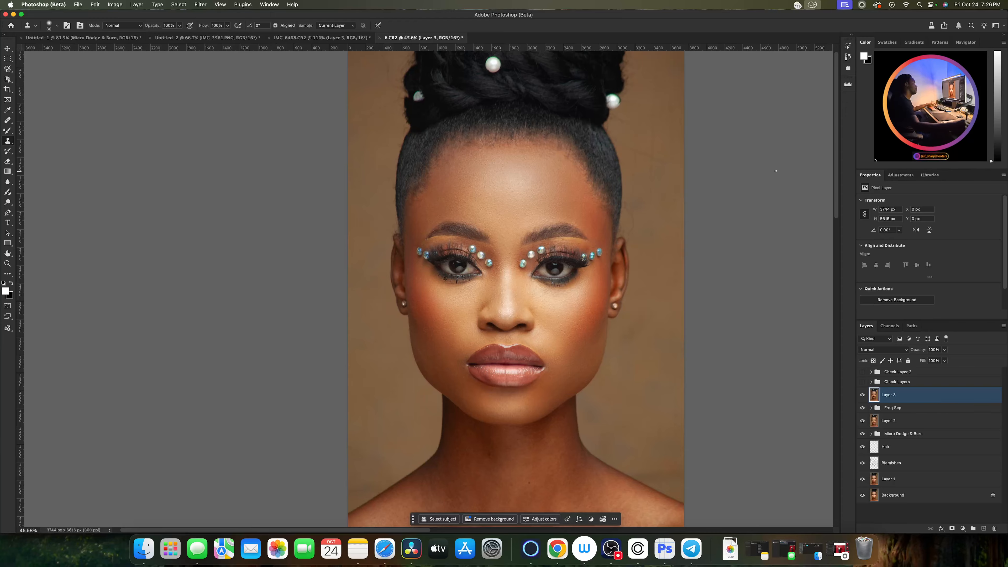
Step: Duplicate the stamped Layer 3
{"action": "key", "text": "z"}
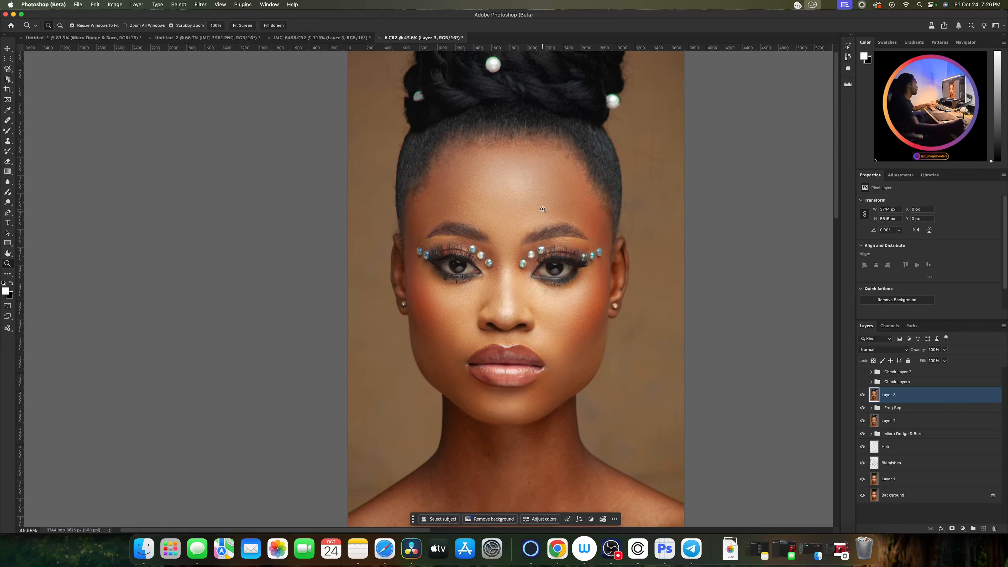
{"action": "mouse_move", "coordinate": [543, 210]}
{"action": "left_mouse_down"}
{"action": "mouse_move", "coordinate": [501, 208]}
{"action": "mouse_move", "coordinate": [533, 205]}
{"action": "left_mouse_up"}
{"action": "key", "text": "s"}
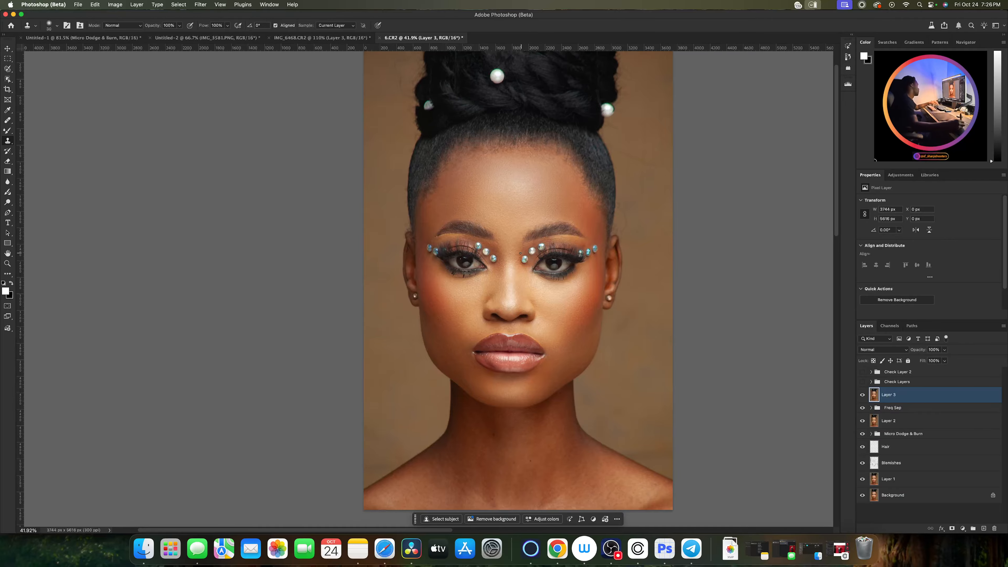
{"action": "key", "text": "super+j"}
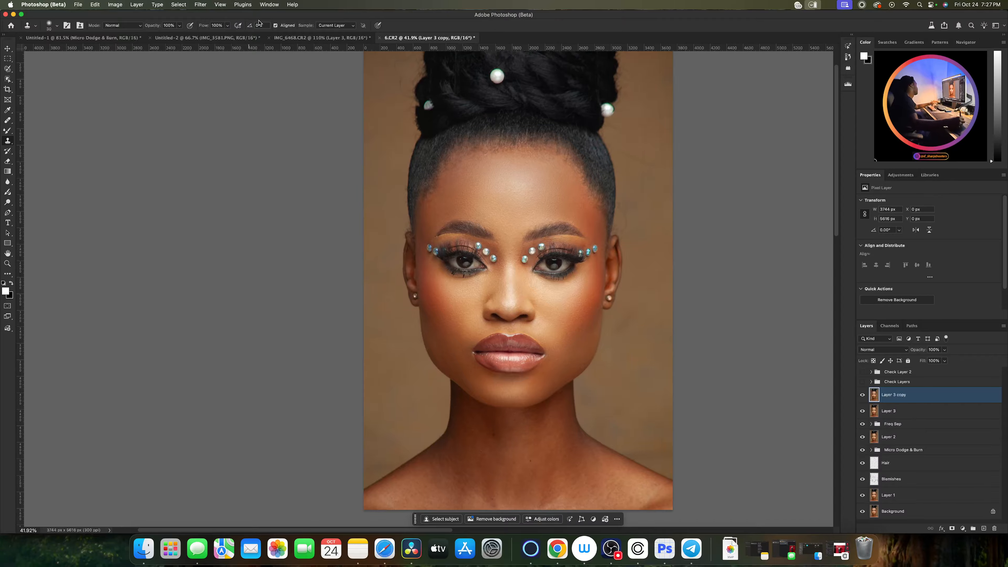
Step: Mask the background out of Layer 3 copy with a subject selection and check the cutout on its own
{"action": "left_click", "coordinate": [8, 80]}
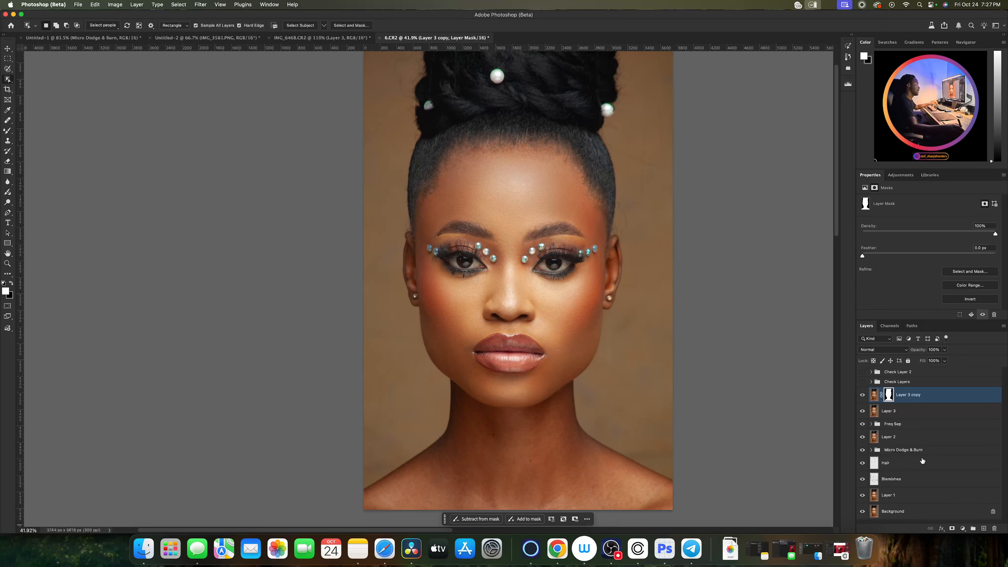
{"action": "left_click", "coordinate": [862, 395], "text": "alt"}
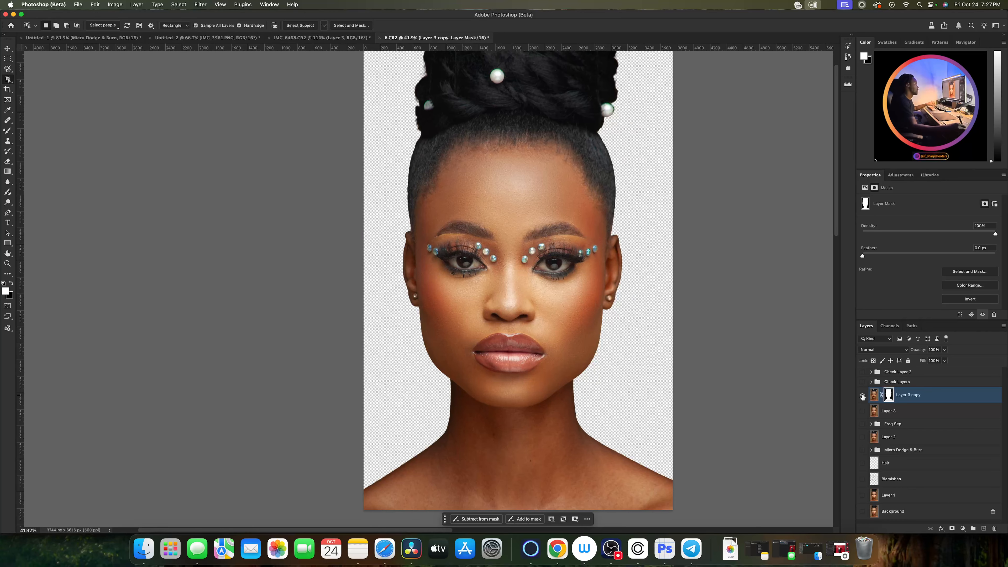
{"action": "left_click", "coordinate": [862, 395], "text": "alt"}
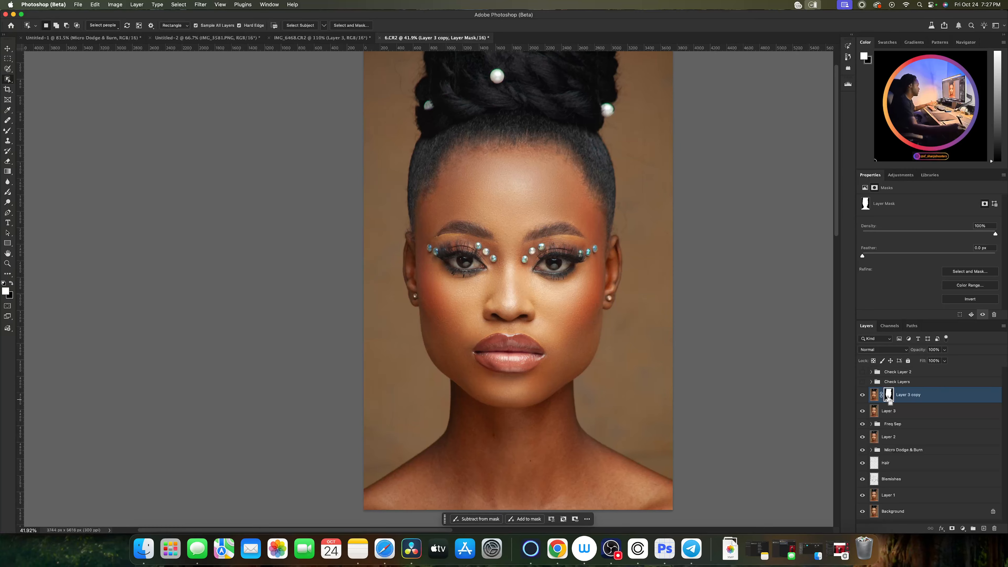
Step: Mask the subject out of Layer 3 using the inverse of Layer 3 copy's mask, and inspect the isolated background
{"action": "left_click", "coordinate": [888, 399], "text": "super"}
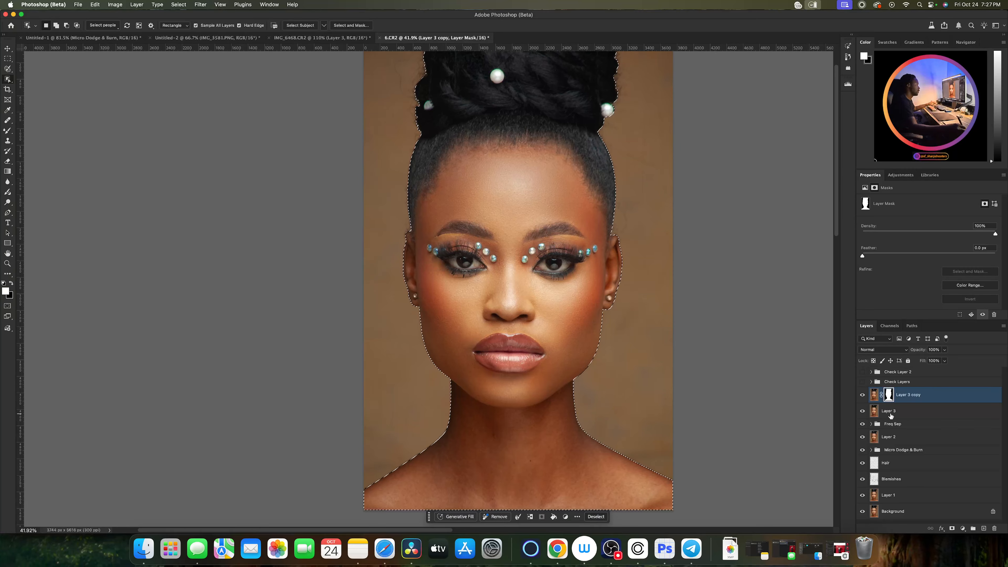
{"action": "left_click", "coordinate": [892, 413]}
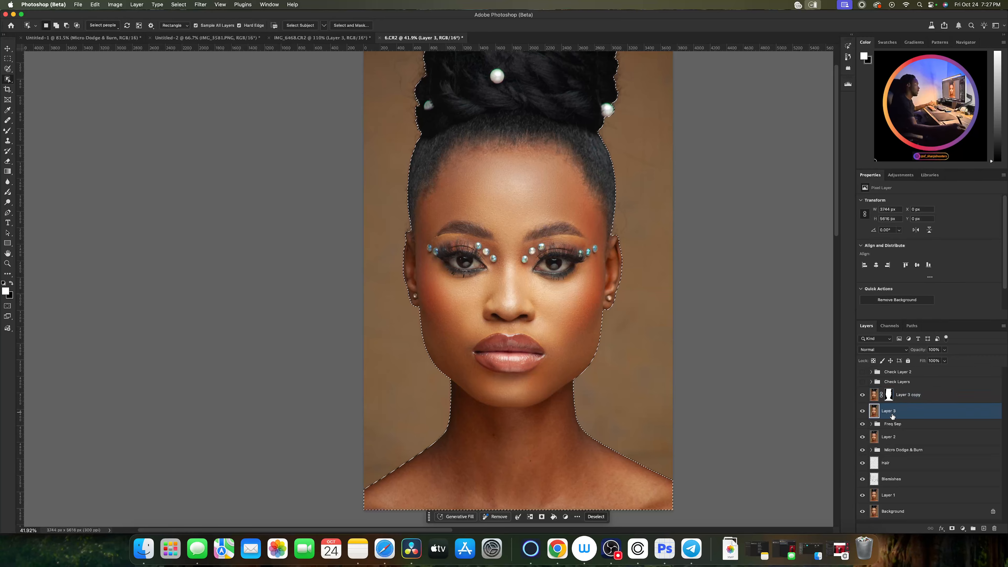
{"action": "left_click", "coordinate": [953, 528]}
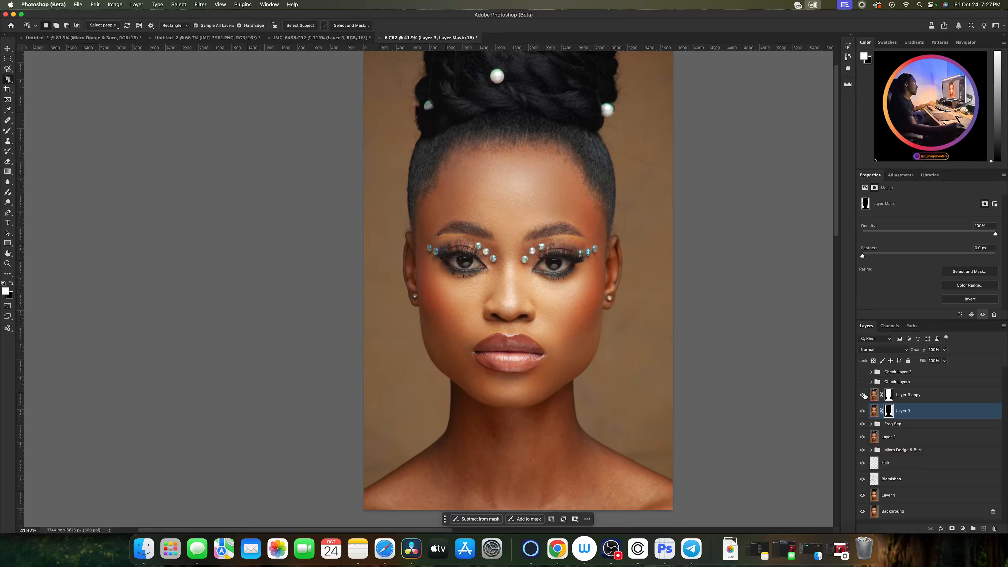
{"action": "left_click", "coordinate": [862, 413], "text": "alt"}
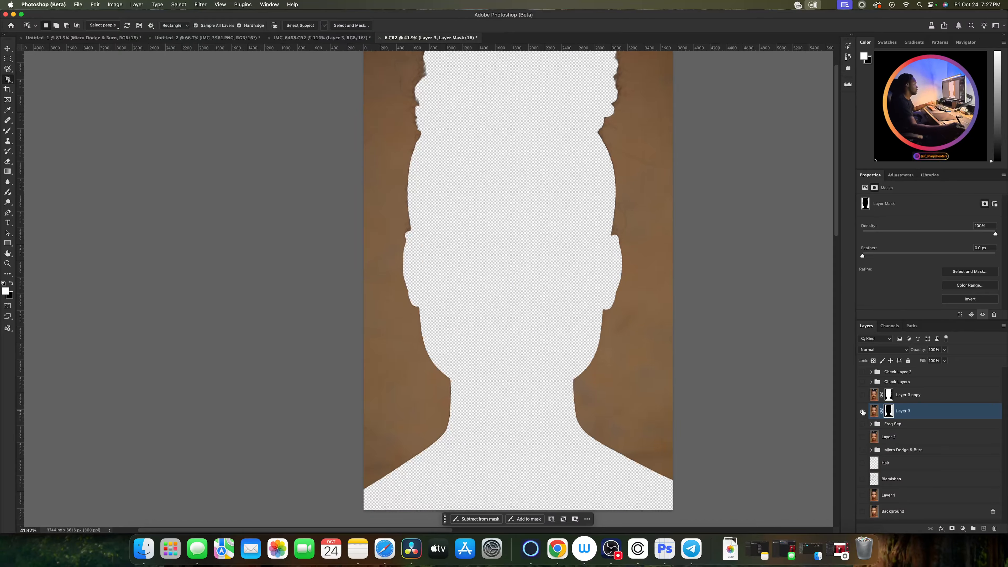
{"action": "left_click", "coordinate": [862, 413], "text": "alt"}
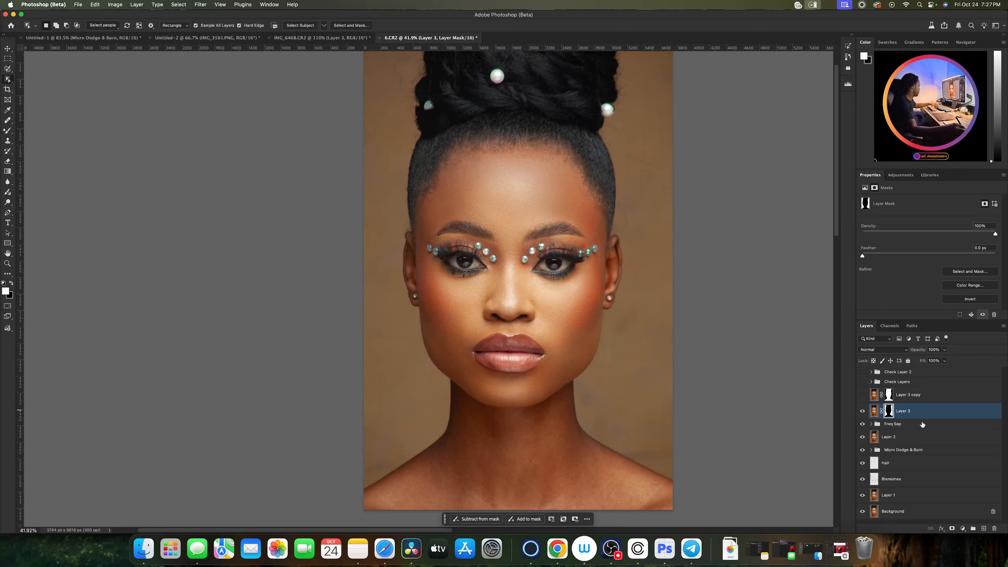
{"action": "key", "text": "super+j"}
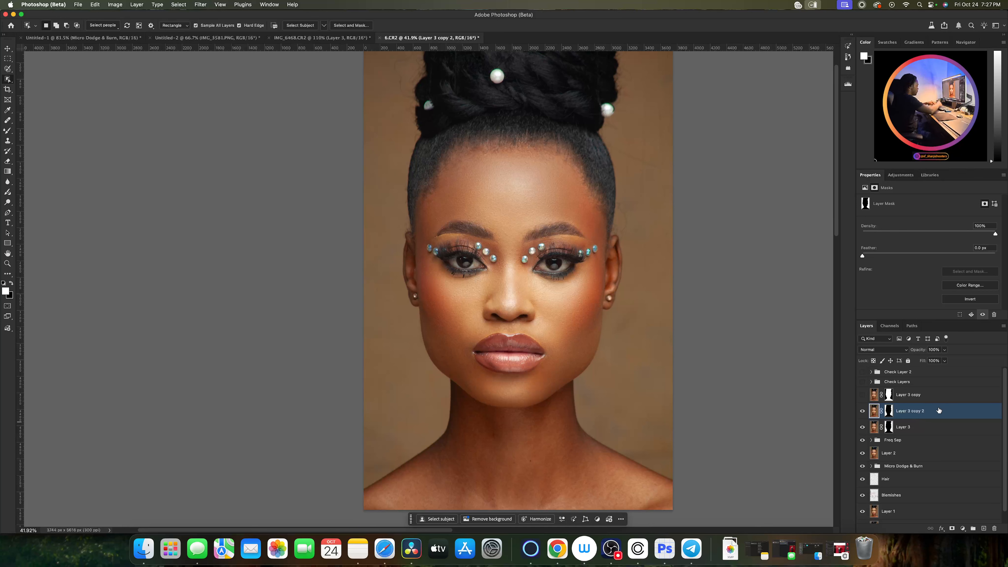
{"action": "key", "text": "super+alt+shift+e"}
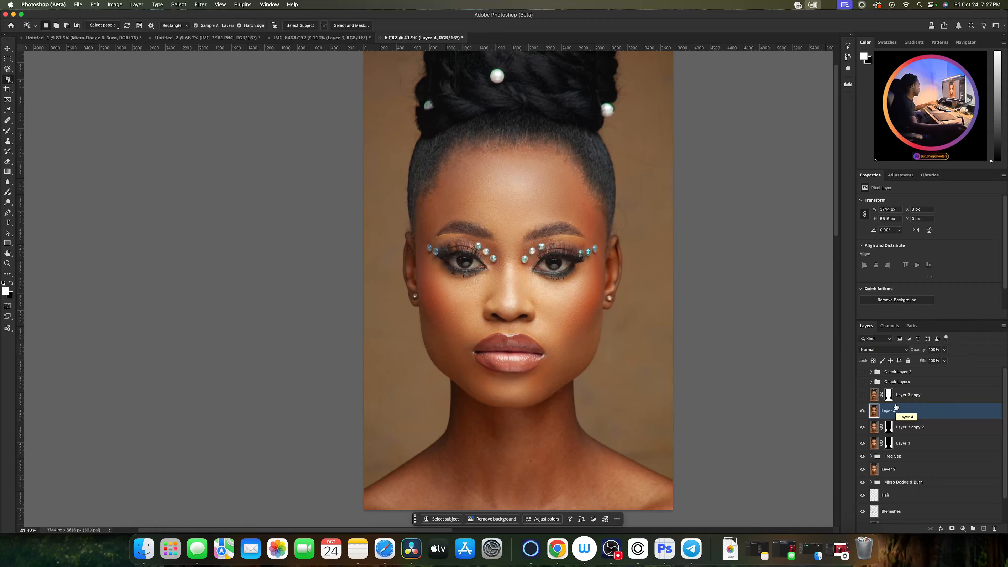
{"action": "key", "text": "BackSpace"}
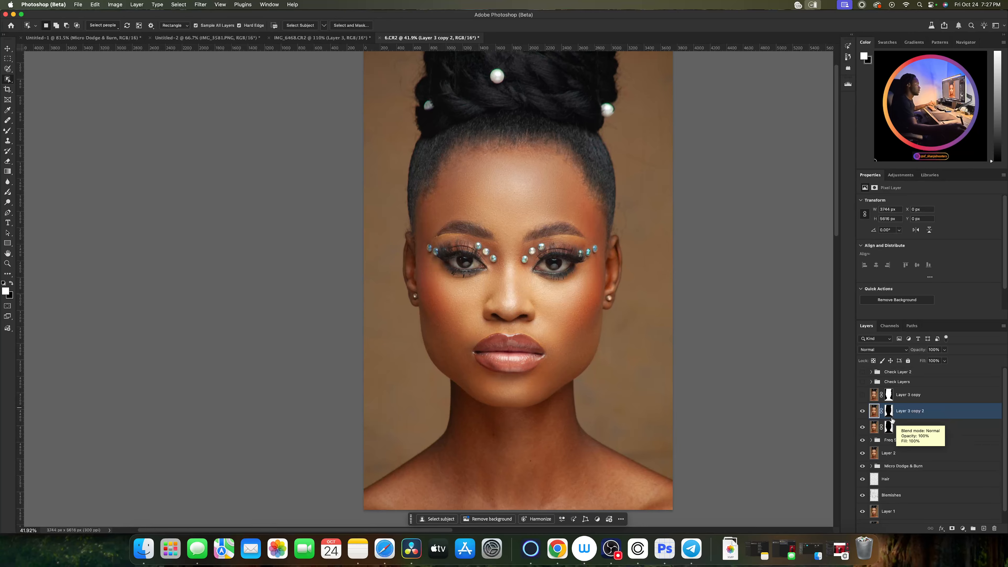
{"action": "key", "text": "BackSpace"}
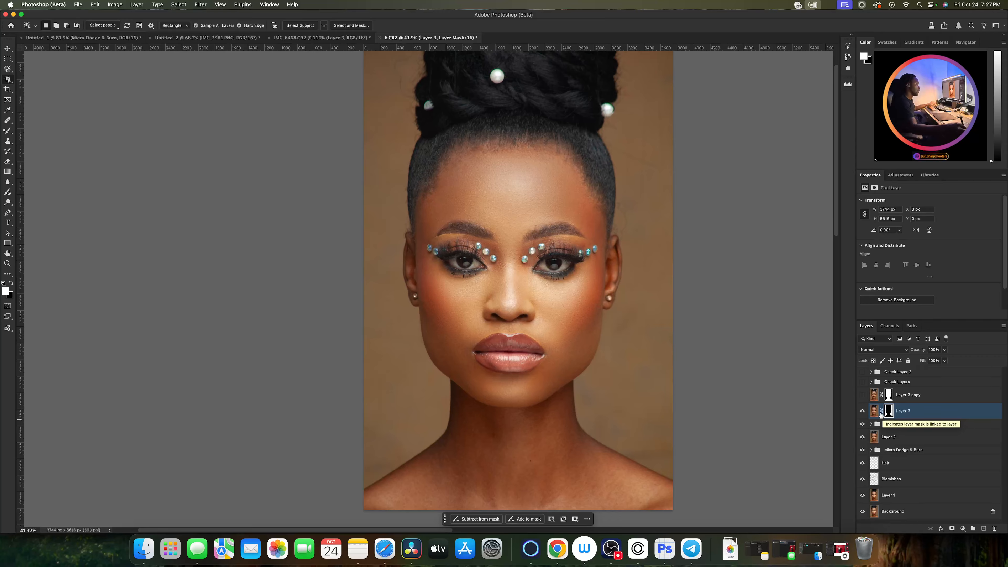
Step: Check Layer 3 by toggling its visibility and duplicate the masked background layer
{"action": "left_click", "coordinate": [862, 411]}
{"action": "left_click", "coordinate": [862, 412]}
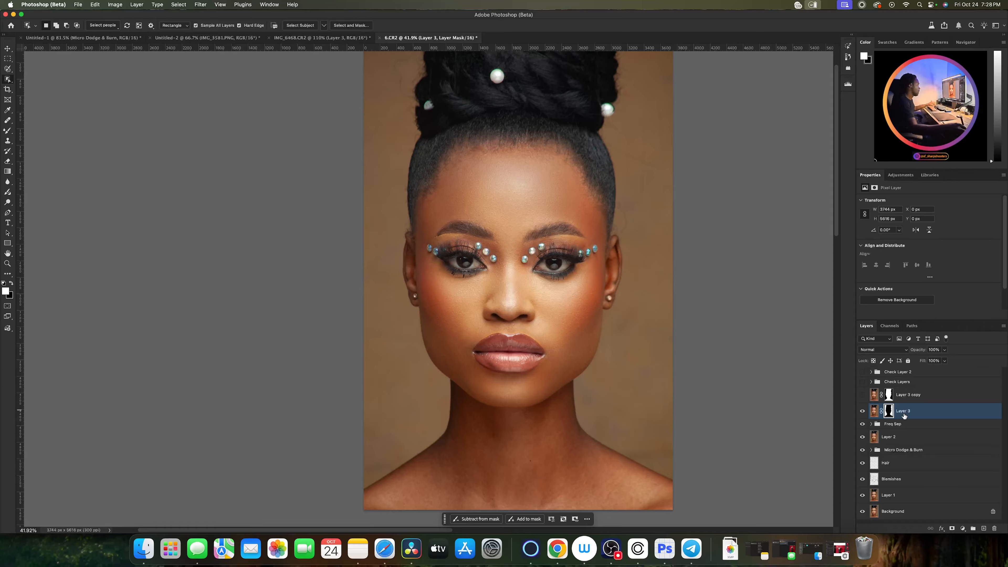
{"action": "key", "text": "super+j"}
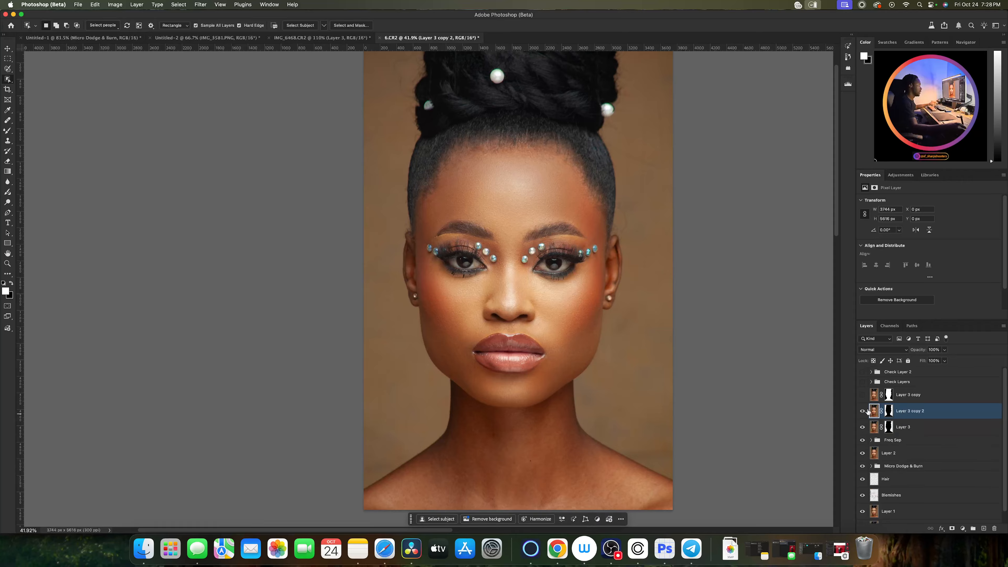
{"action": "left_click", "coordinate": [862, 411]}
{"action": "left_click", "coordinate": [889, 429]}
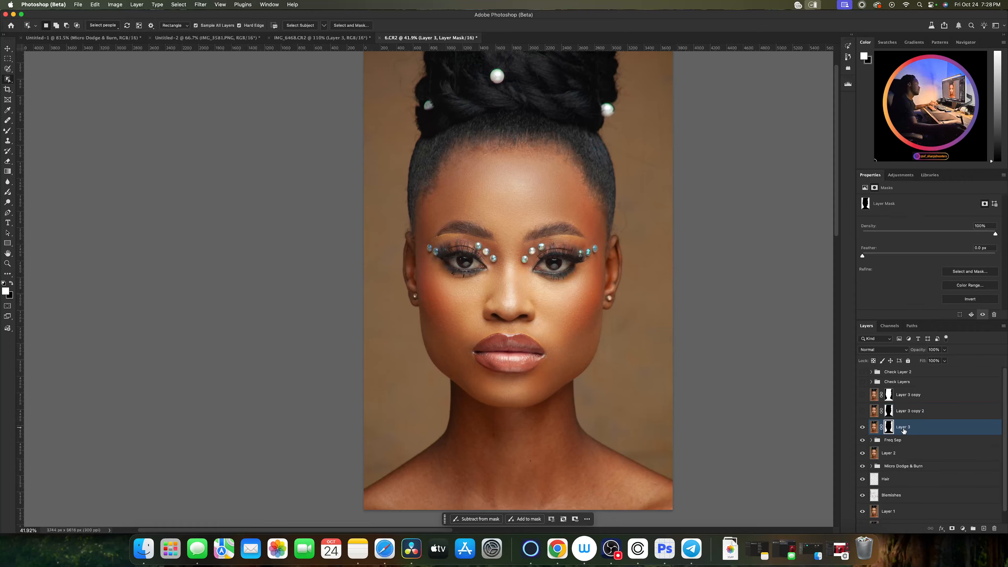
{"action": "left_click", "coordinate": [888, 429], "text": "super"}
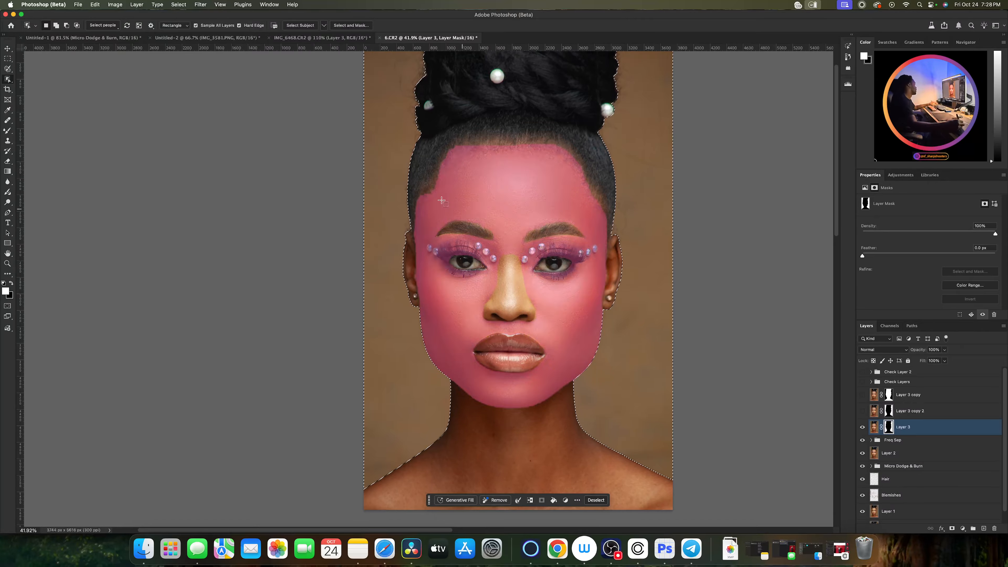
{"action": "right_click", "coordinate": [502, 205]}
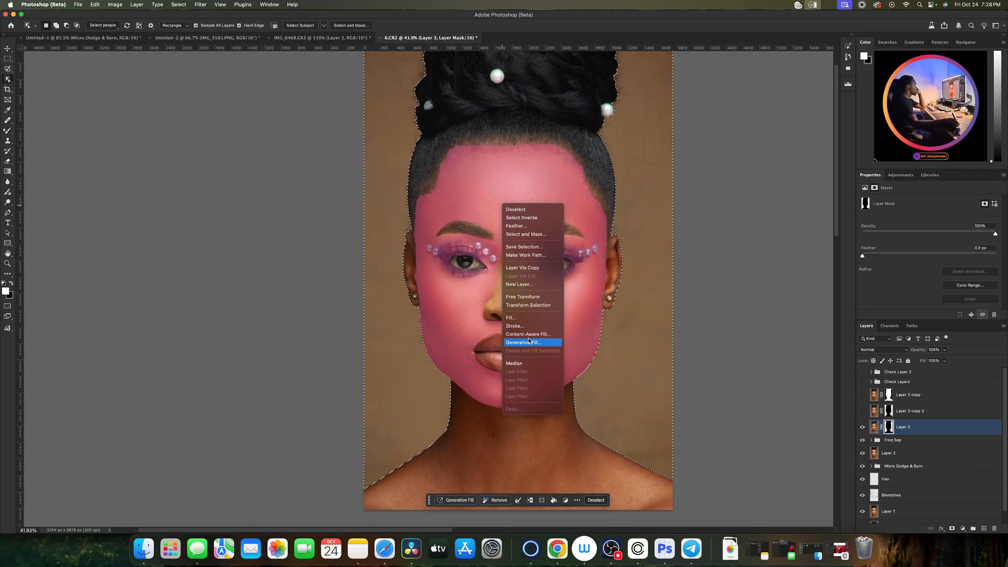
{"action": "left_click", "coordinate": [923, 433]}
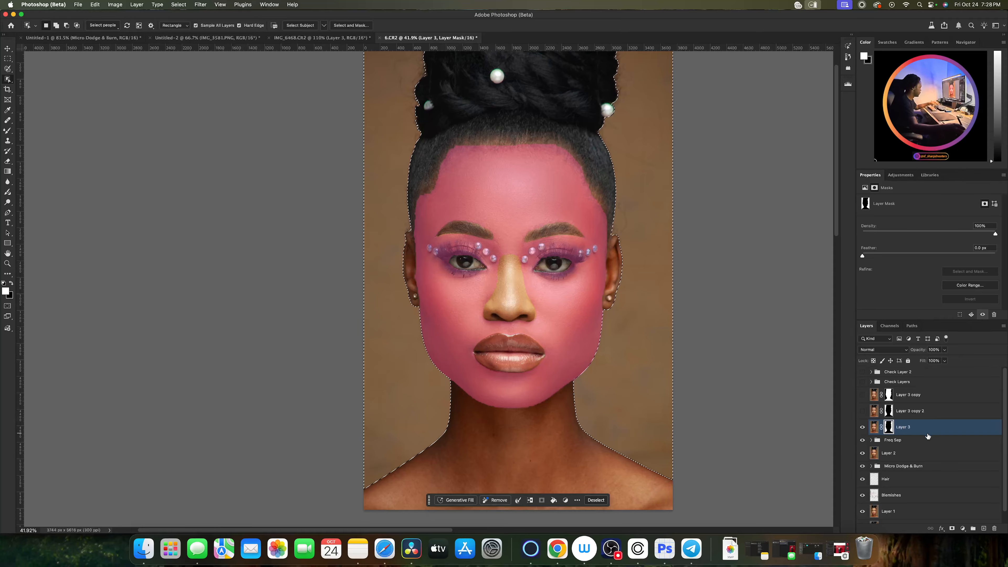
{"action": "key", "text": "super+d"}
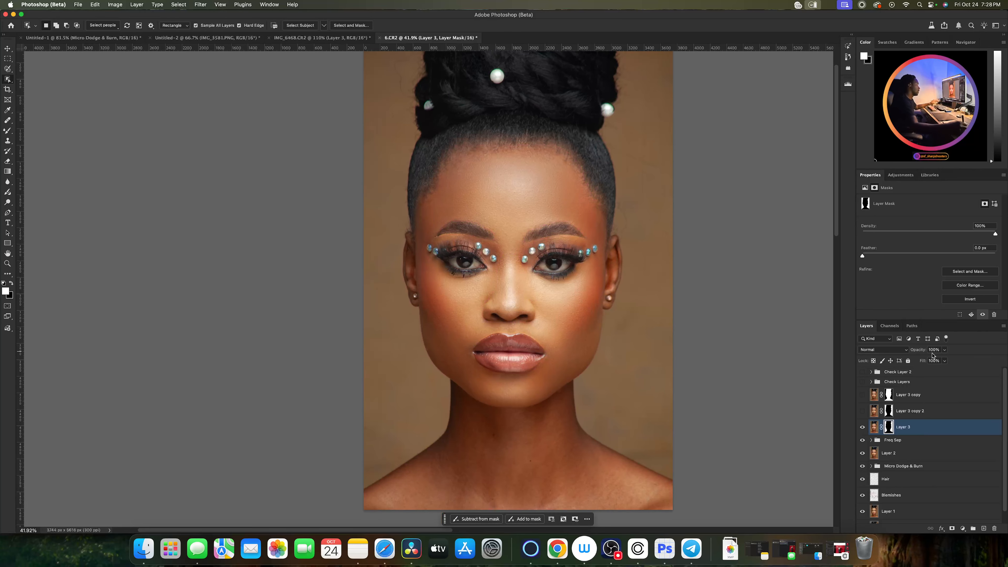
Step: Activate Layer 3 copy 2's image content and show only the Check Layer 2 group as the contrast check
{"action": "key", "text": "b"}
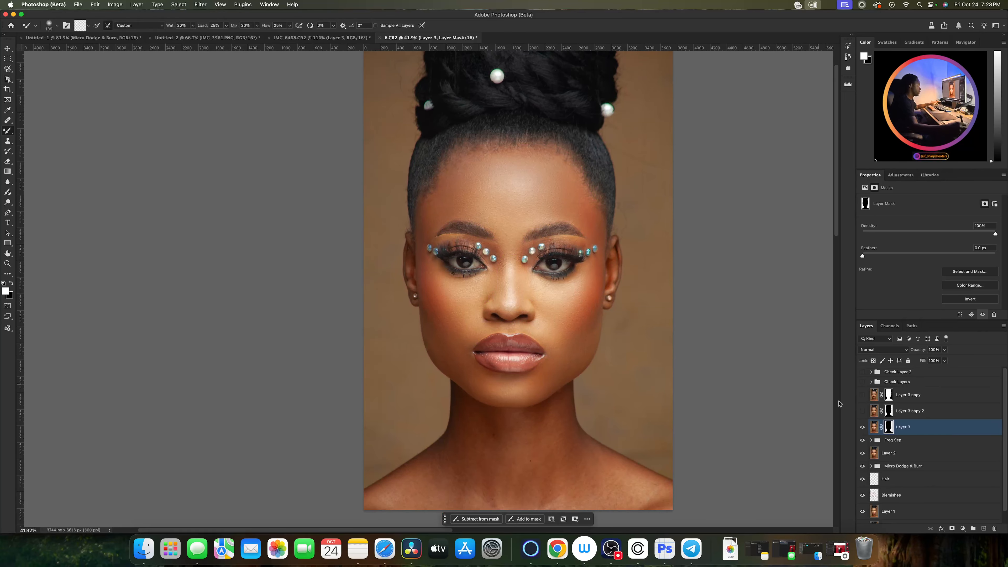
{"action": "left_click", "coordinate": [875, 413]}
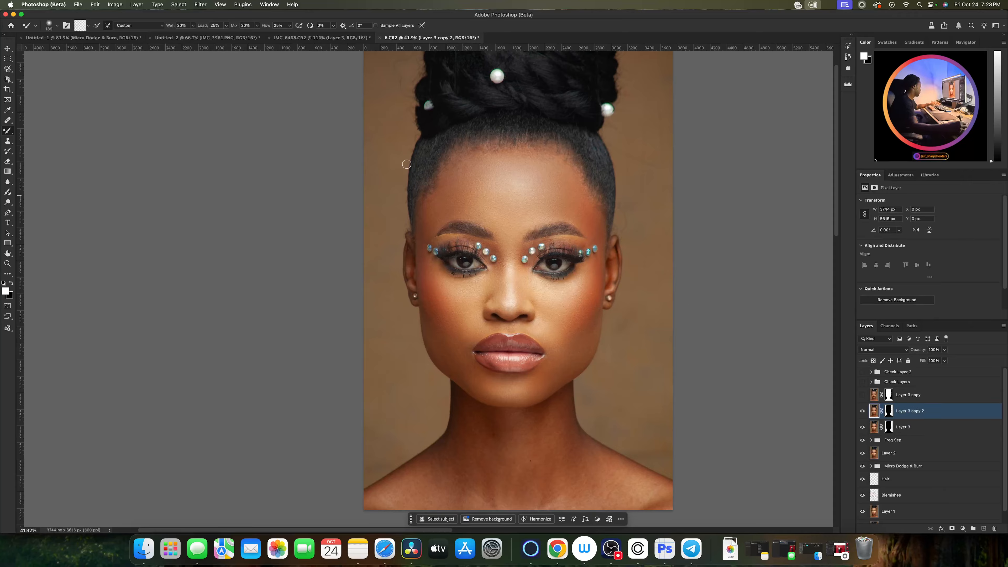
{"action": "right_click", "coordinate": [9, 133]}
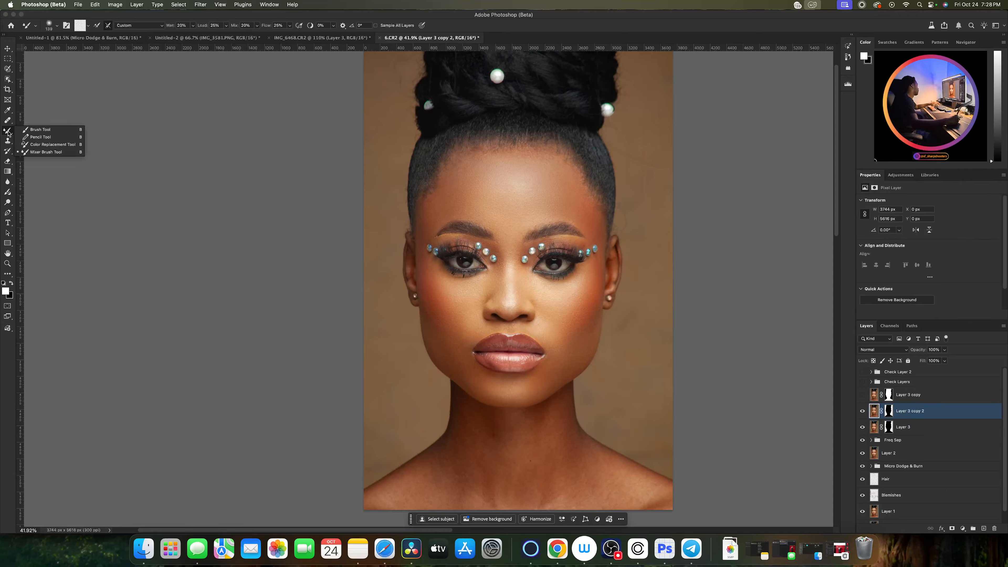
{"action": "left_click", "coordinate": [39, 152]}
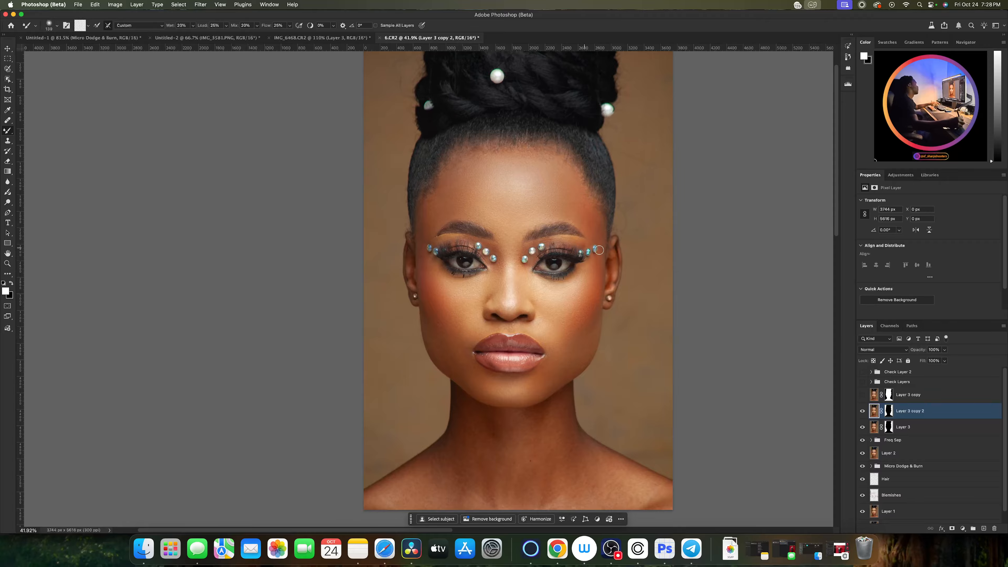
{"action": "left_click", "coordinate": [862, 382]}
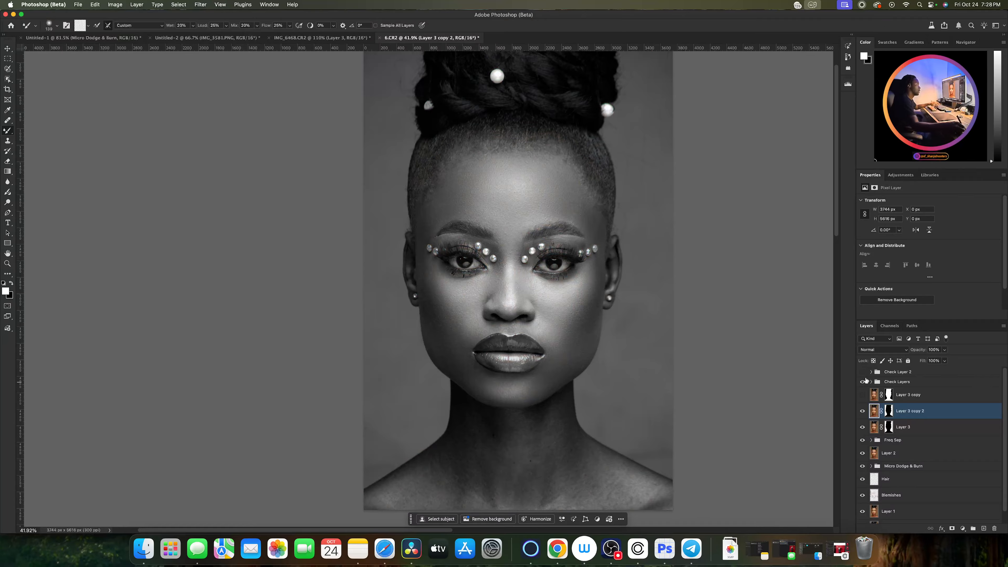
{"action": "left_click", "coordinate": [863, 372]}
{"action": "left_click", "coordinate": [862, 382]}
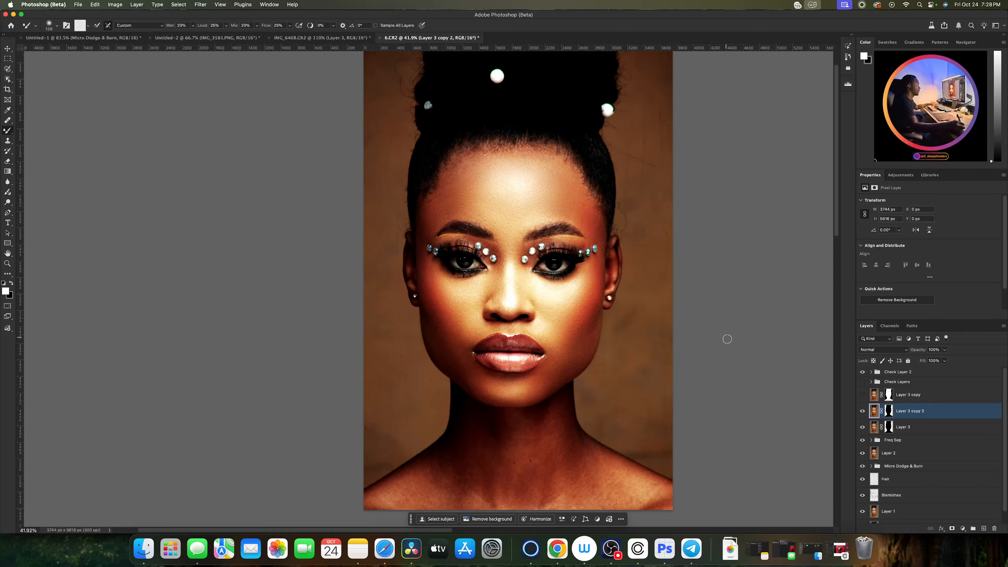
Step: Even out the blotches in the backdrop on the image's left side with the Patch tool on Layer 3 copy 2
{"action": "right_click", "coordinate": [8, 123]}
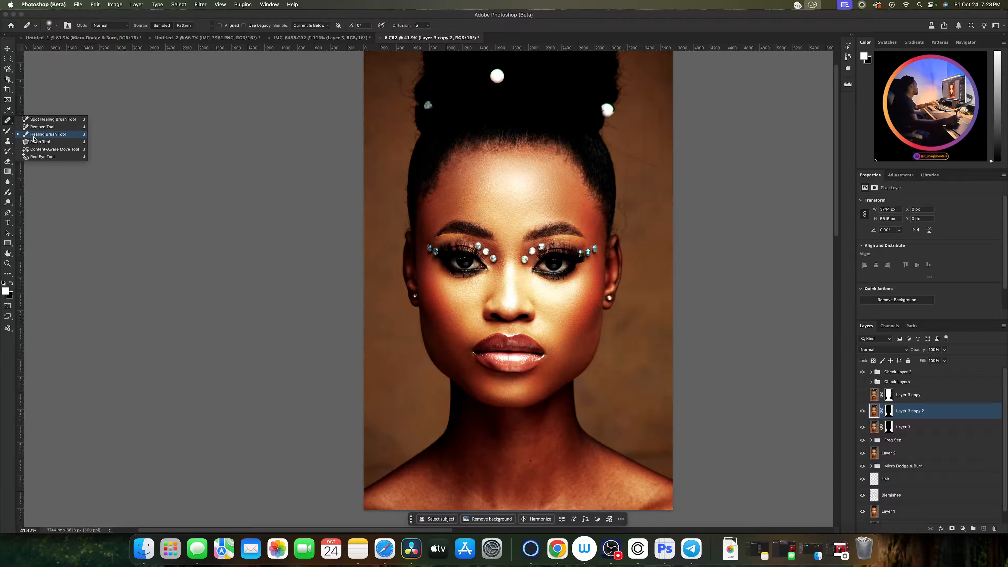
{"action": "left_click", "coordinate": [44, 141]}
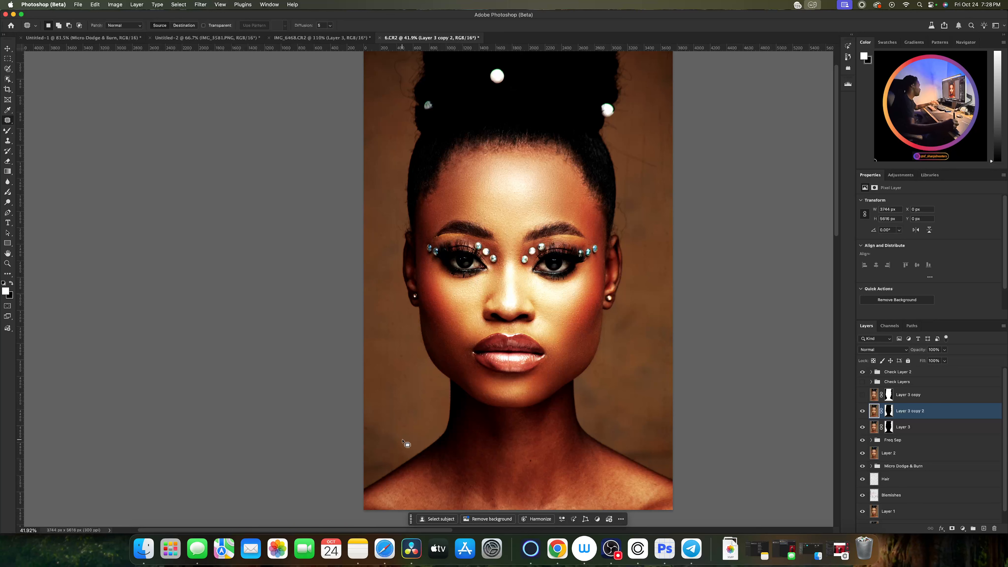
{"action": "mouse_move", "coordinate": [404, 441]}
{"action": "left_mouse_down"}
{"action": "mouse_move", "coordinate": [361, 407]}
{"action": "mouse_move", "coordinate": [351, 434]}
{"action": "mouse_move", "coordinate": [369, 451]}
{"action": "mouse_move", "coordinate": [400, 456]}
{"action": "mouse_move", "coordinate": [401, 402]}
{"action": "left_mouse_up"}
{"action": "left_click", "coordinate": [409, 420]}
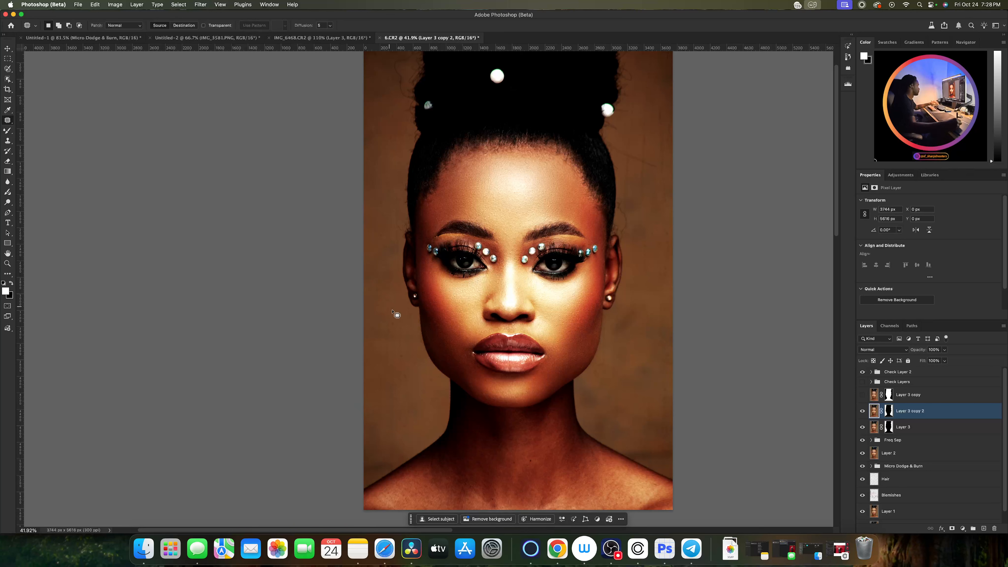
{"action": "mouse_move", "coordinate": [388, 327]}
{"action": "left_mouse_down"}
{"action": "mouse_move", "coordinate": [372, 346]}
{"action": "mouse_move", "coordinate": [381, 323]}
{"action": "left_mouse_up"}
{"action": "left_click_drag", "start_coordinate": [391, 336], "coordinate": [388, 365]}
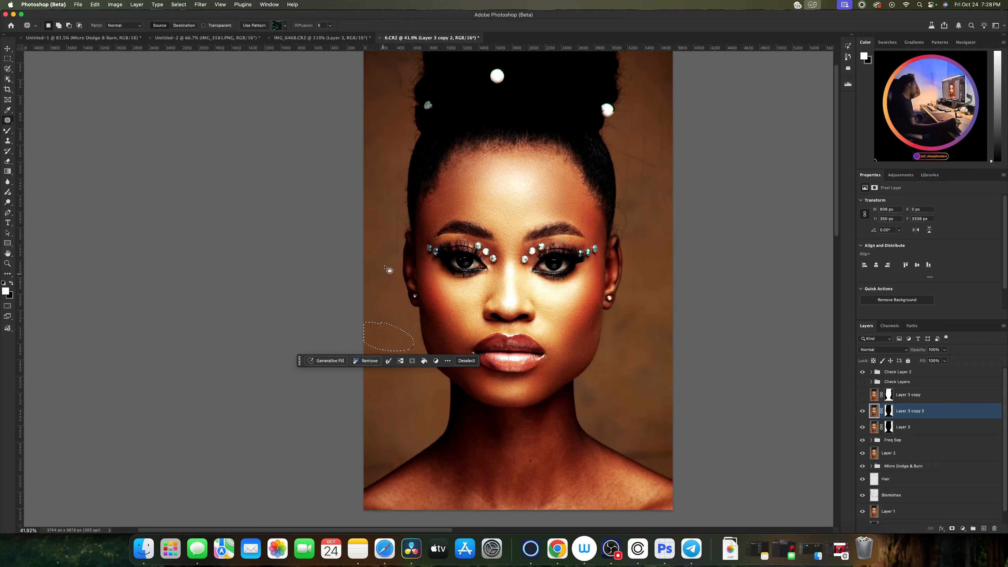
{"action": "mouse_move", "coordinate": [391, 278]}
{"action": "left_mouse_down"}
{"action": "mouse_move", "coordinate": [399, 242]}
{"action": "mouse_move", "coordinate": [367, 259]}
{"action": "mouse_move", "coordinate": [356, 289]}
{"action": "mouse_move", "coordinate": [393, 273]}
{"action": "mouse_move", "coordinate": [382, 280]}
{"action": "mouse_move", "coordinate": [392, 314]}
{"action": "mouse_move", "coordinate": [384, 336]}
{"action": "left_mouse_up"}
{"action": "mouse_move", "coordinate": [387, 140]}
{"action": "left_mouse_down"}
{"action": "mouse_move", "coordinate": [366, 124]}
{"action": "mouse_move", "coordinate": [386, 137]}
{"action": "left_mouse_up"}
{"action": "left_click_drag", "start_coordinate": [380, 142], "coordinate": [394, 162]}
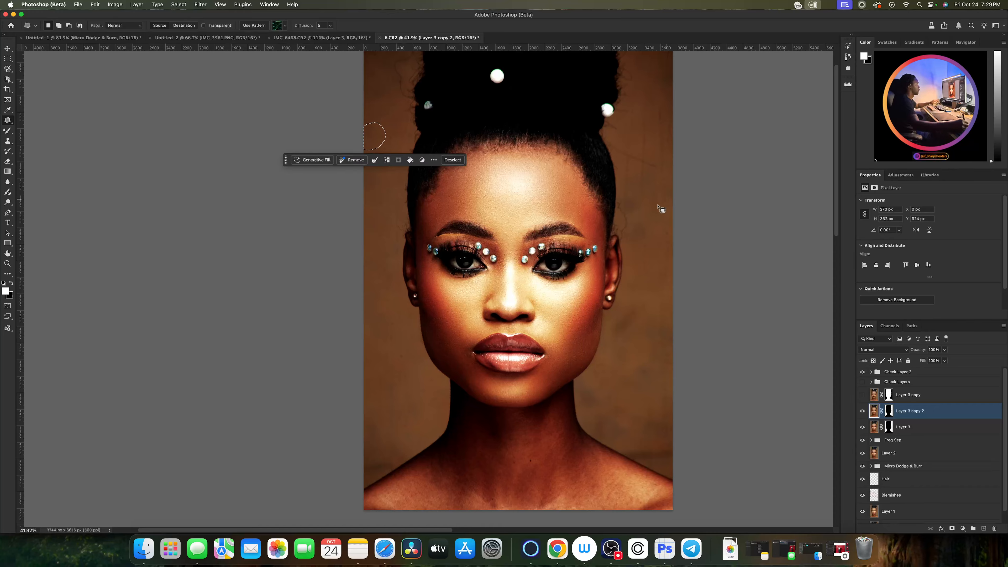
Step: Even out the blotches in the upper backdrop on the image's right side with the Patch tool on Layer 3 copy 2
{"action": "mouse_move", "coordinate": [623, 194]}
{"action": "left_mouse_down"}
{"action": "mouse_move", "coordinate": [629, 238]}
{"action": "mouse_move", "coordinate": [657, 240]}
{"action": "mouse_move", "coordinate": [646, 194]}
{"action": "mouse_move", "coordinate": [660, 274]}
{"action": "left_mouse_up"}
{"action": "key", "text": "super+d"}
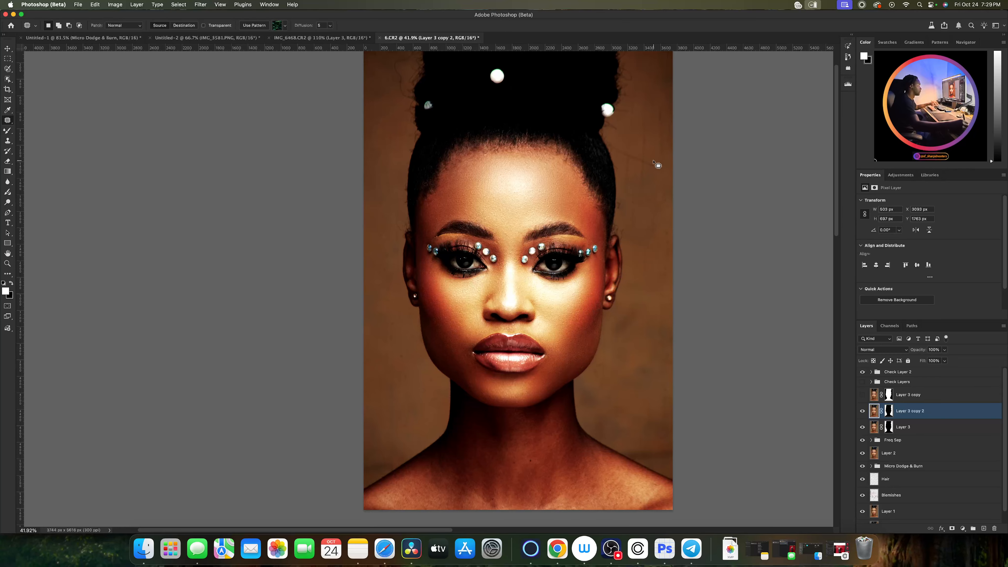
{"action": "mouse_move", "coordinate": [653, 160]}
{"action": "left_mouse_down"}
{"action": "mouse_move", "coordinate": [614, 144]}
{"action": "mouse_move", "coordinate": [640, 179]}
{"action": "mouse_move", "coordinate": [664, 159]}
{"action": "left_mouse_up"}
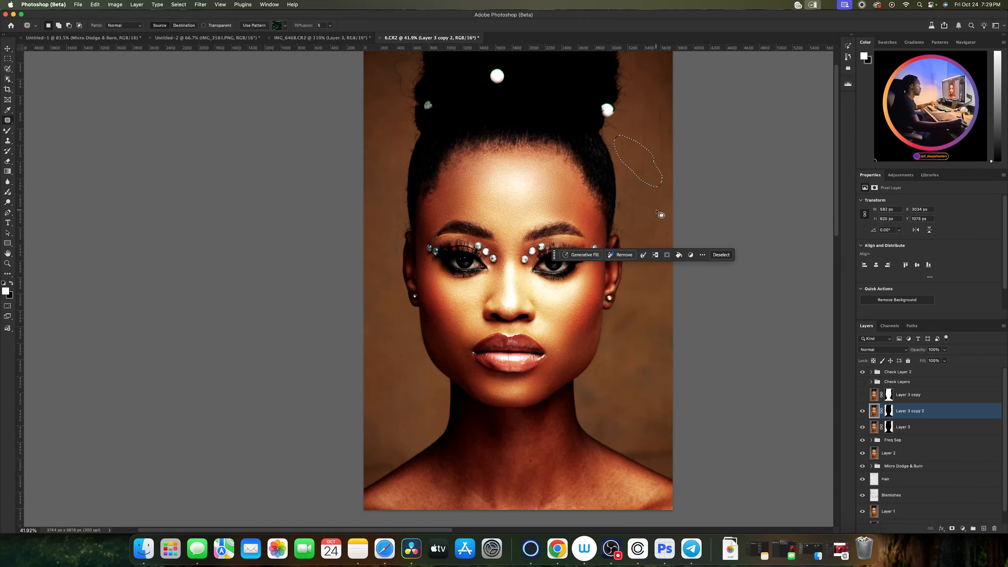
{"action": "mouse_move", "coordinate": [652, 124]}
{"action": "left_mouse_down"}
{"action": "mouse_move", "coordinate": [636, 219]}
{"action": "mouse_move", "coordinate": [645, 245]}
{"action": "mouse_move", "coordinate": [663, 202]}
{"action": "mouse_move", "coordinate": [655, 187]}
{"action": "mouse_move", "coordinate": [640, 238]}
{"action": "left_mouse_up"}
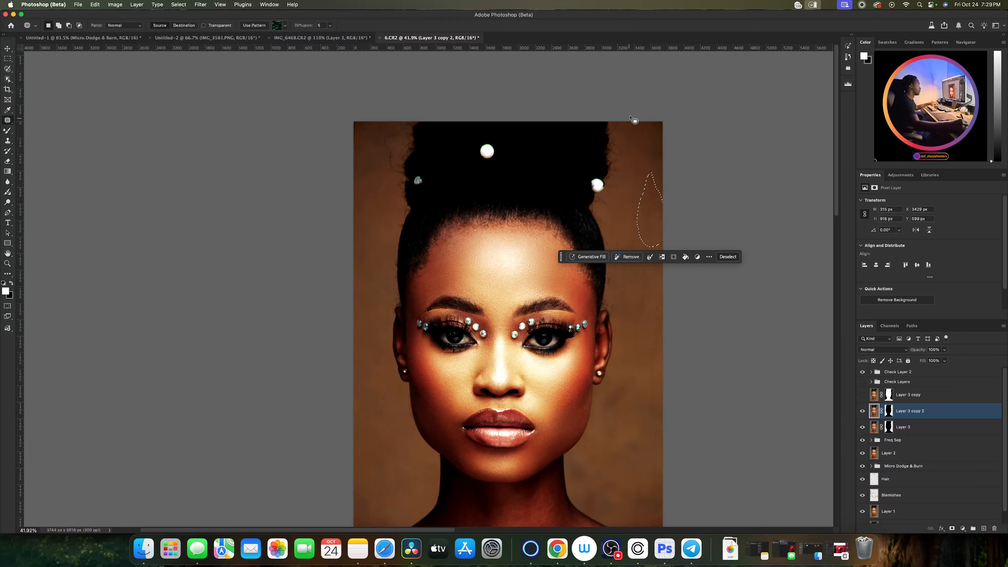
{"action": "mouse_move", "coordinate": [632, 121]}
{"action": "left_mouse_down"}
{"action": "mouse_move", "coordinate": [625, 154]}
{"action": "mouse_move", "coordinate": [653, 188]}
{"action": "mouse_move", "coordinate": [678, 139]}
{"action": "mouse_move", "coordinate": [647, 114]}
{"action": "mouse_move", "coordinate": [644, 219]}
{"action": "left_mouse_up"}
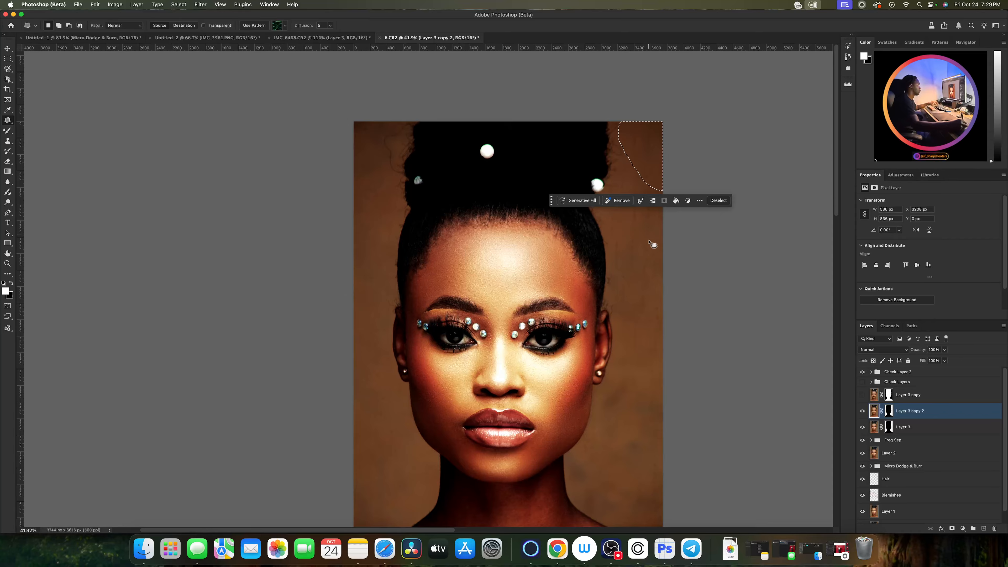
Step: Patch the backdrop near the image's right edge at jaw height, and clean the selected area beside the jaw with Remove
{"action": "left_click_drag", "start_coordinate": [633, 348], "coordinate": [661, 221]}
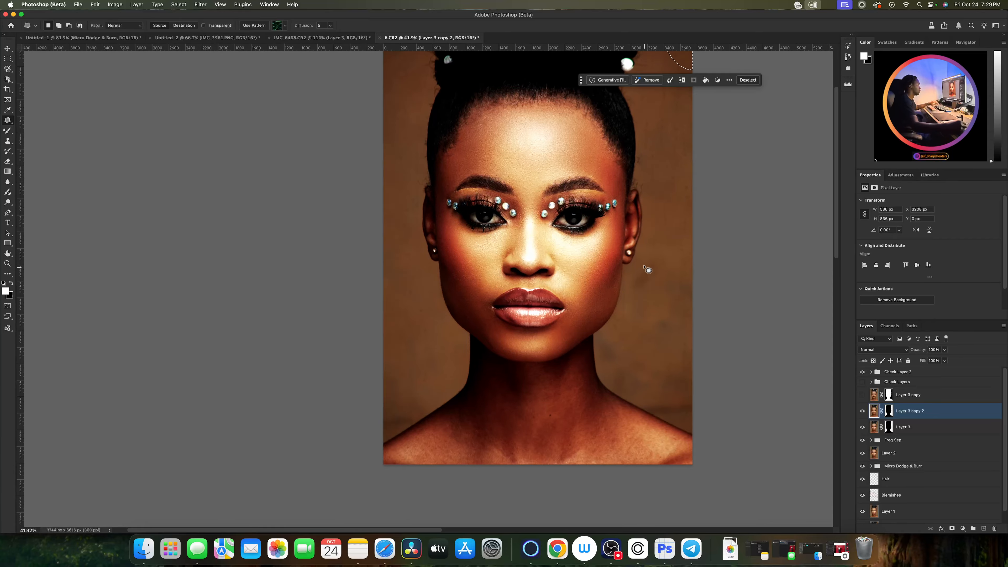
{"action": "mouse_move", "coordinate": [645, 264]}
{"action": "left_mouse_down"}
{"action": "mouse_move", "coordinate": [625, 286]}
{"action": "mouse_move", "coordinate": [649, 289]}
{"action": "mouse_move", "coordinate": [664, 231]}
{"action": "mouse_move", "coordinate": [662, 278]}
{"action": "mouse_move", "coordinate": [676, 305]}
{"action": "mouse_move", "coordinate": [699, 289]}
{"action": "mouse_move", "coordinate": [674, 259]}
{"action": "left_mouse_up"}
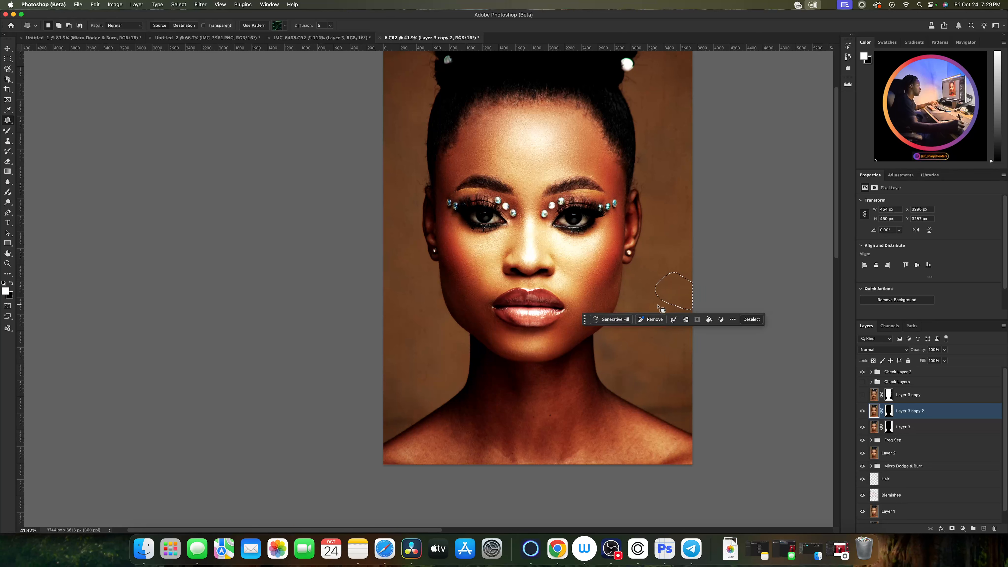
{"action": "mouse_move", "coordinate": [658, 305]}
{"action": "left_mouse_down"}
{"action": "mouse_move", "coordinate": [634, 337]}
{"action": "mouse_move", "coordinate": [643, 356]}
{"action": "mouse_move", "coordinate": [684, 327]}
{"action": "mouse_move", "coordinate": [684, 300]}
{"action": "mouse_move", "coordinate": [651, 312]}
{"action": "left_mouse_up"}
{"action": "left_click", "coordinate": [636, 366]}
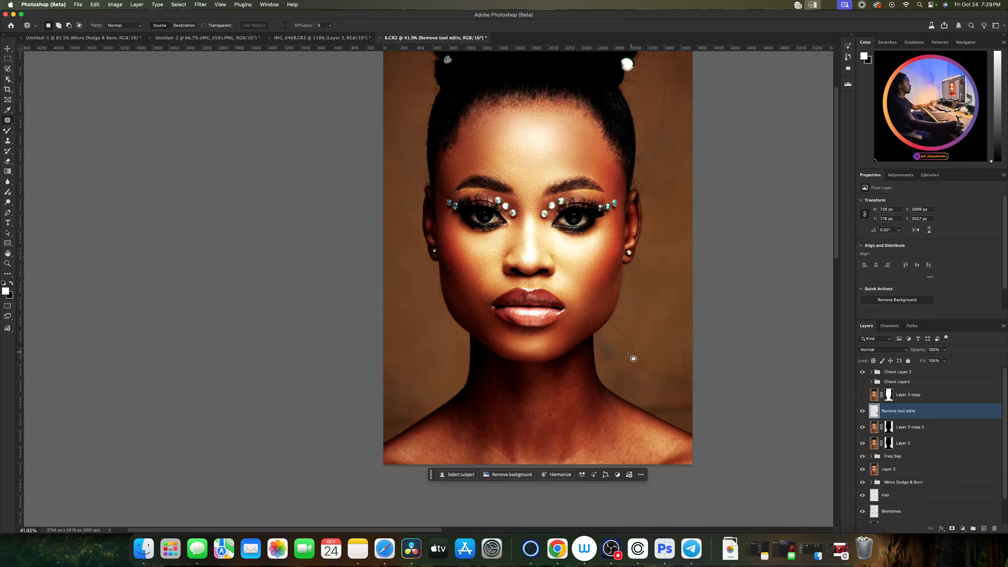
Step: Try to patch the backdrop beside the neck on the Remove tool edits layer, and clear the selection
{"action": "mouse_move", "coordinate": [626, 351]}
{"action": "left_mouse_down"}
{"action": "mouse_move", "coordinate": [605, 354]}
{"action": "mouse_move", "coordinate": [610, 363]}
{"action": "mouse_move", "coordinate": [639, 349]}
{"action": "left_mouse_up"}
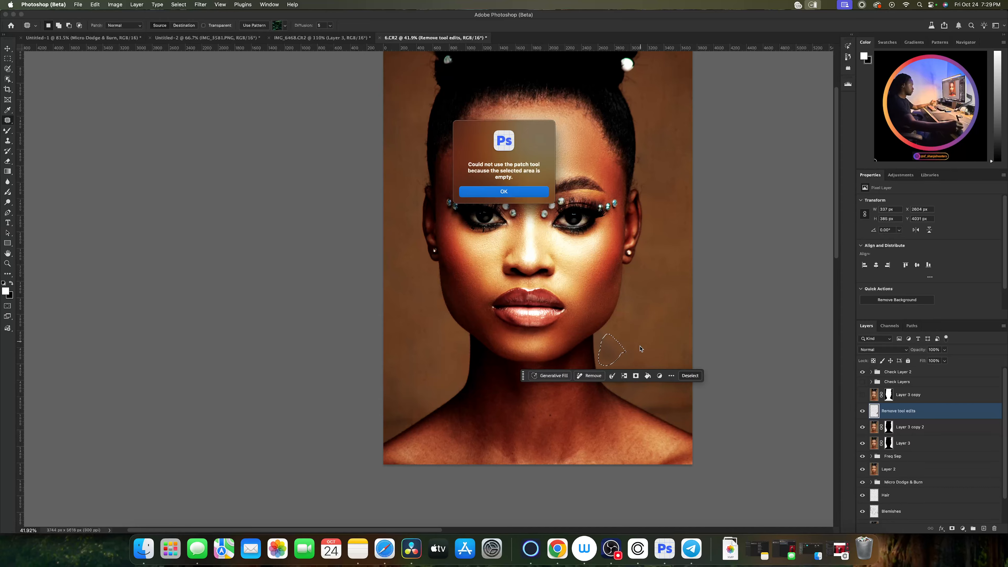
{"action": "left_click", "coordinate": [516, 194]}
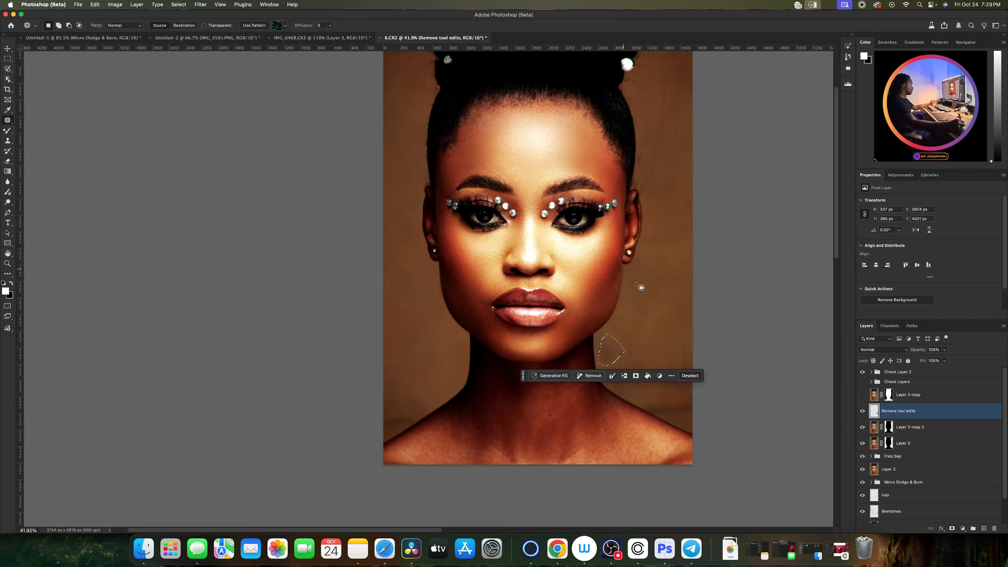
{"action": "left_click", "coordinate": [655, 321]}
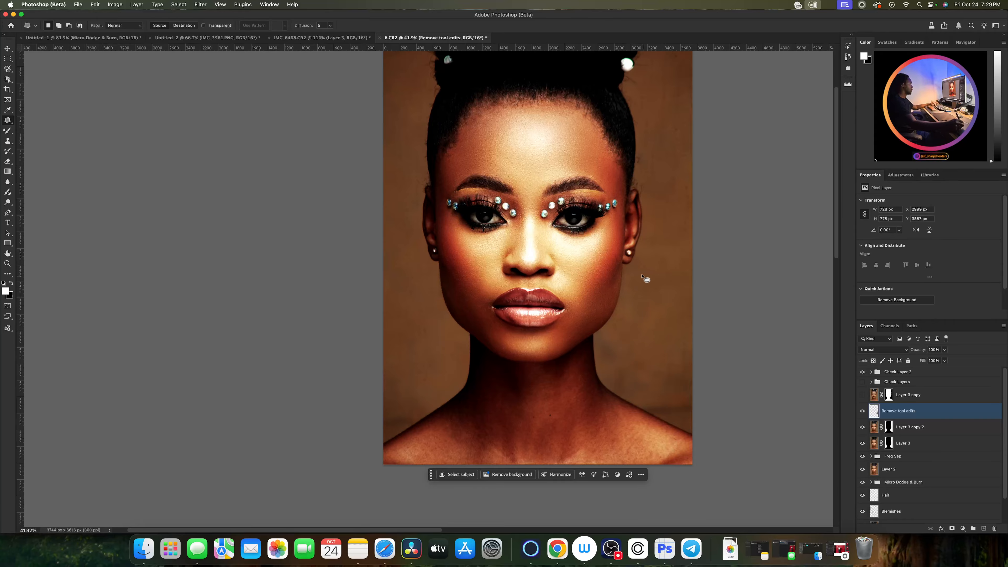
Step: Hide the Check Layer 2 group, view the whole portrait, and make sure the Remove tool edits layer is shown
{"action": "scroll", "coordinate": [646, 279], "scroll_direction": "up", "scroll_amount": 5}
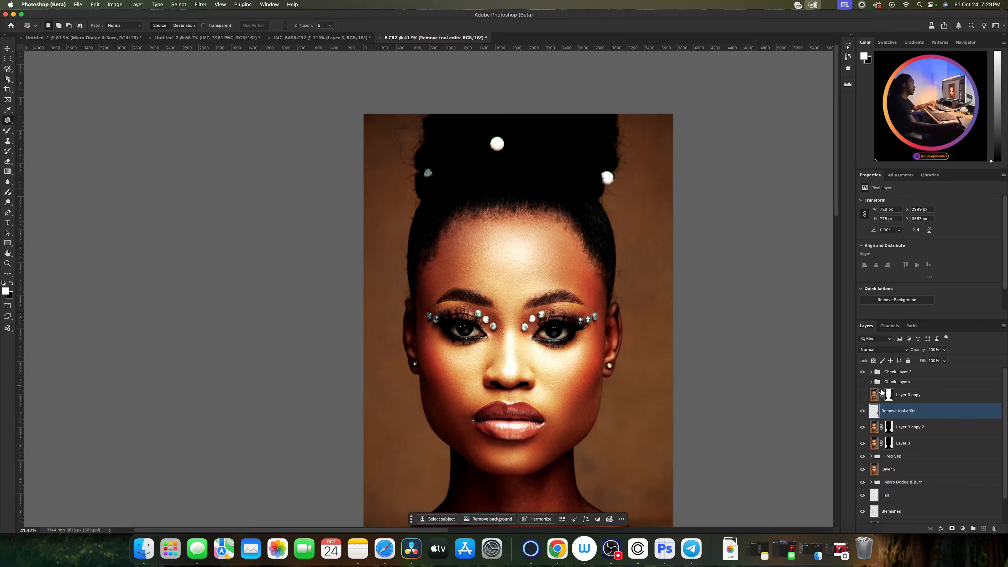
{"action": "left_click", "coordinate": [863, 372]}
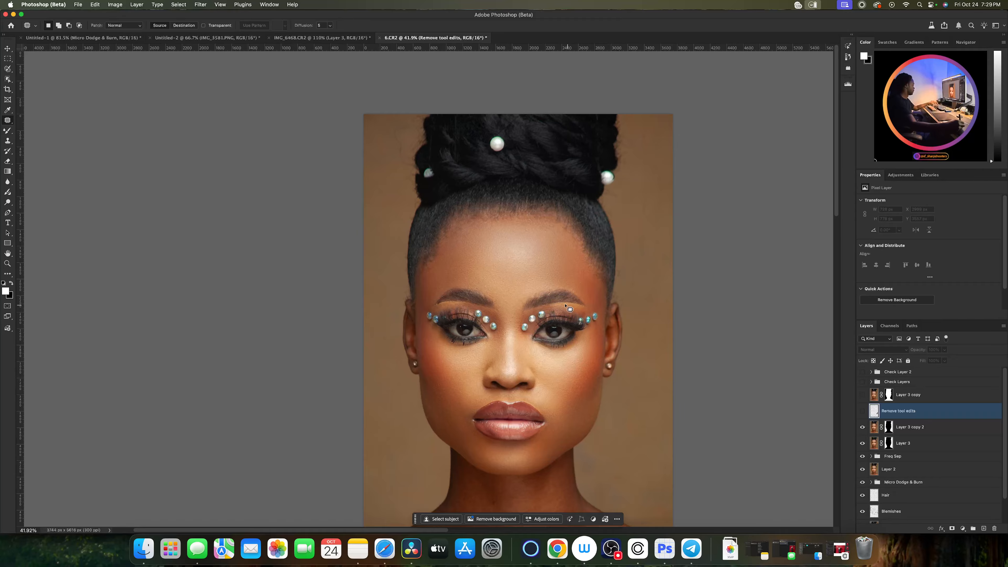
{"action": "key", "text": "z"}
{"action": "left_click_drag", "start_coordinate": [564, 294], "coordinate": [525, 236]}
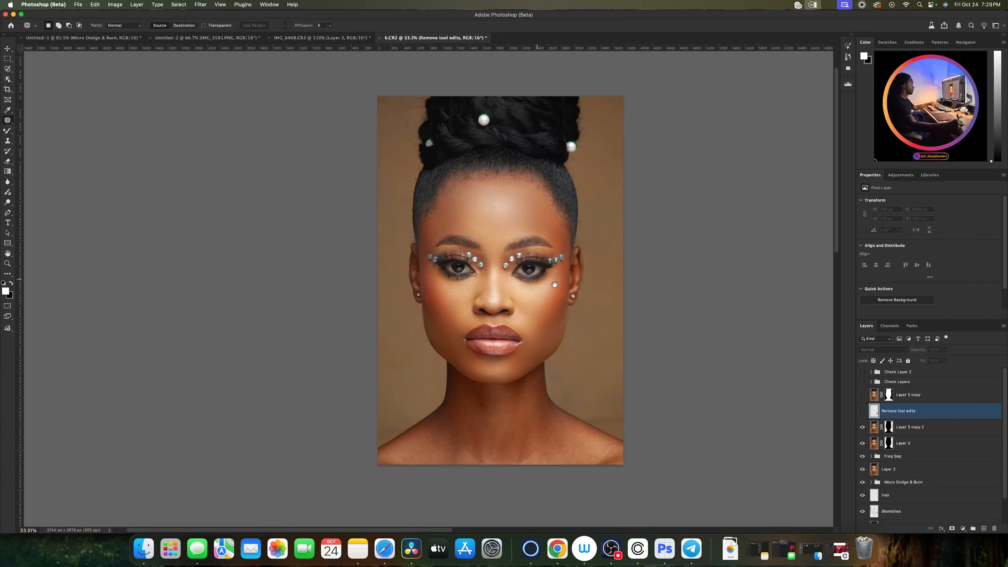
{"action": "left_click", "coordinate": [861, 411]}
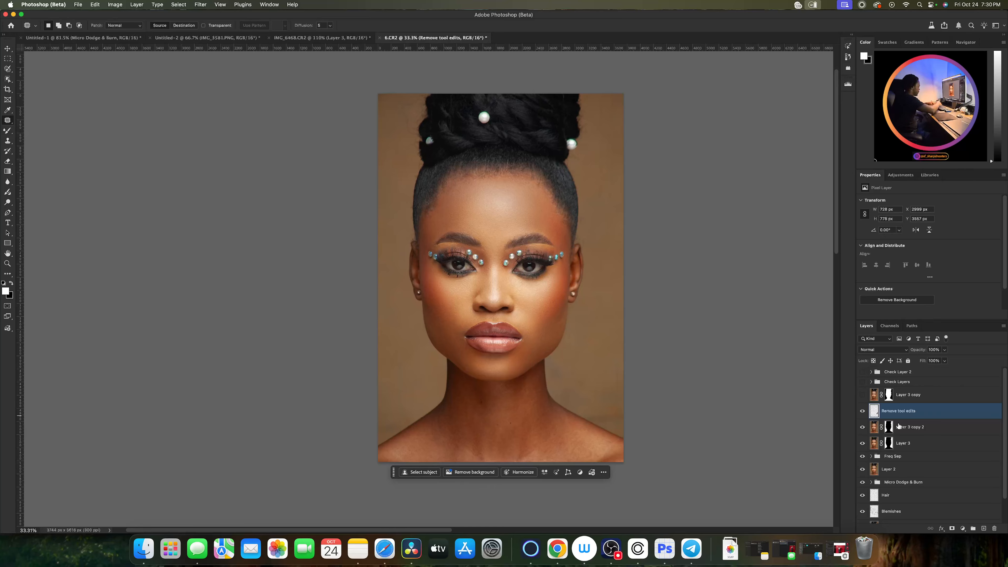
Step: Stamp all visible layers into a new layer above Remove tool edits, and delete the old Freq Sep group
{"action": "key", "text": "super+alt+shift+e"}
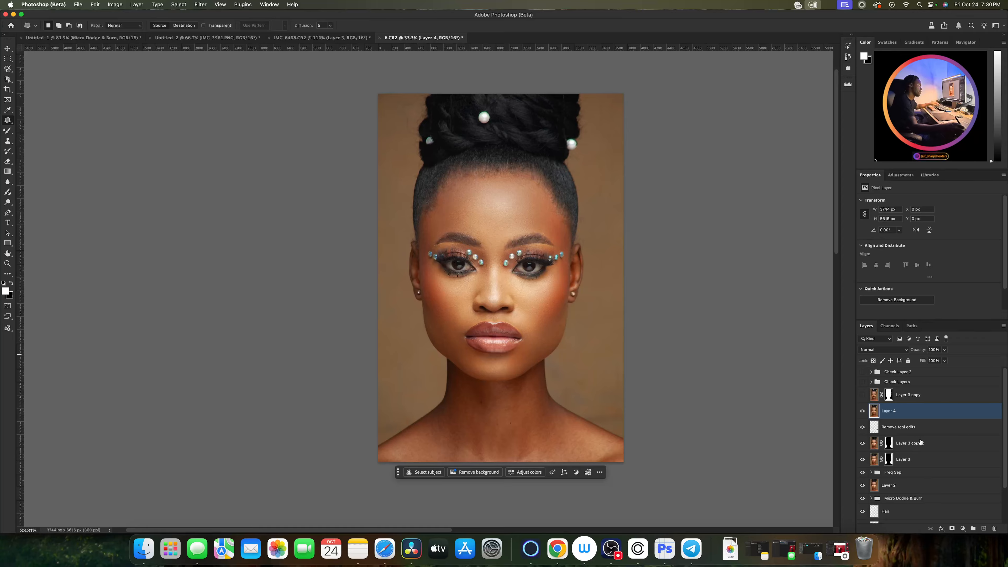
{"action": "left_click", "coordinate": [903, 474]}
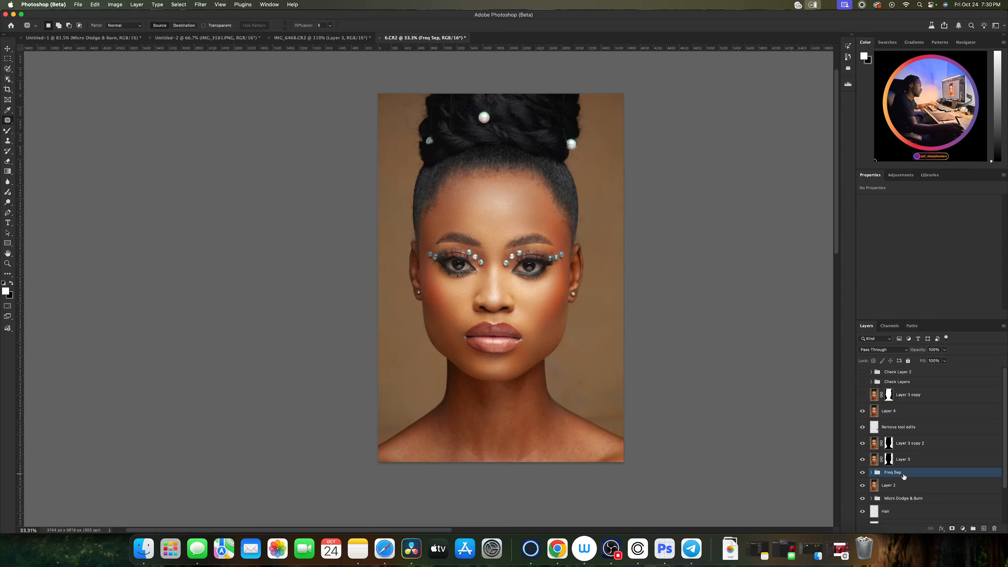
{"action": "key", "text": "Delete"}
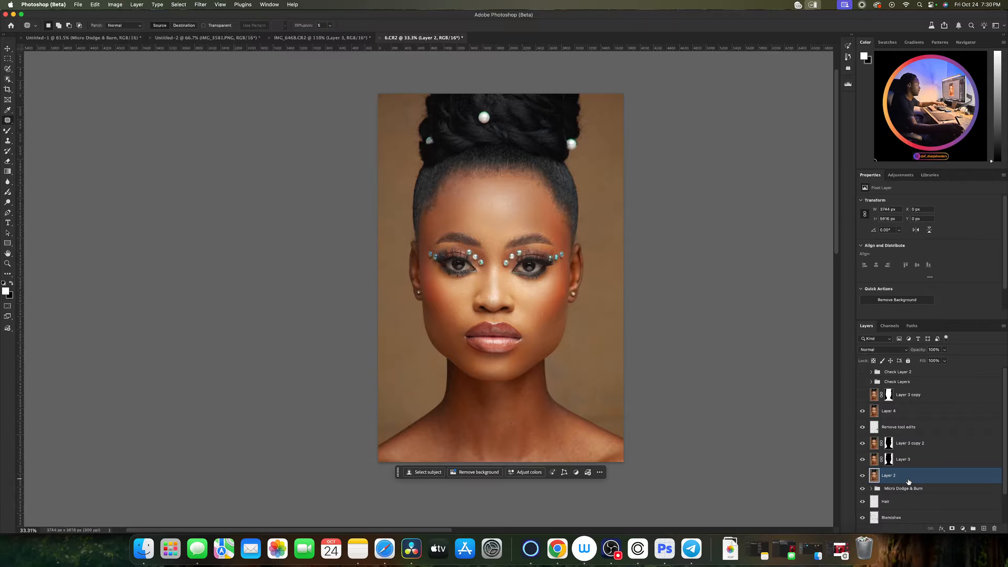
Step: Duplicate the merged Layer 4 twice, naming the lower copy Color and the upper copy Texture
{"action": "left_click", "coordinate": [909, 416]}
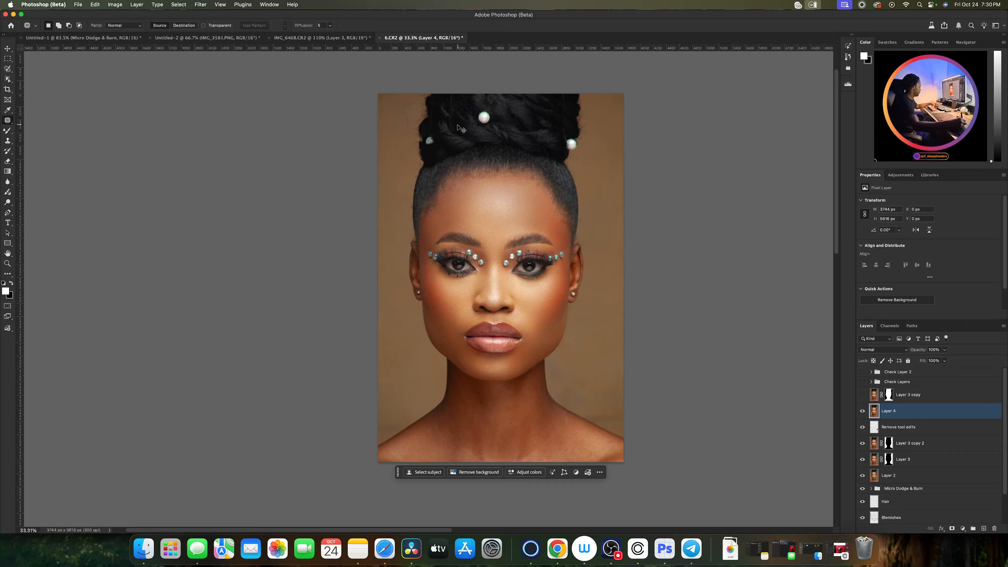
{"action": "key", "text": "super+j"}
{"action": "key", "text": "super+j"}
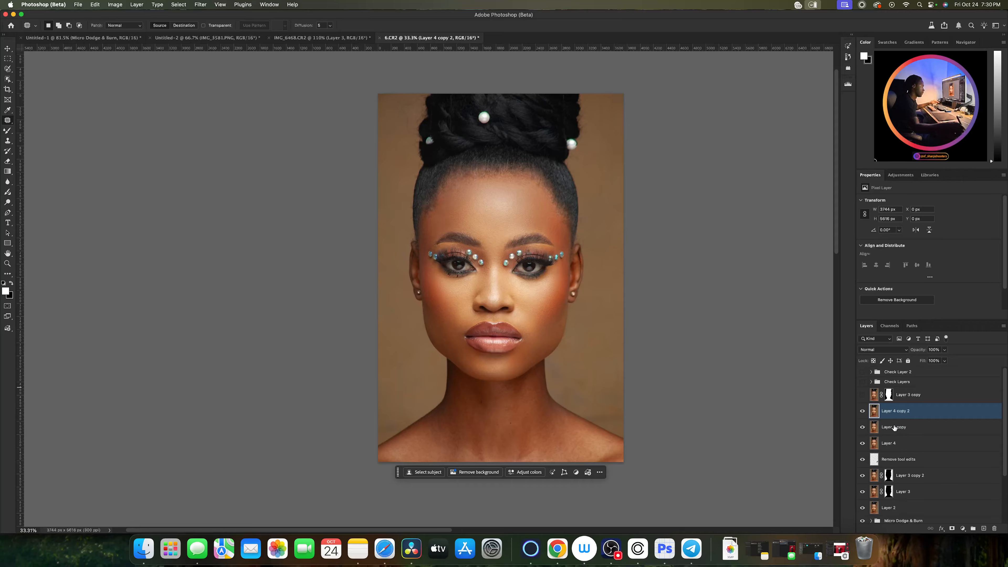
{"action": "double_click", "coordinate": [894, 427]}
{"action": "type", "text": "Color"}
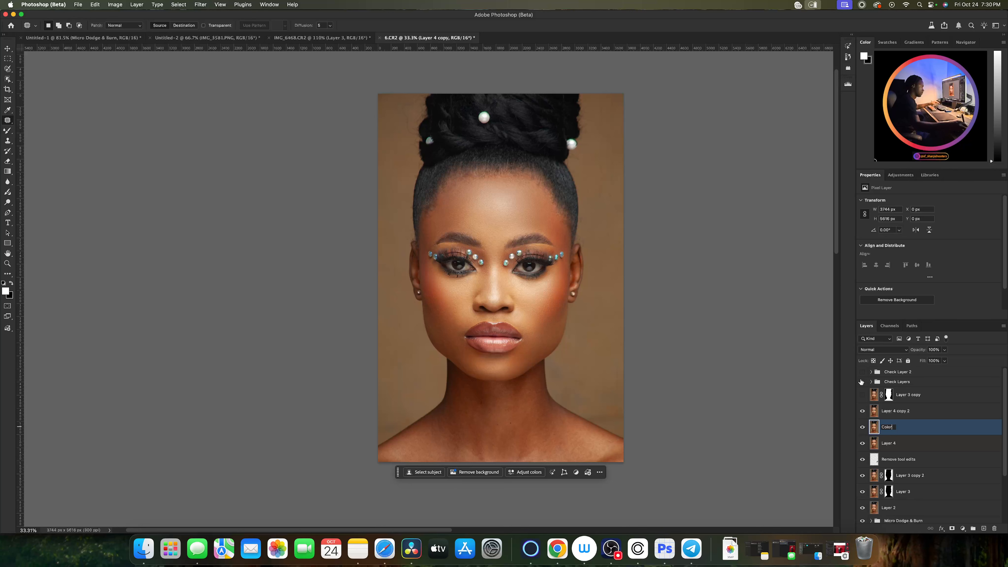
{"action": "double_click", "coordinate": [901, 412]}
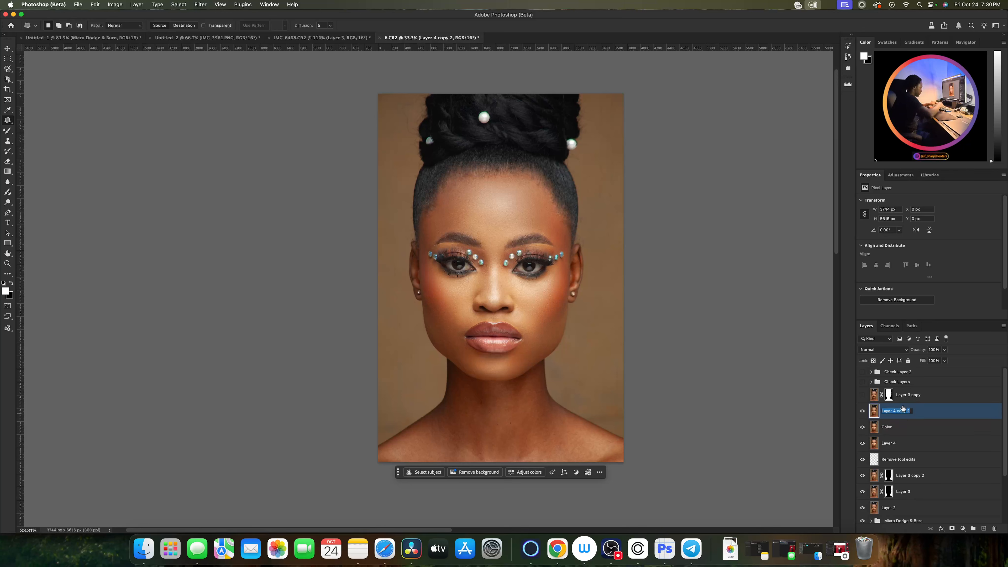
{"action": "type", "text": "Tex"}
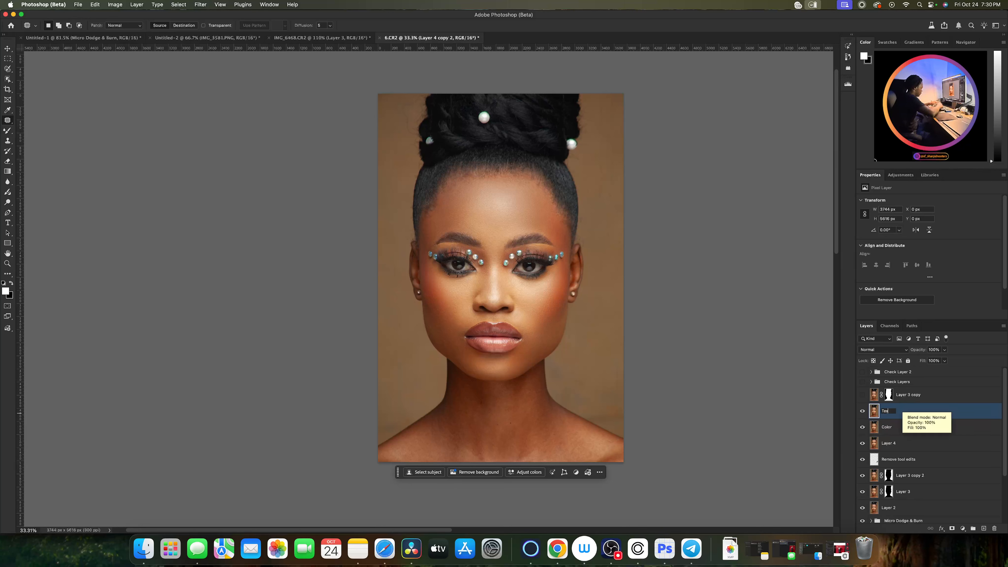
{"action": "type", "text": "ture"}
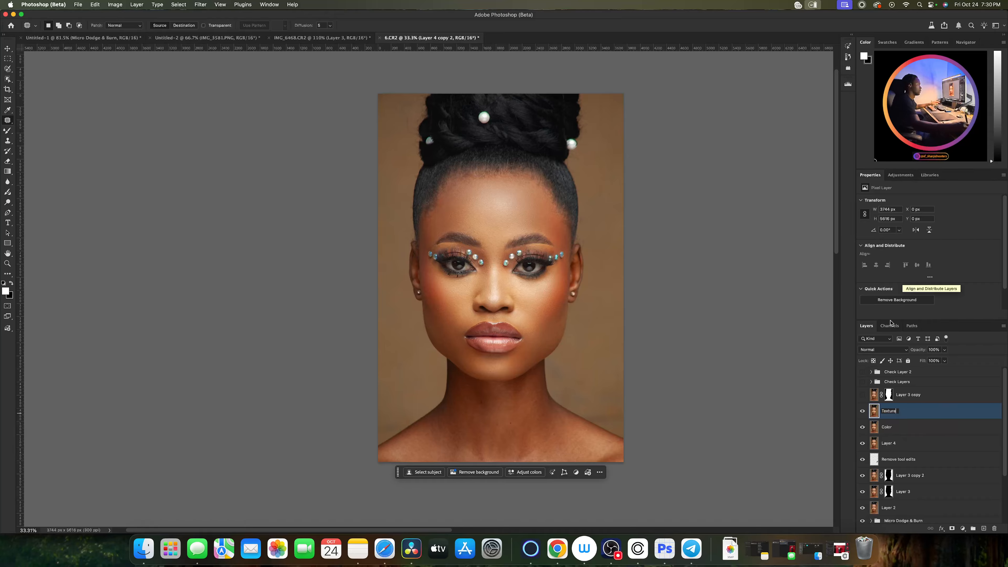
{"action": "key", "text": "Return"}
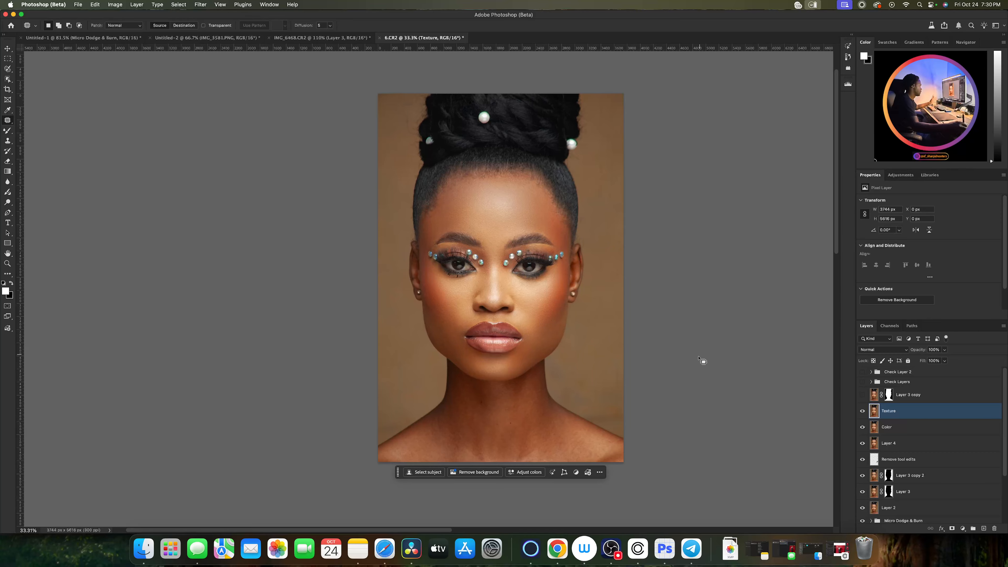
{"action": "left_click", "coordinate": [611, 547]}
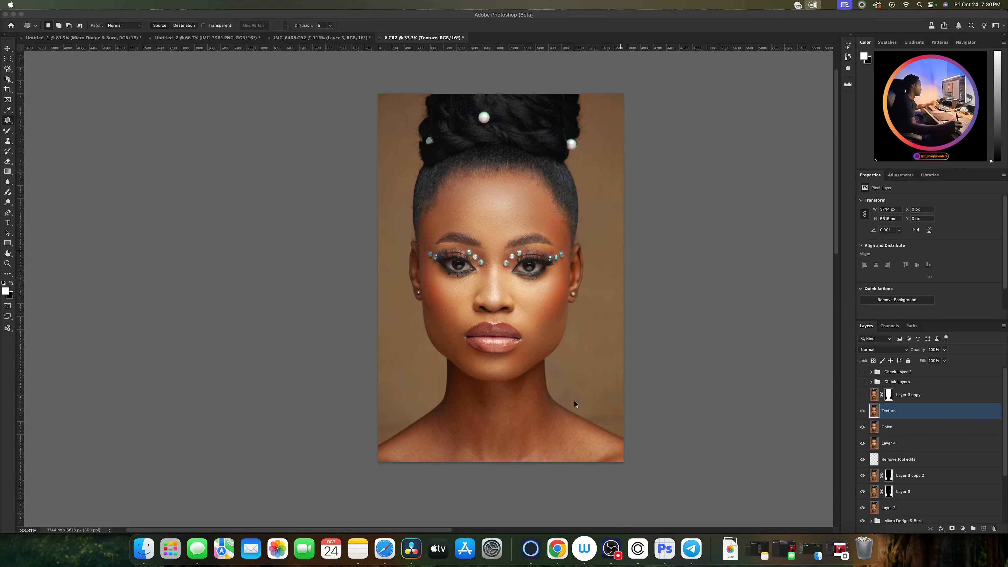